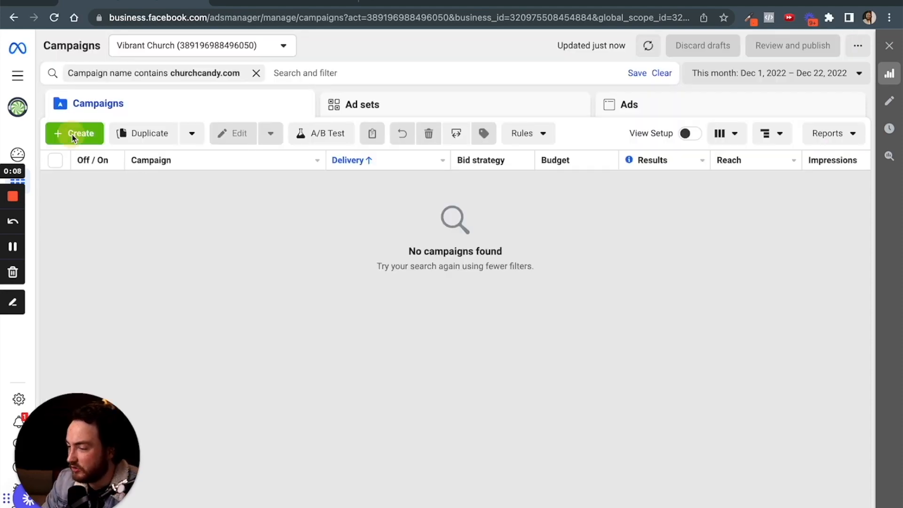
Create a new campaign with the Leads objective.
click(75, 135)
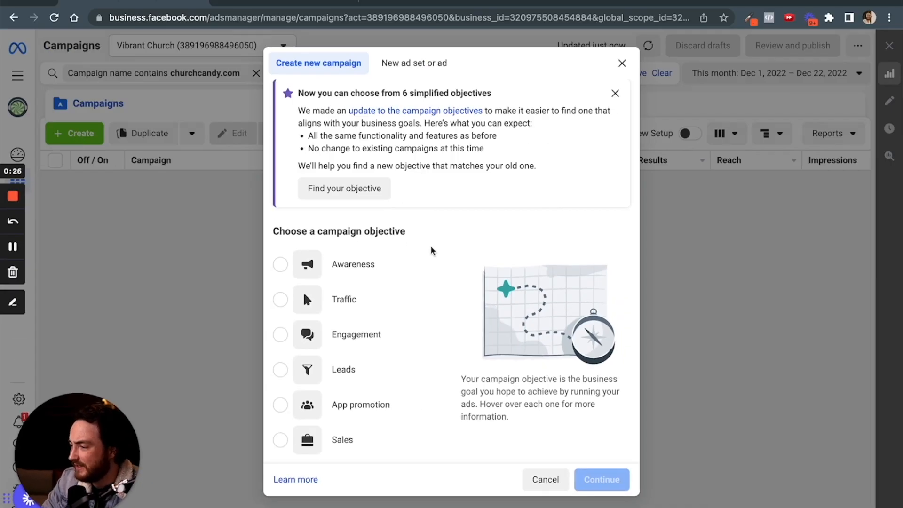
scroll(430, 250, down, 1)
click(360, 333)
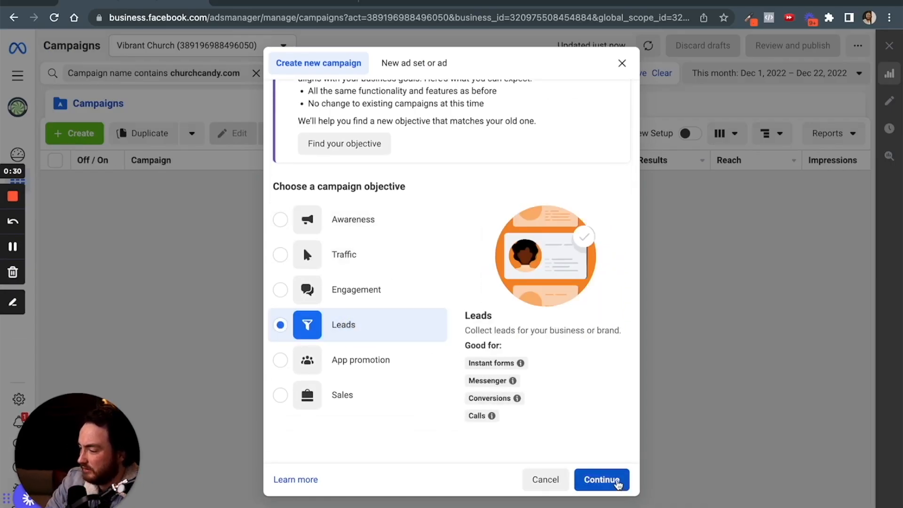
click(616, 482)
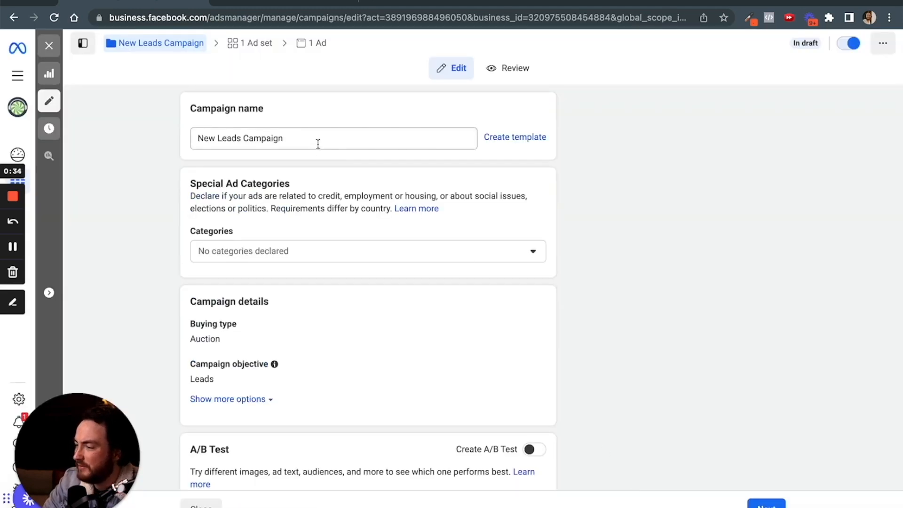
Name the campaign "Plan Your Visit" and continue to the ad set settings.
triple_click(316, 139)
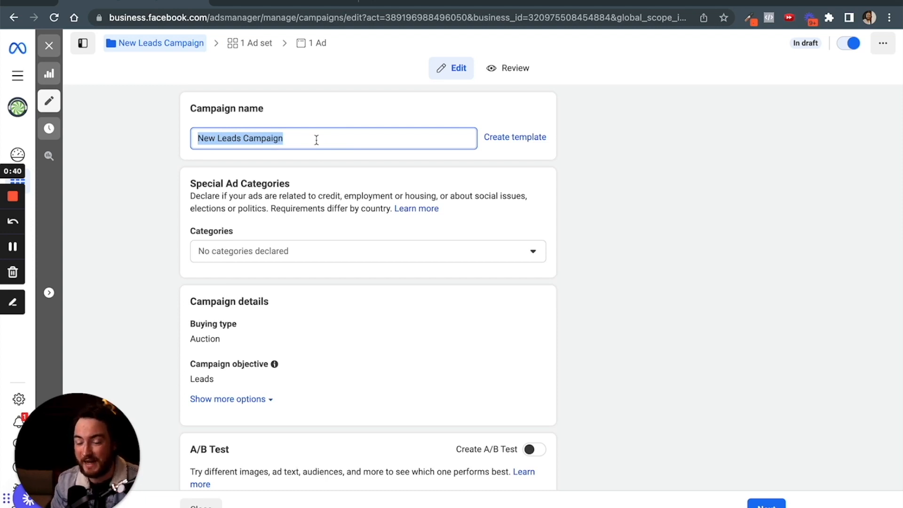
text(Plan Your Visit)
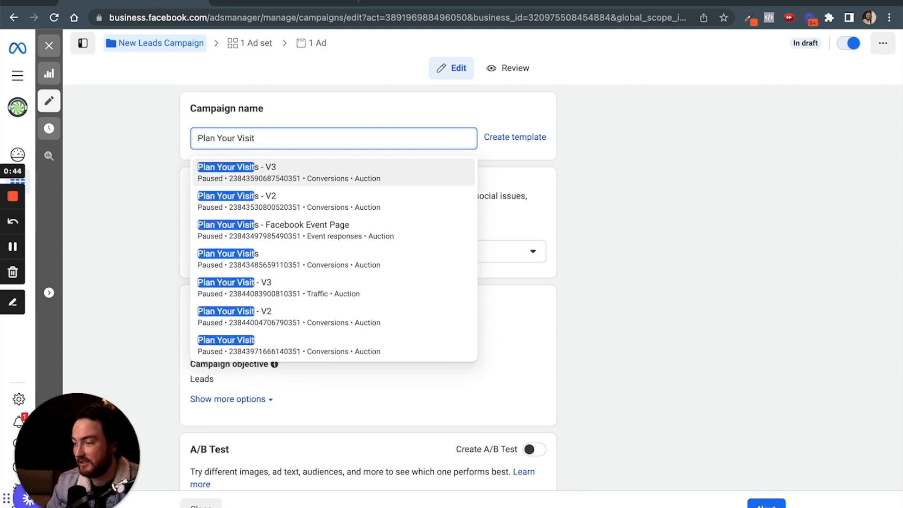
click(272, 101)
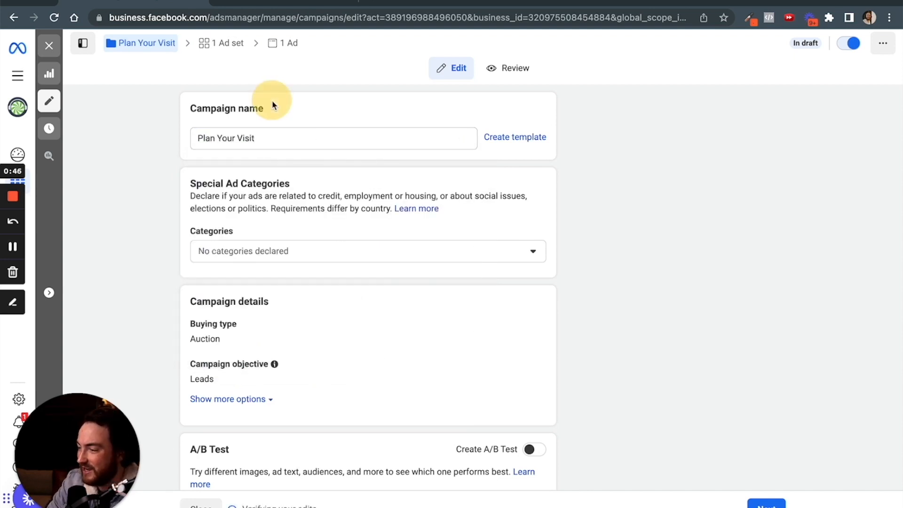
scroll(280, 176, down, 3)
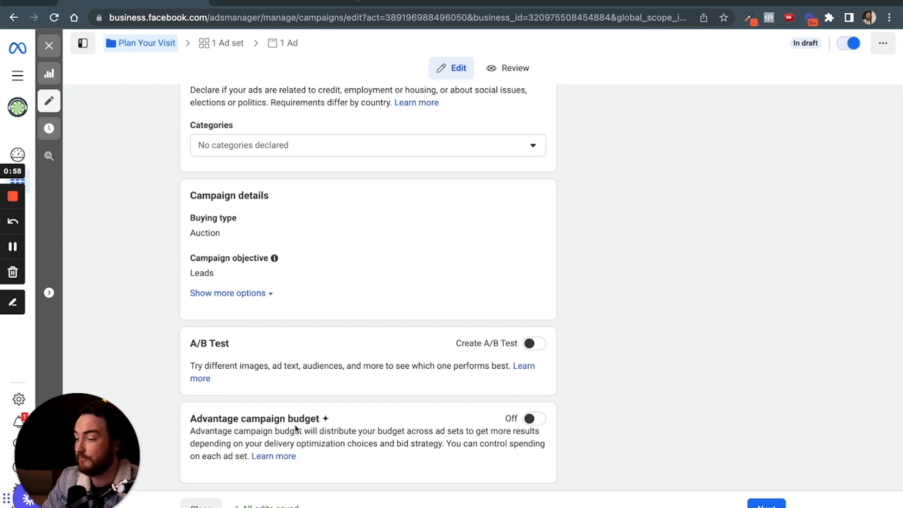
click(766, 502)
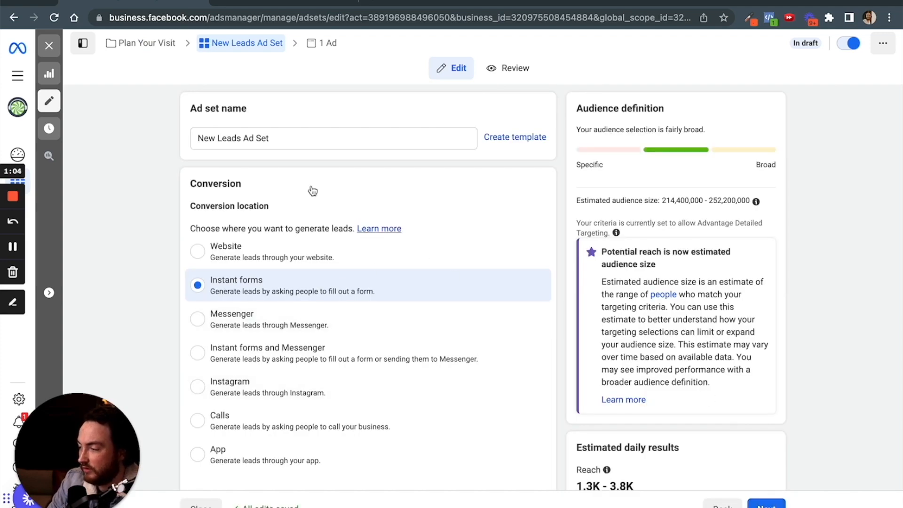
Rename the ad set as "Headline 1 - Selfie video - Hook 1".
scroll(156, 185, down, 3)
scroll(155, 185, up, 3)
click(229, 141)
key(ctrl+a)
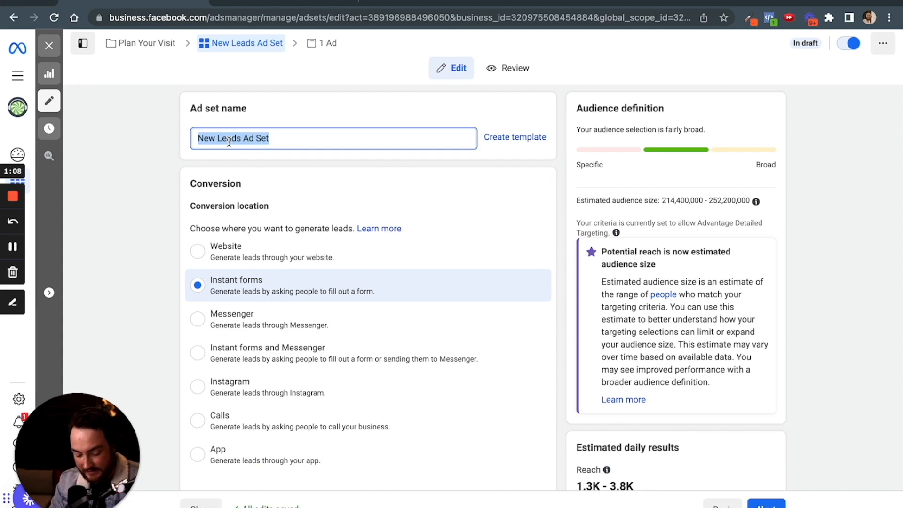
text(Head)
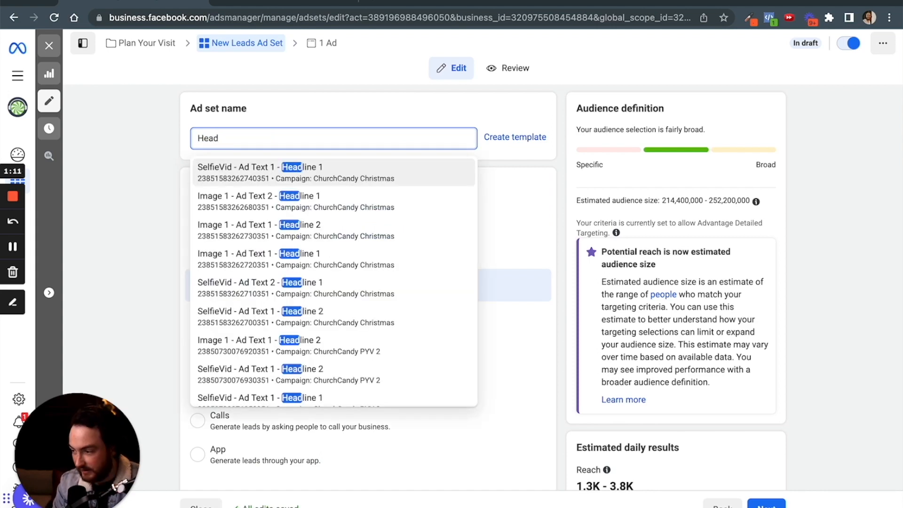
text(line 1 - Selfie v)
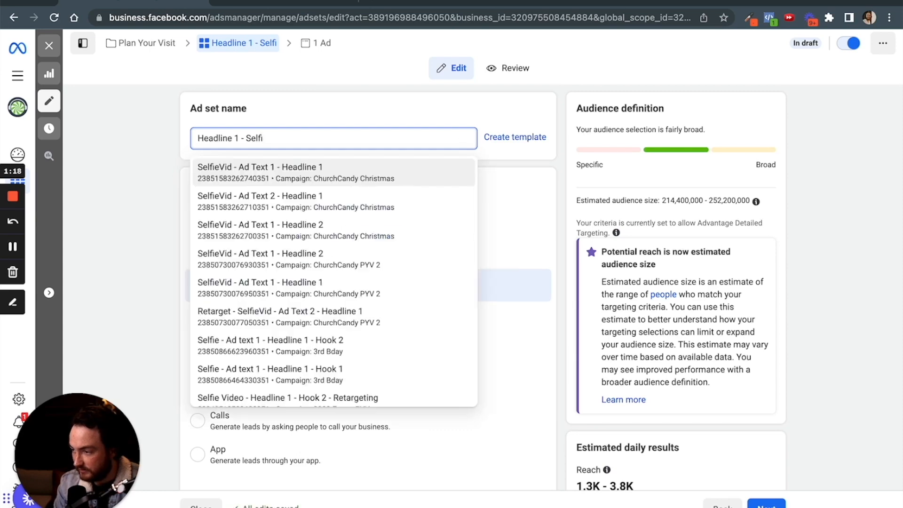
text(ideo )
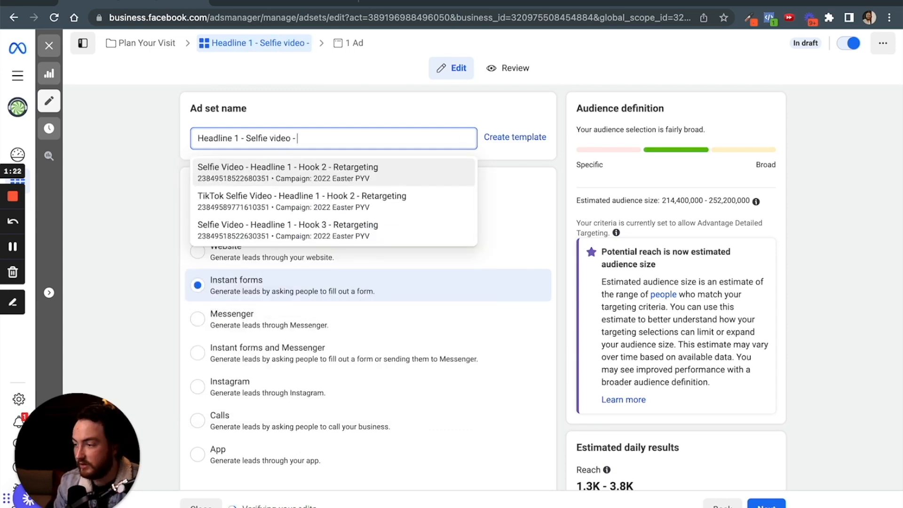
text(- Hook 1)
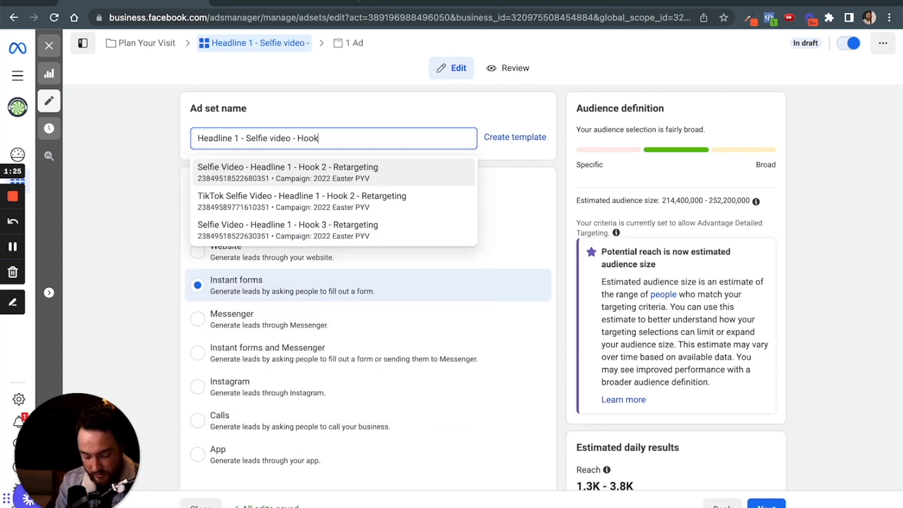
click(212, 119)
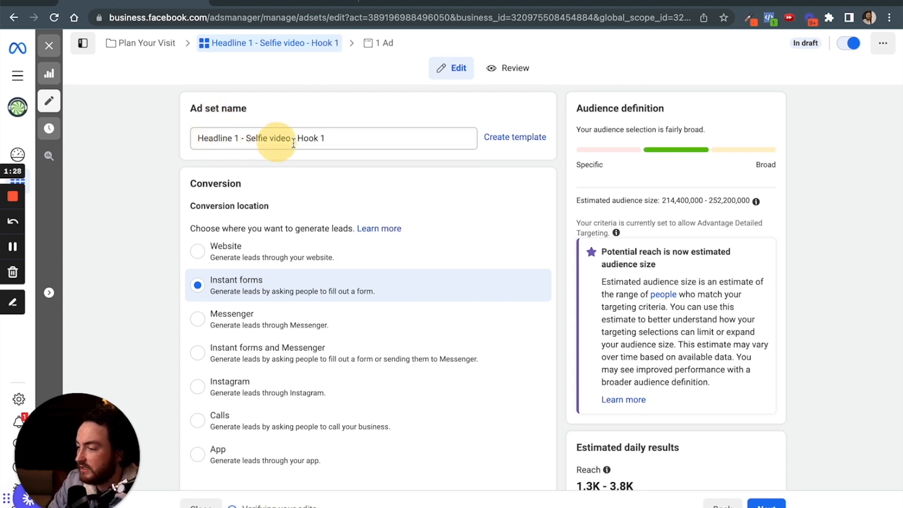
triple_click(323, 138)
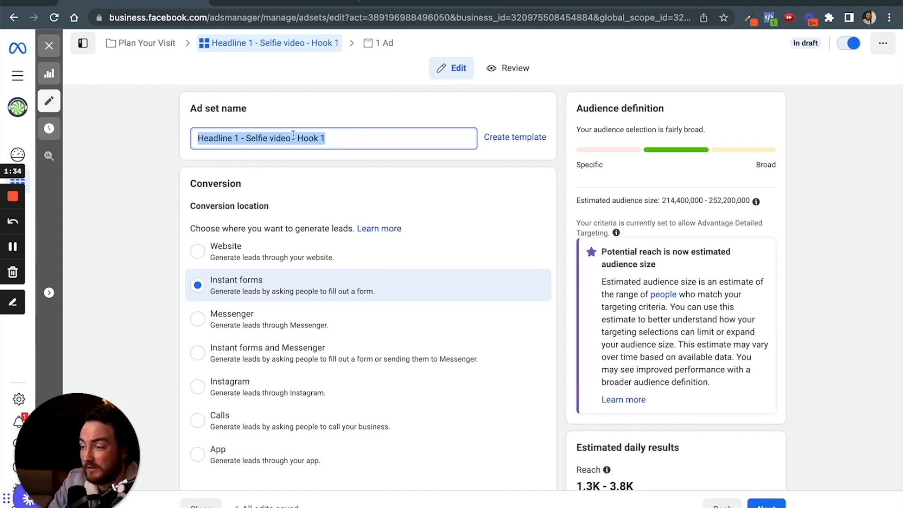
Choose the Vibrant Church page listed under ChiroCandy Marketing as the ad set's Facebook Page.
scroll(278, 147, down, 2)
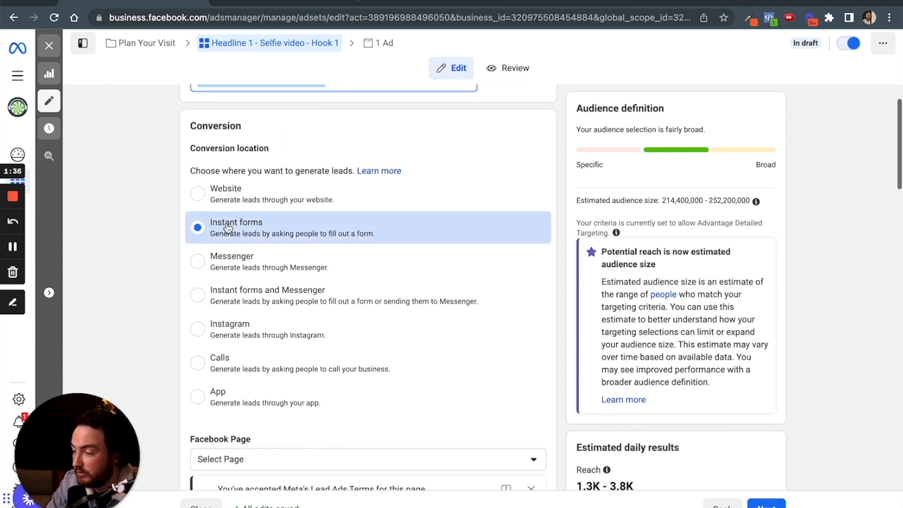
scroll(262, 231, down, 5)
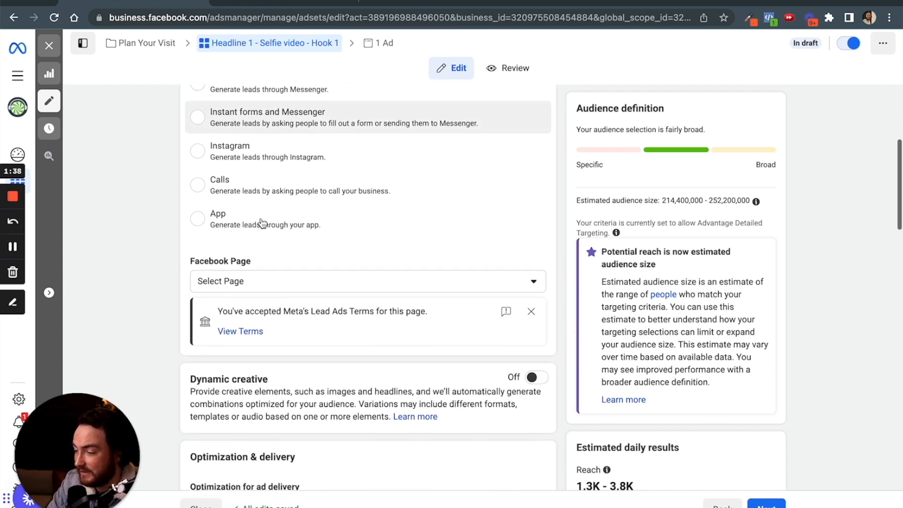
click(257, 271)
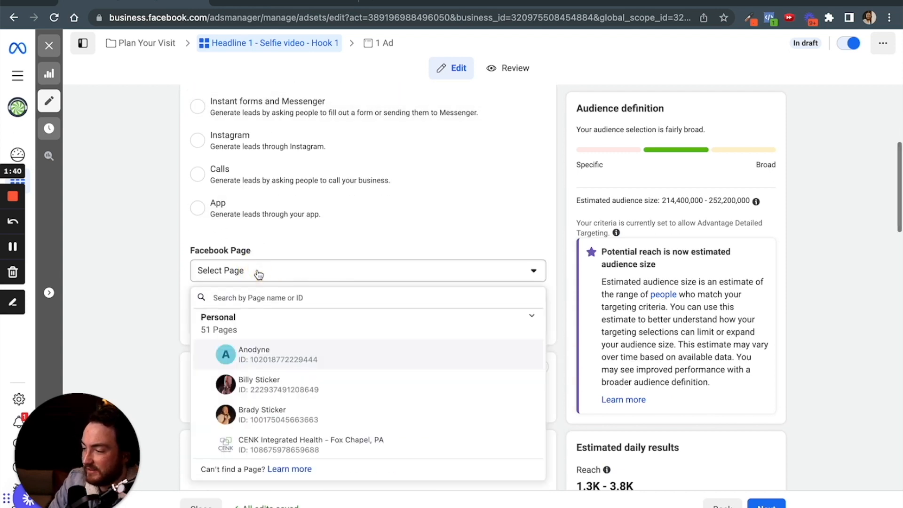
text(vibr)
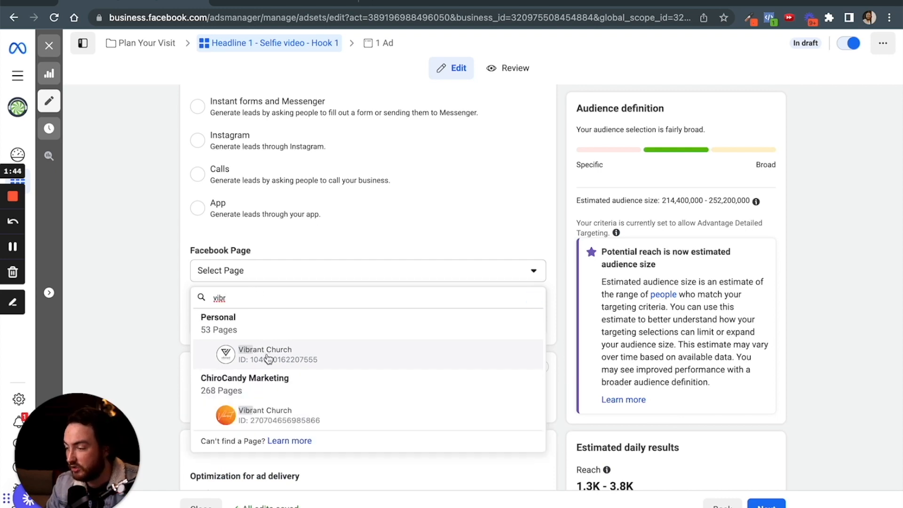
click(284, 409)
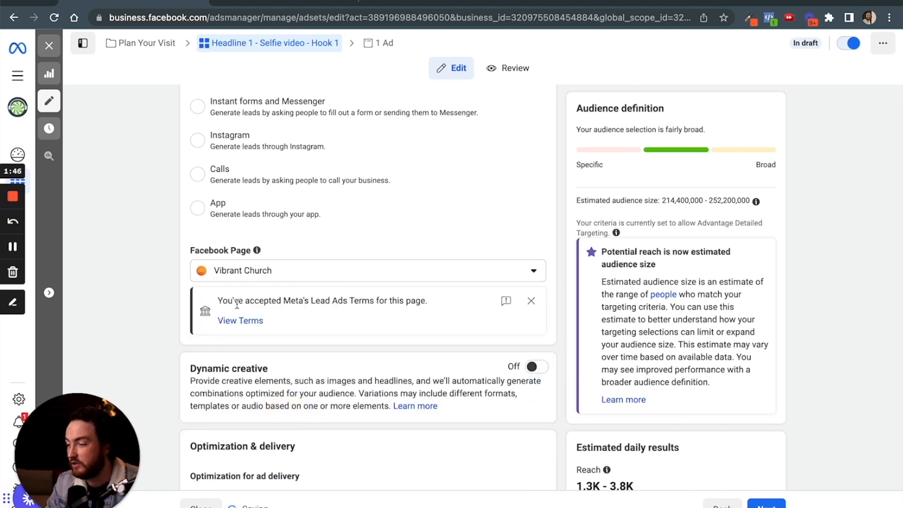
Review the Lead Ads Terms notice, the dynamic creative description and the optimization and delivery settings.
triple_click(237, 303)
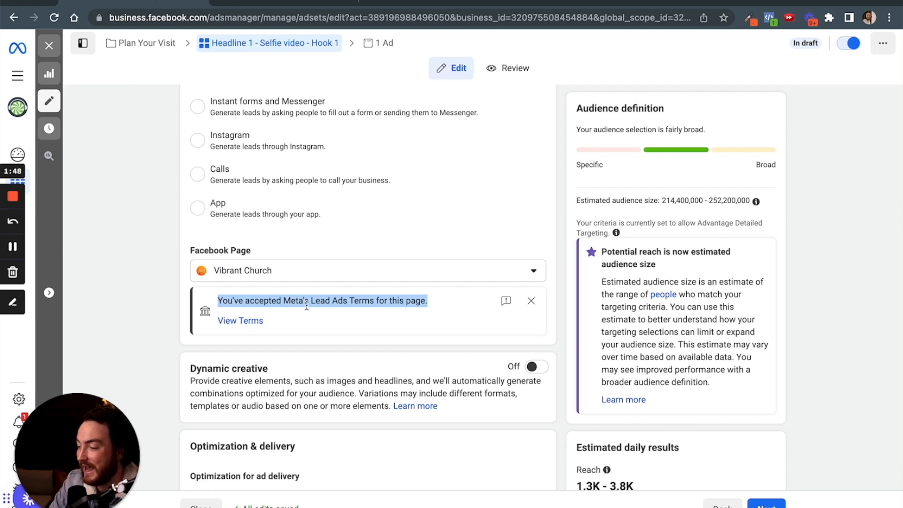
scroll(307, 306, down, 2)
scroll(274, 291, down, 3)
click(261, 288)
triple_click(261, 288)
scroll(261, 287, down, 2)
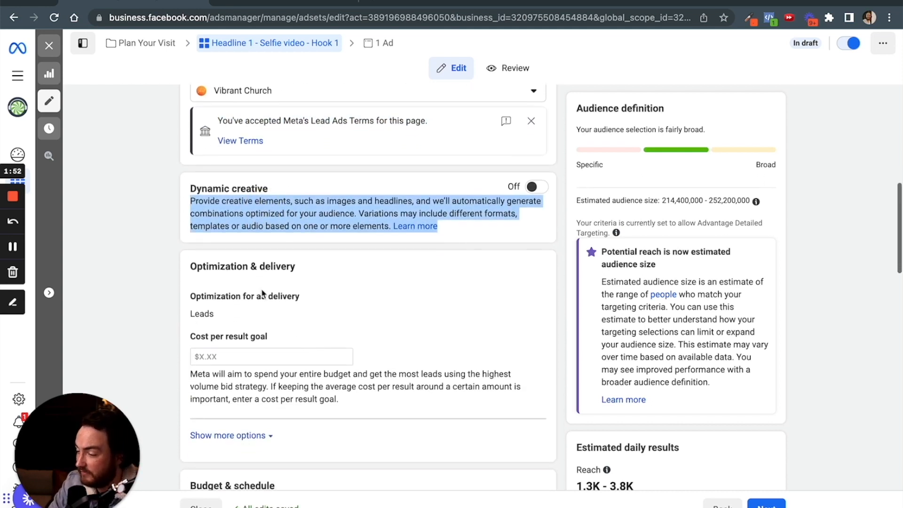
drag(197, 266, 276, 338)
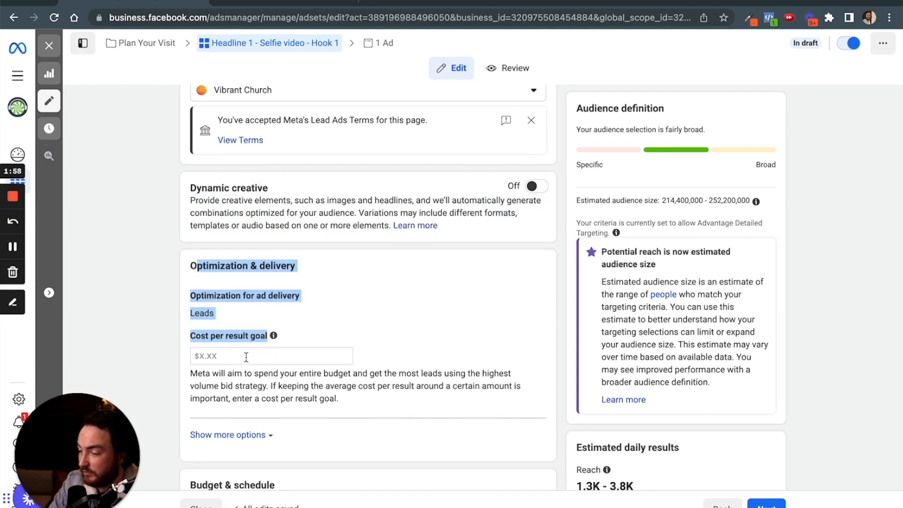
Set the ad set's daily budget to $5.00.
scroll(245, 348, down, 3)
scroll(233, 309, down, 2)
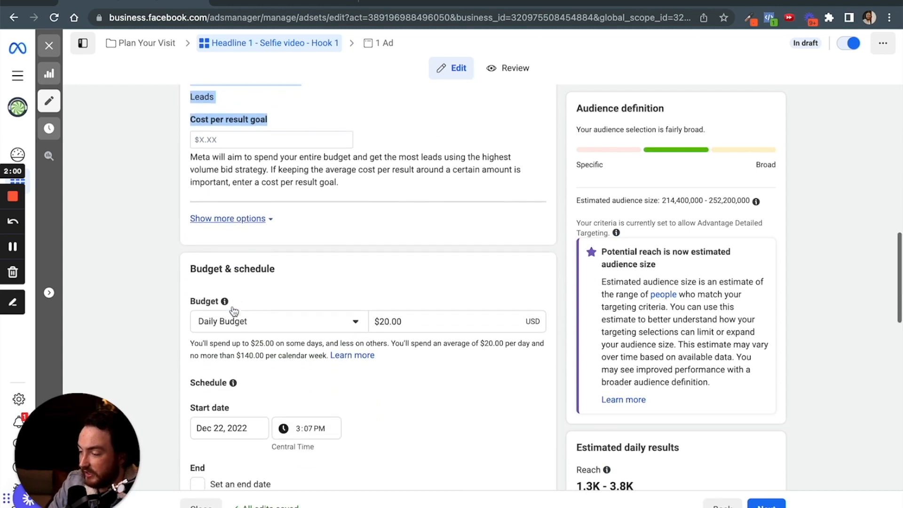
scroll(246, 216, down, 2)
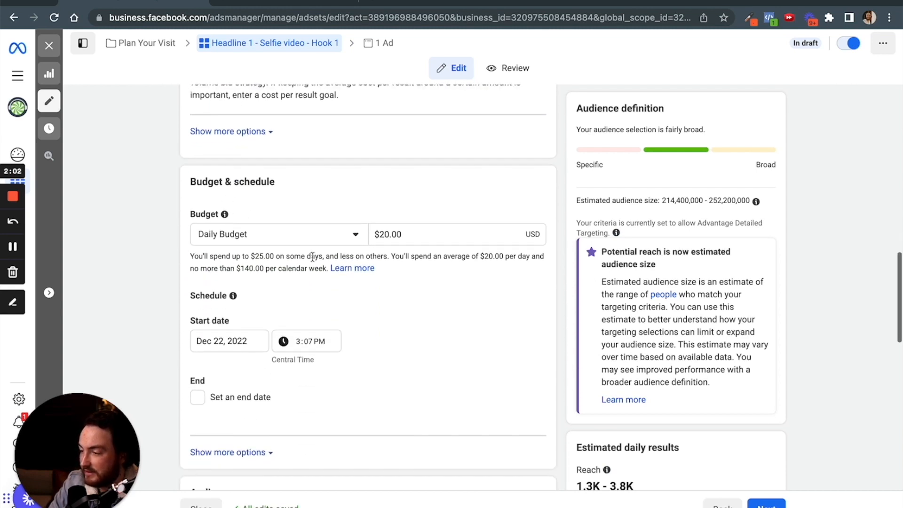
click(411, 241)
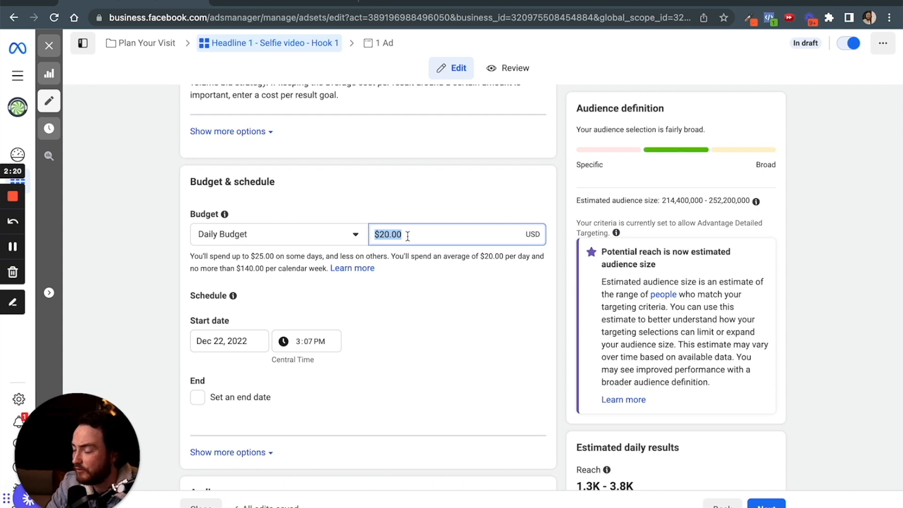
key(BackSpace)
text(5)
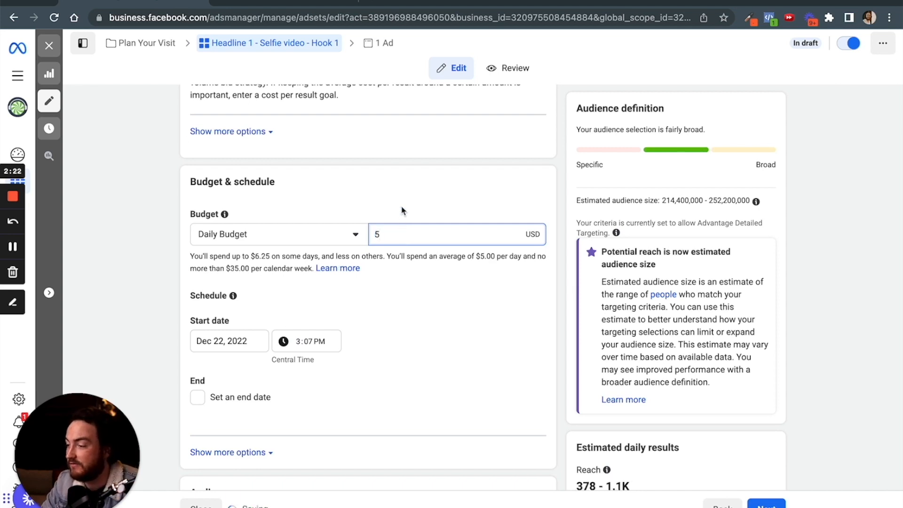
click(400, 210)
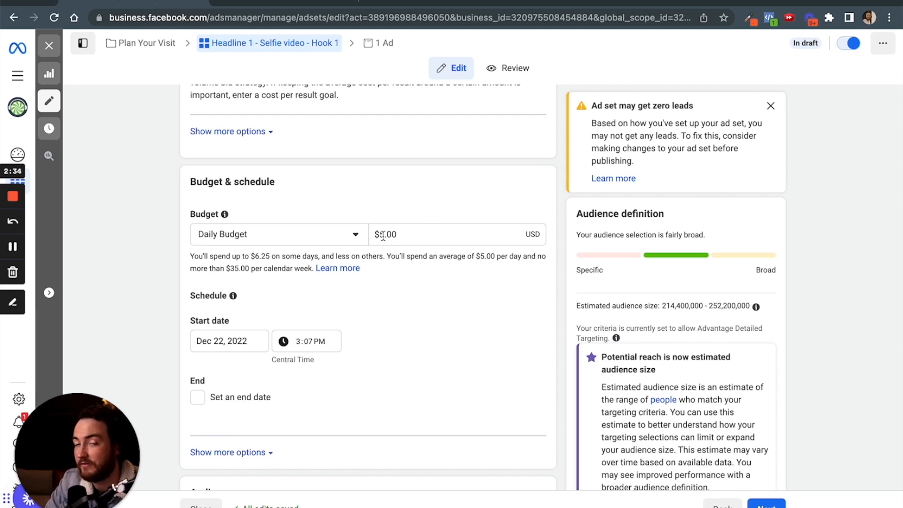
scroll(390, 235, down, 2)
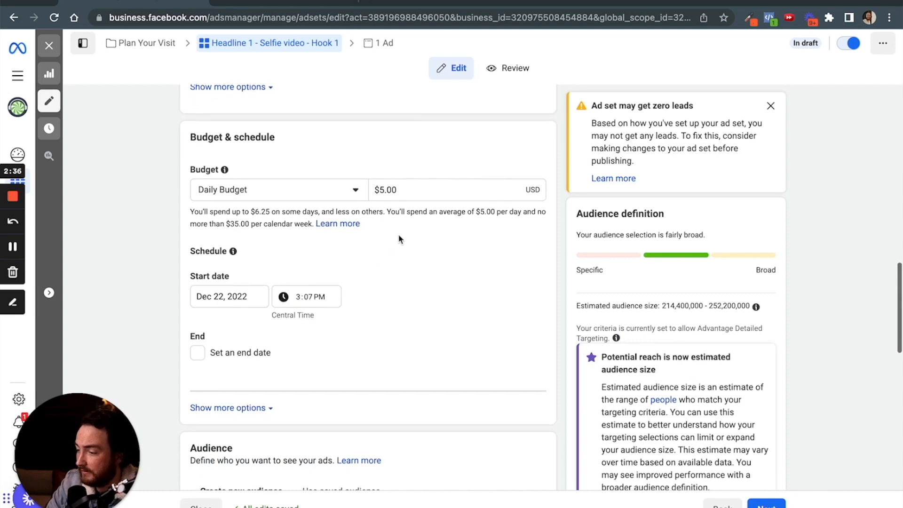
click(218, 244)
click(218, 225)
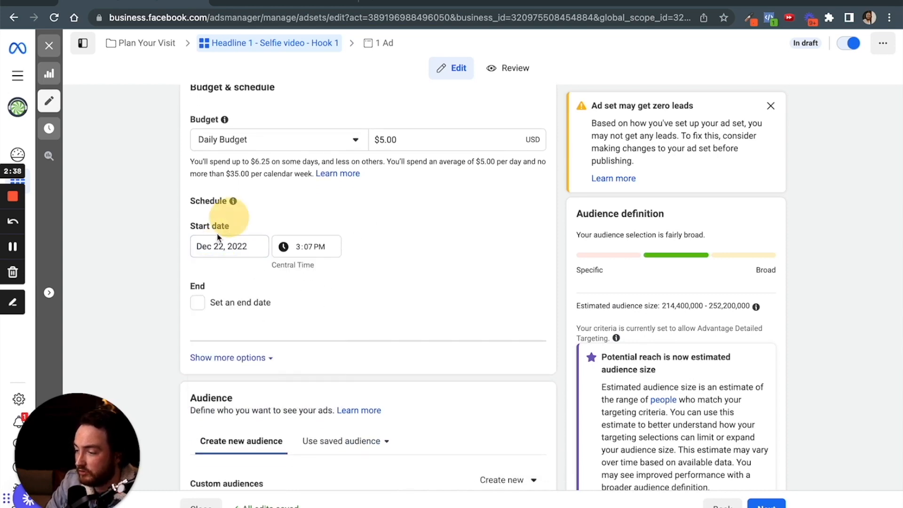
click(203, 305)
click(204, 308)
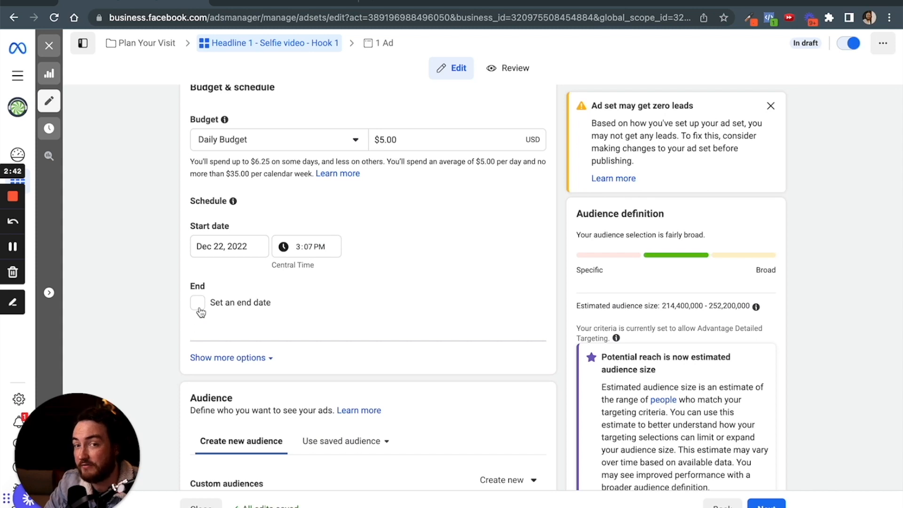
click(199, 306)
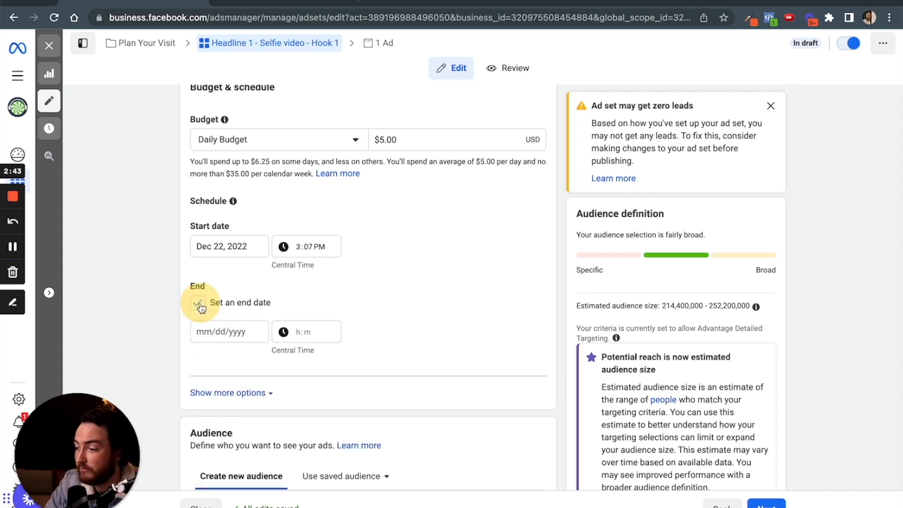
click(225, 331)
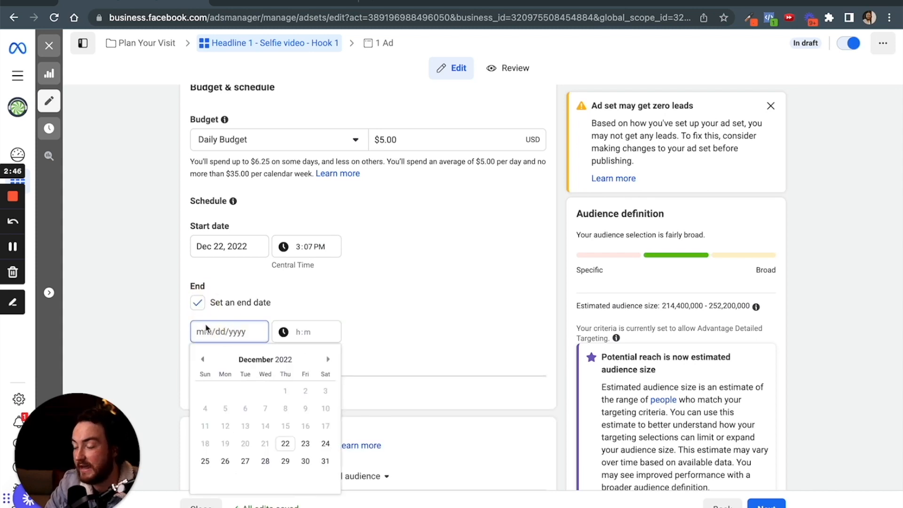
click(203, 305)
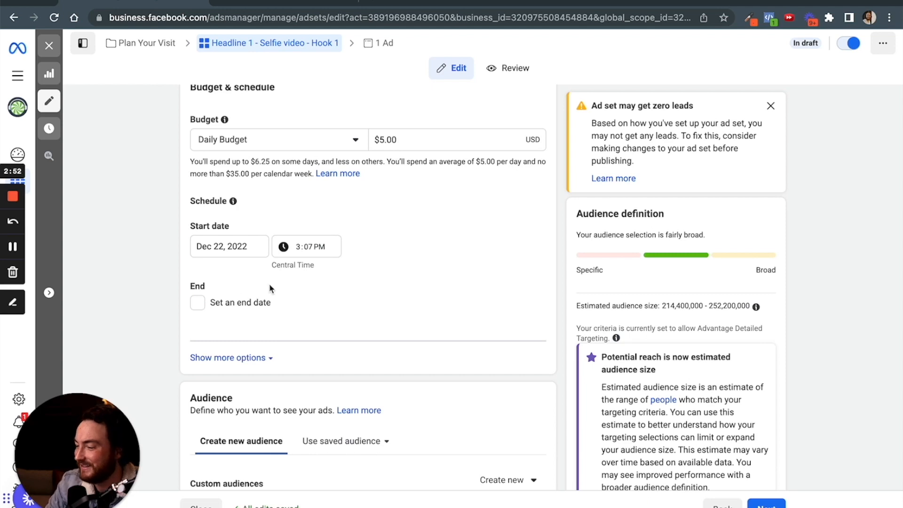
scroll(270, 288, down, 4)
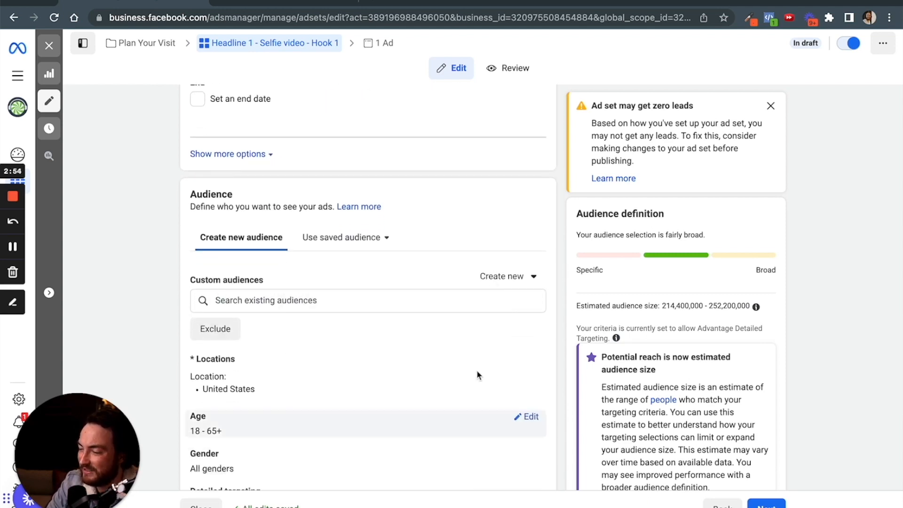
scroll(387, 349, down, 2)
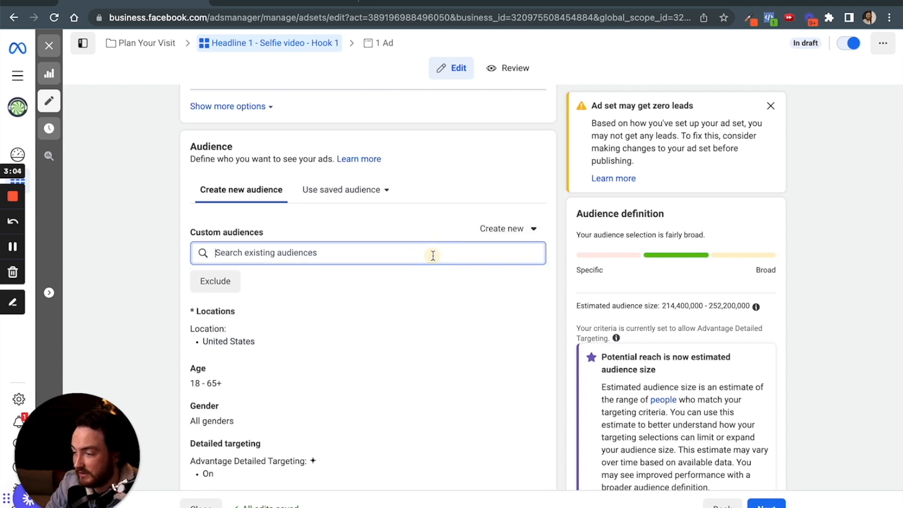
click(492, 235)
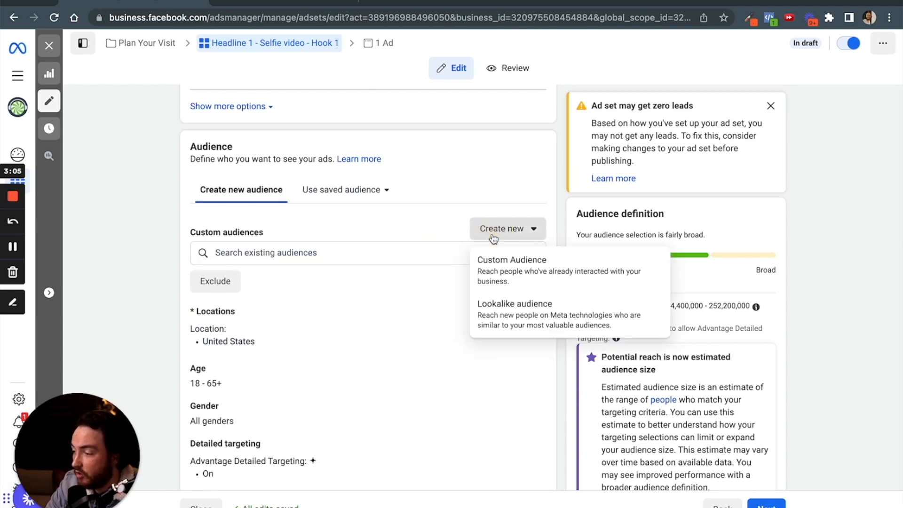
click(500, 261)
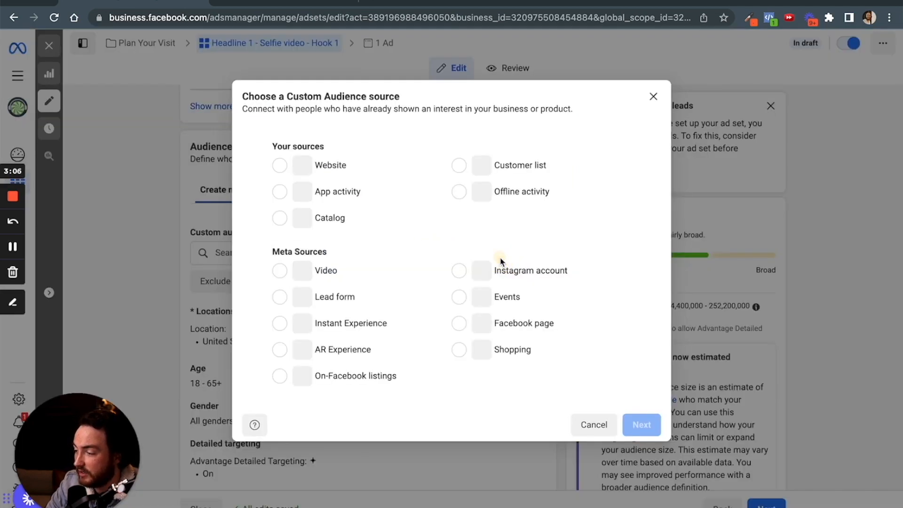
click(326, 277)
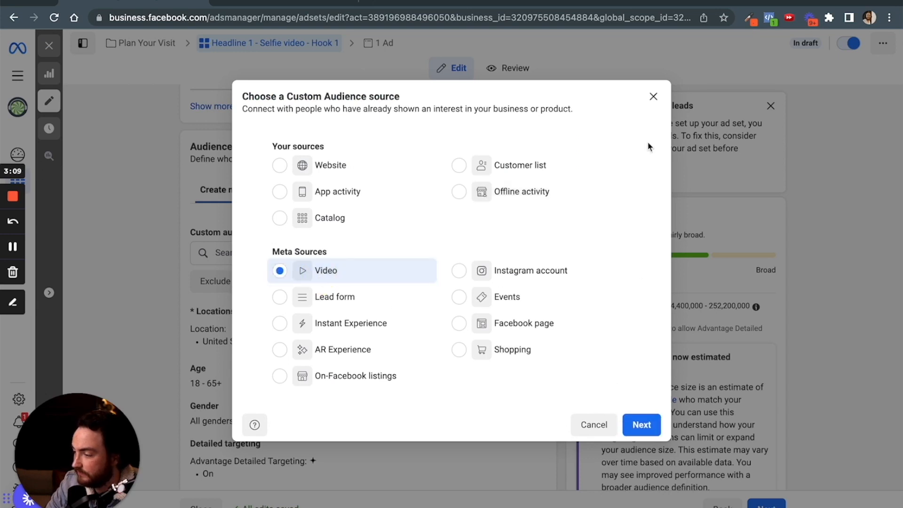
click(653, 96)
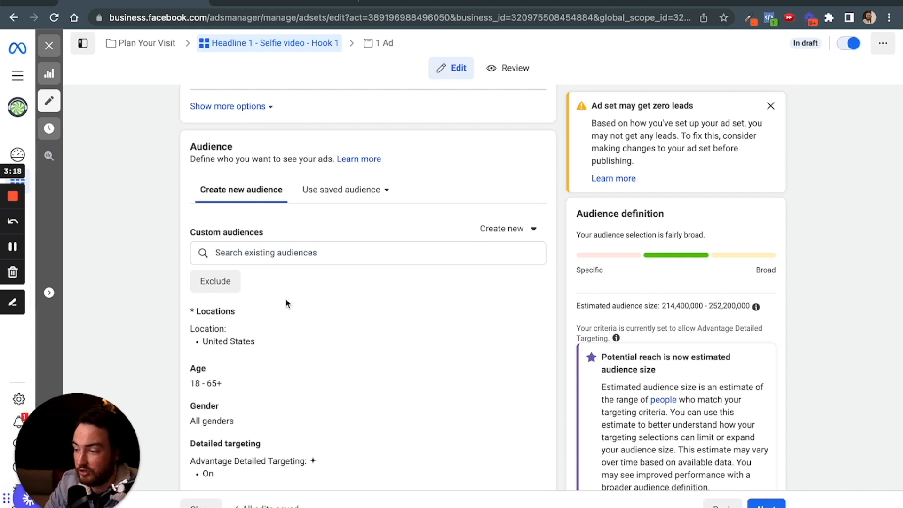
Limit the audience's location targeting to "People living in this location".
scroll(287, 304, down, 1)
click(524, 287)
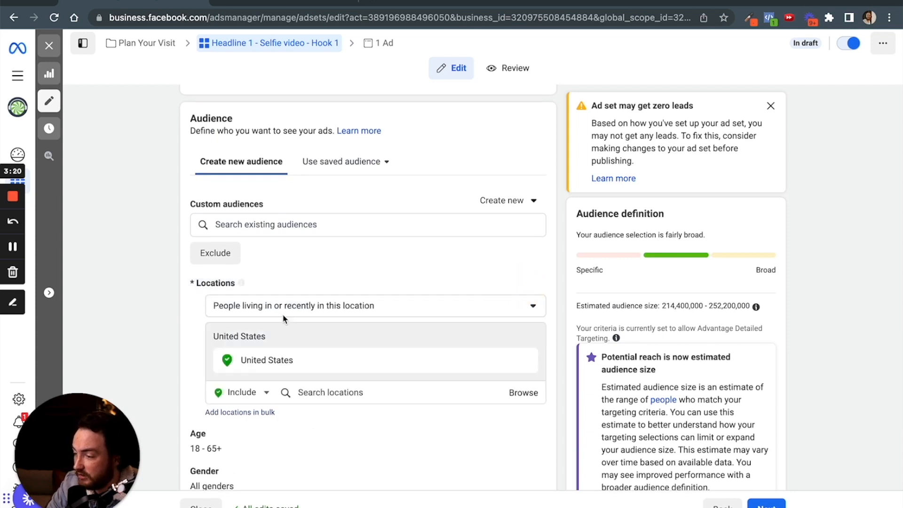
click(263, 305)
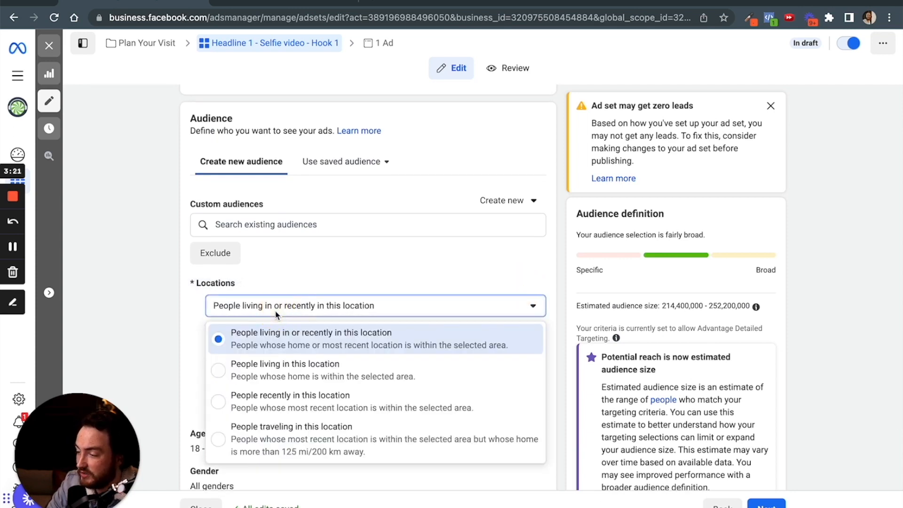
click(282, 374)
Replace the United States targeting with the matching street address in The Woodlands, Texas.
click(321, 393)
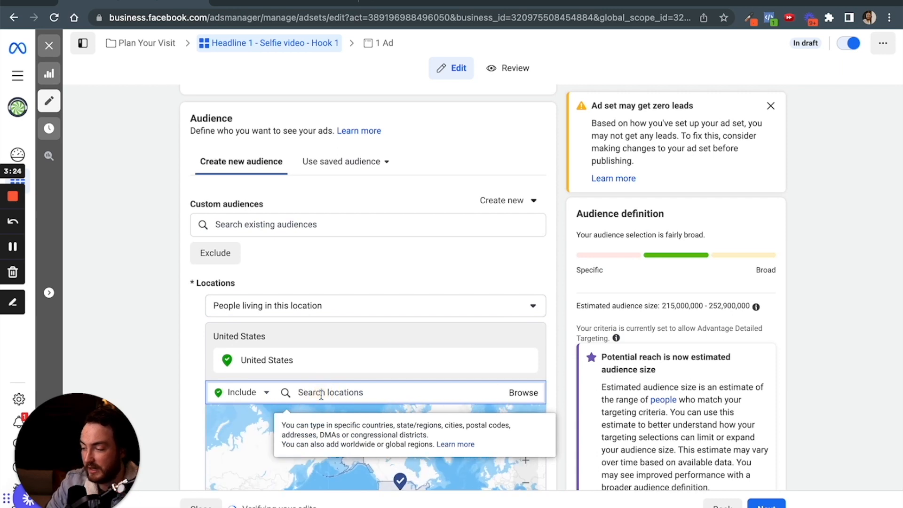
text(2319 timberloch pl)
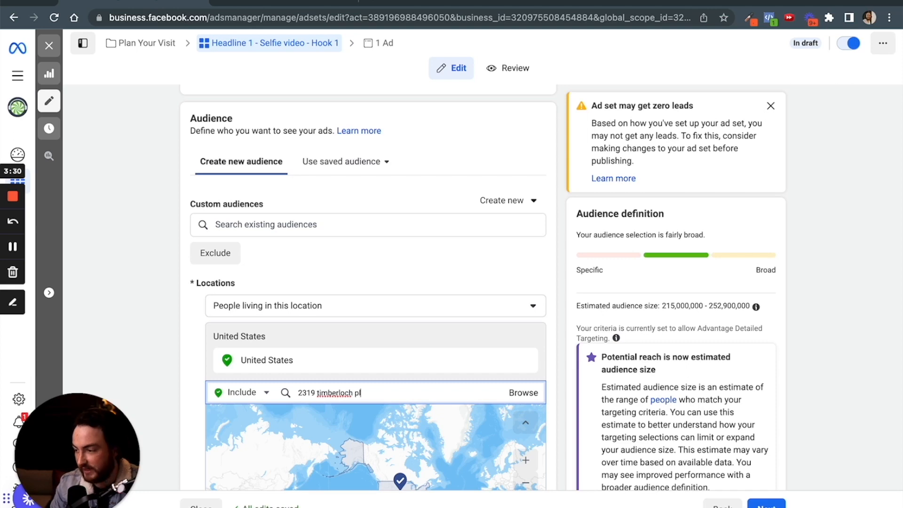
scroll(355, 349, down, 1)
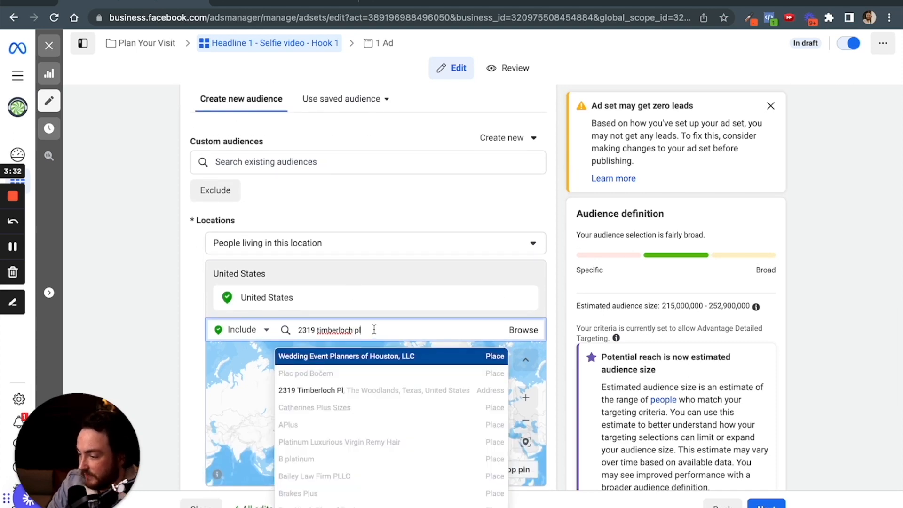
click(373, 390)
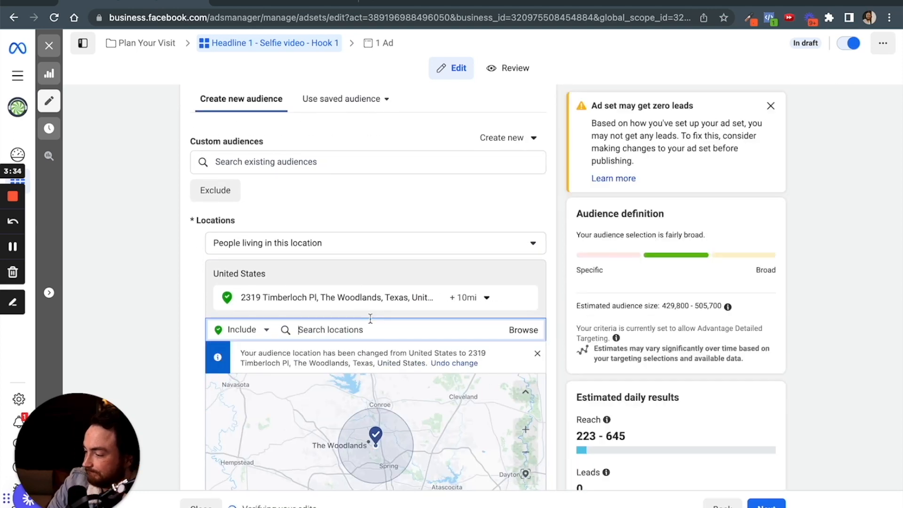
Try a 28-mile radius around the targeted address, return it to 10 miles, and inspect the covered area on the map.
scroll(556, 311, down, 1)
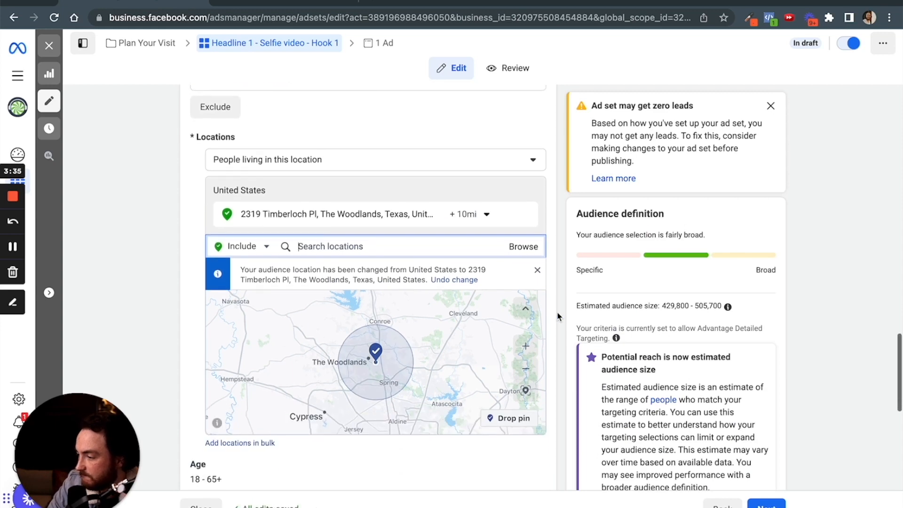
click(484, 214)
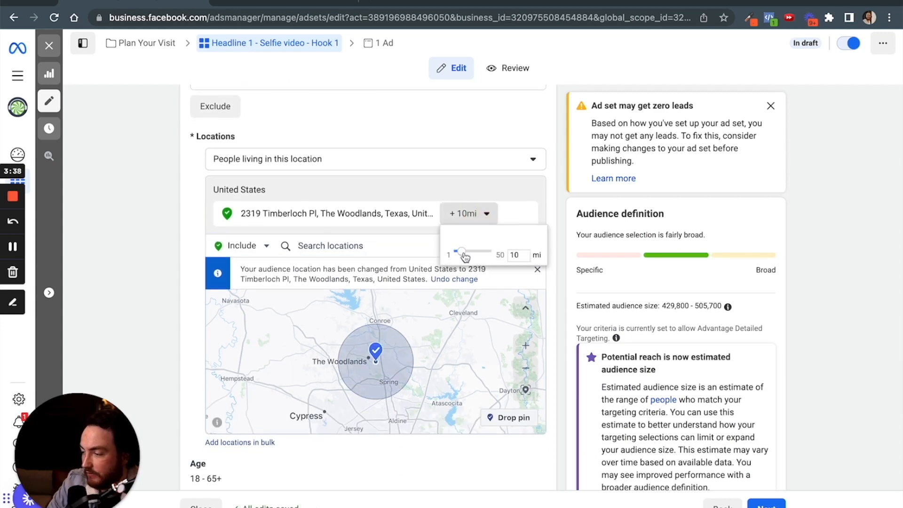
drag(463, 255, 482, 255)
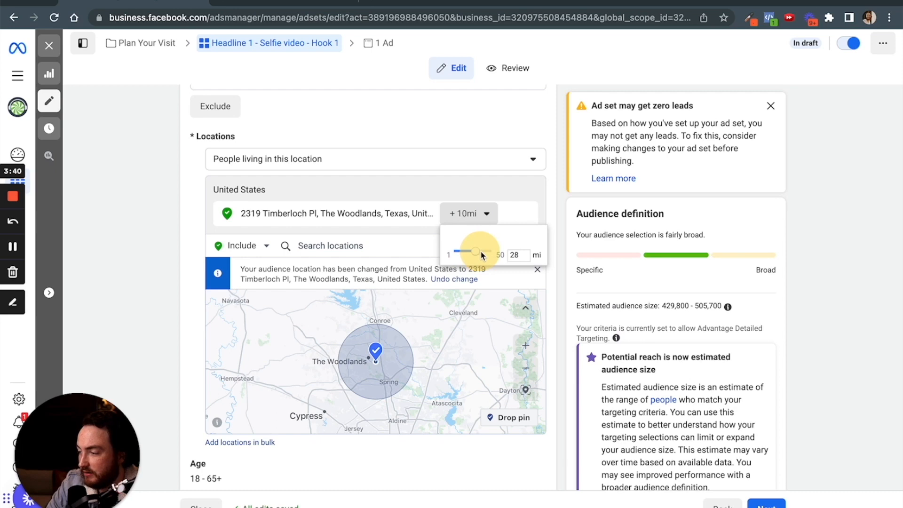
click(485, 215)
mouse_move(475, 254)
mouse_down()
mouse_move(449, 252)
mouse_move(467, 254)
mouse_up()
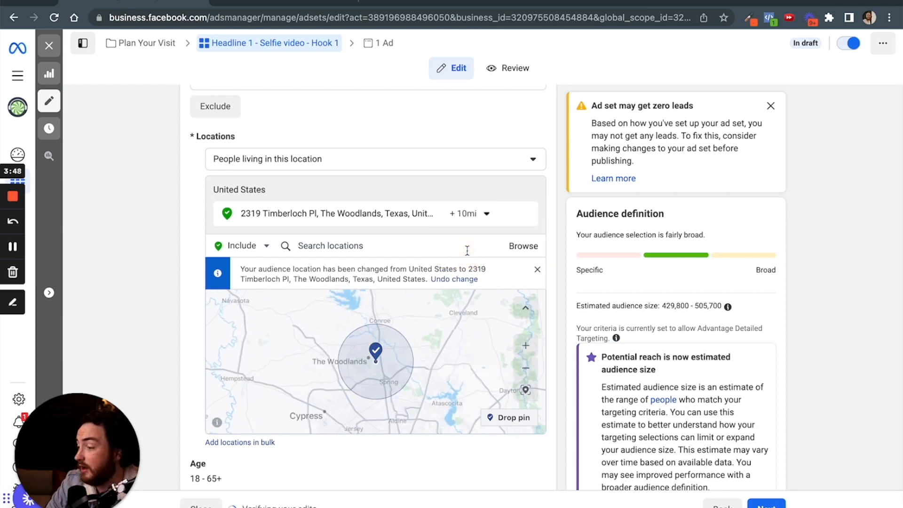
click(525, 345)
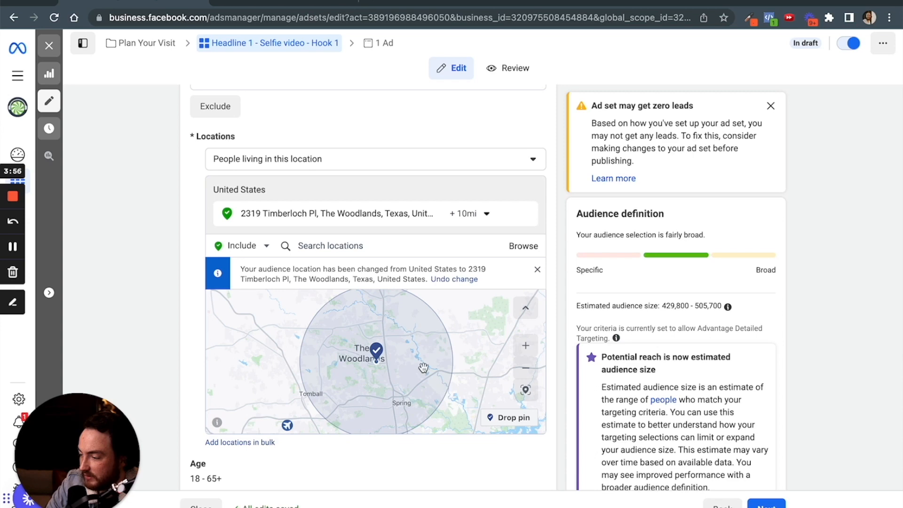
drag(423, 368, 433, 389)
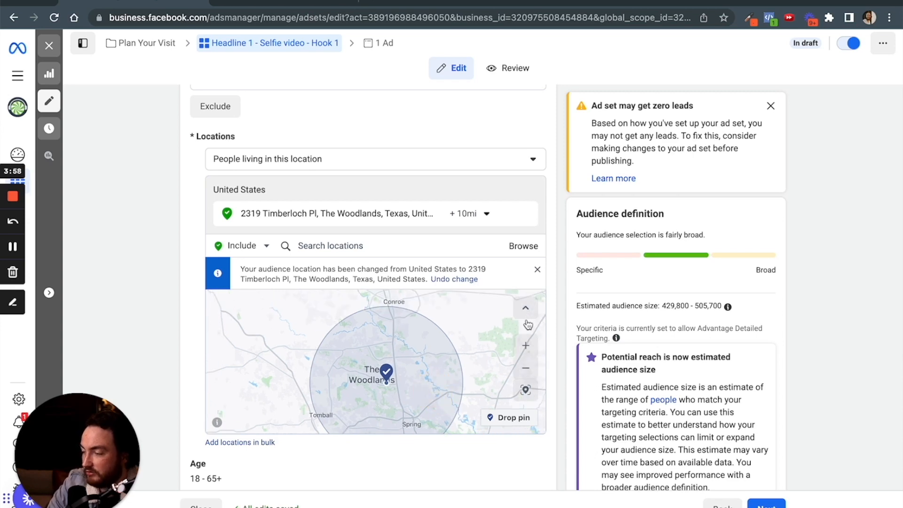
Set the audience's age range to a minimum of 25 and a maximum of 55.
scroll(554, 362, down, 3)
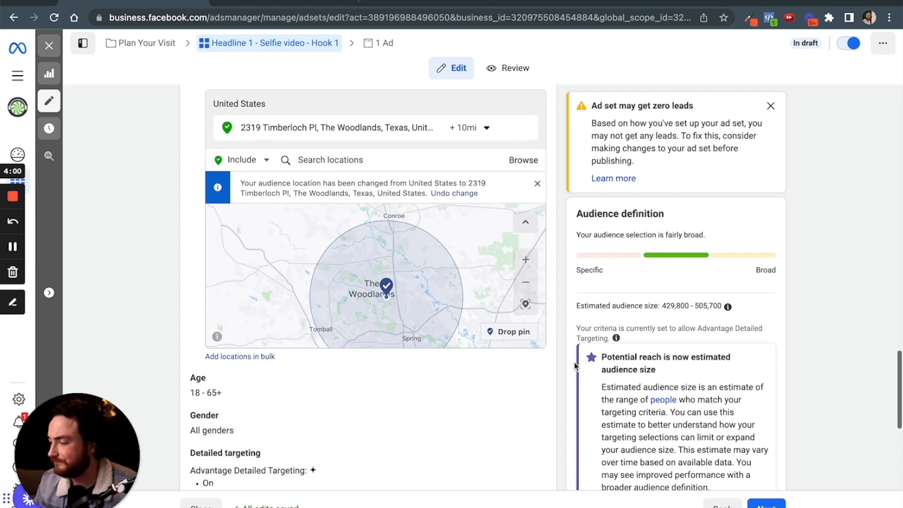
click(526, 325)
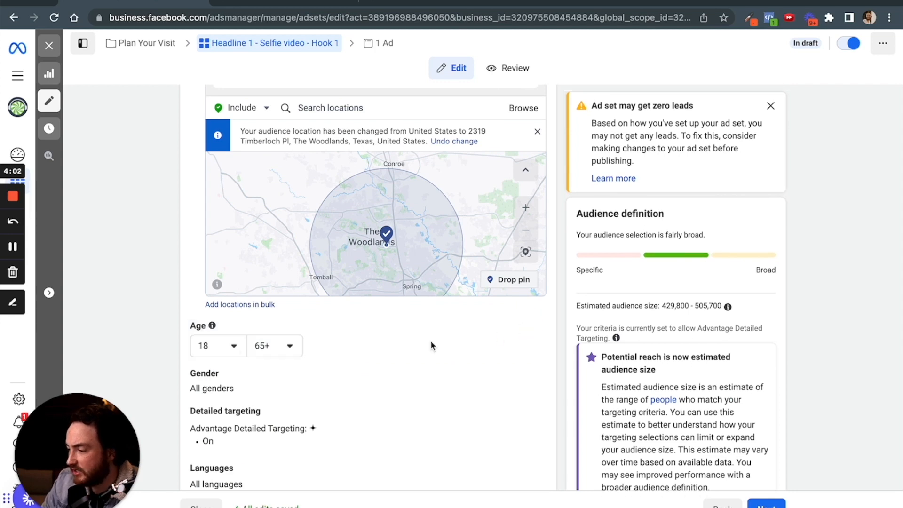
click(221, 346)
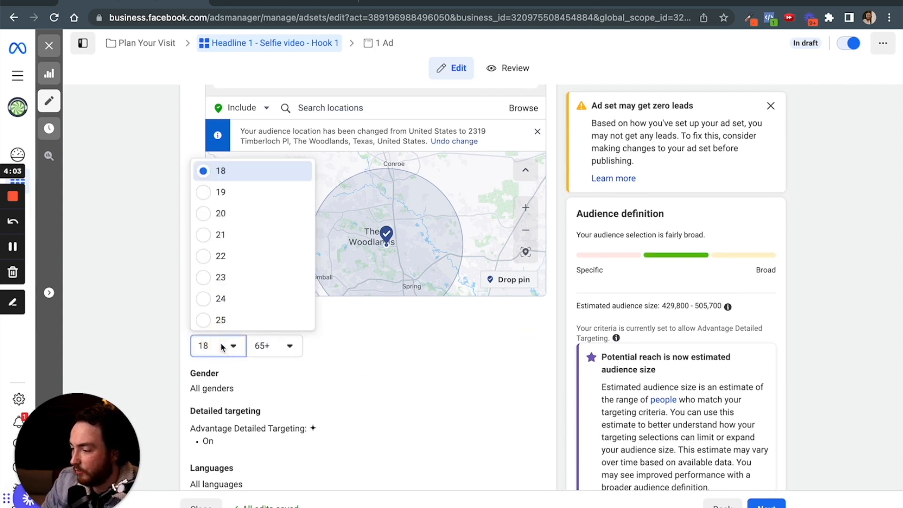
click(219, 319)
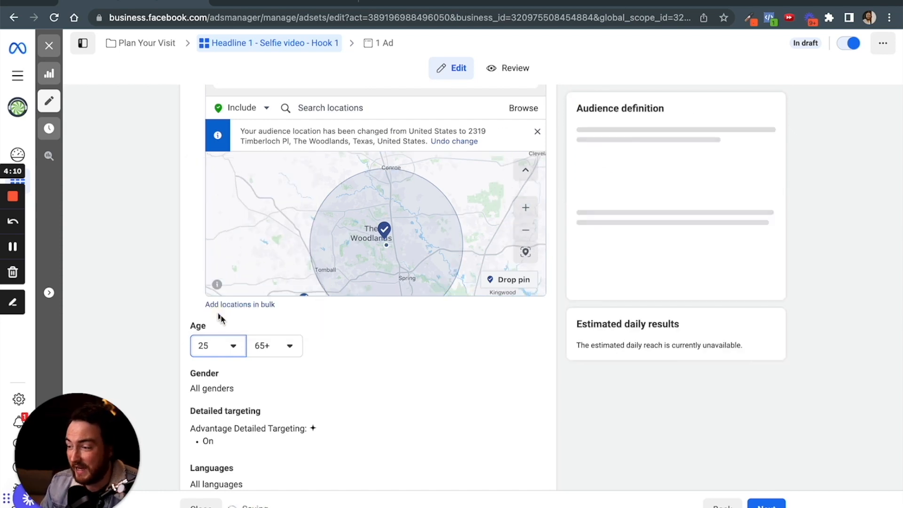
click(263, 348)
scroll(295, 266, up, 1)
scroll(294, 266, up, 6)
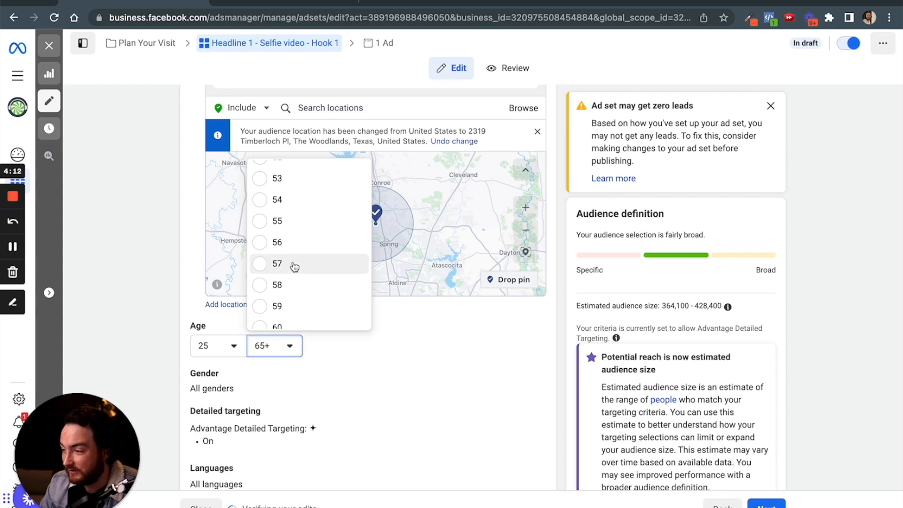
scroll(295, 266, down, 3)
click(289, 299)
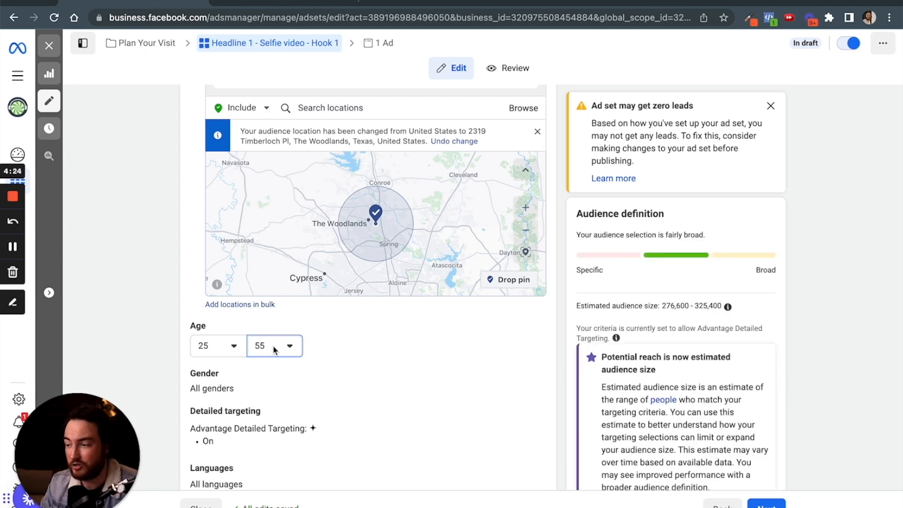
Turn off Advantage Detailed Targeting so the ad set does not reach people beyond the detailed targeting selections.
scroll(311, 351, down, 1)
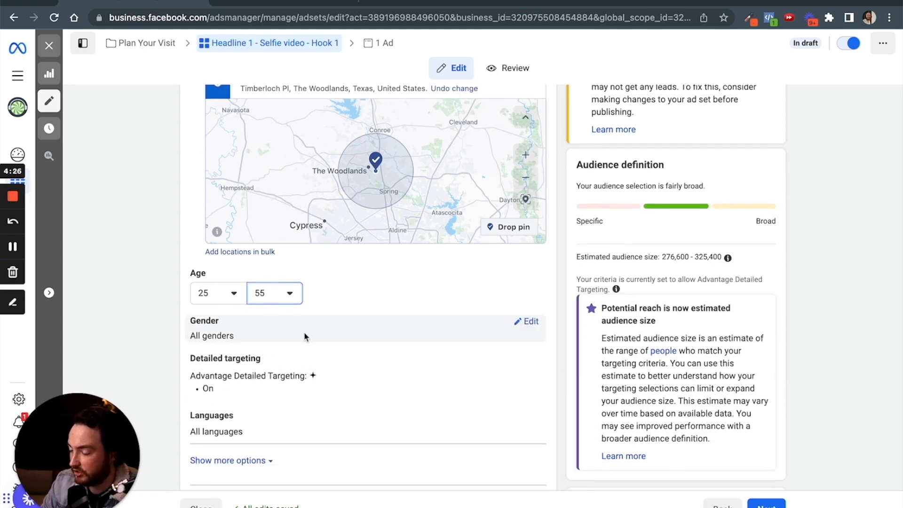
scroll(304, 331, down, 1)
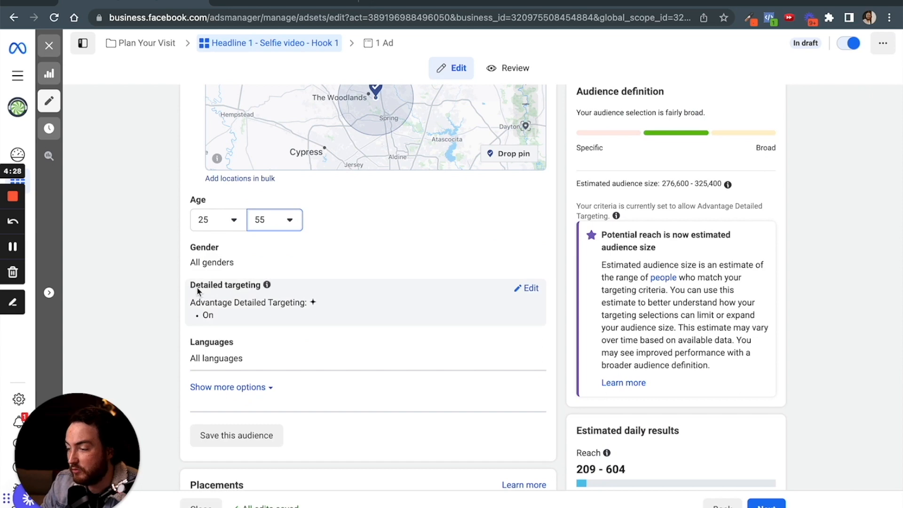
click(531, 288)
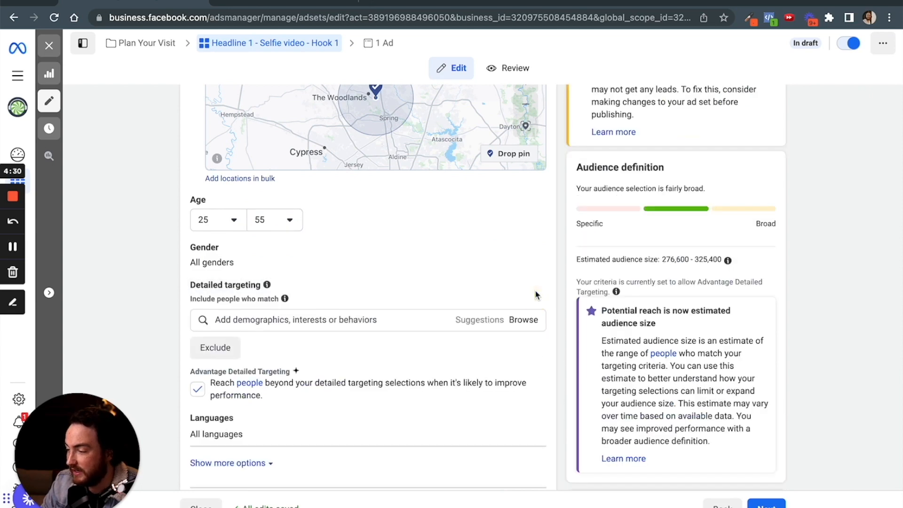
click(198, 389)
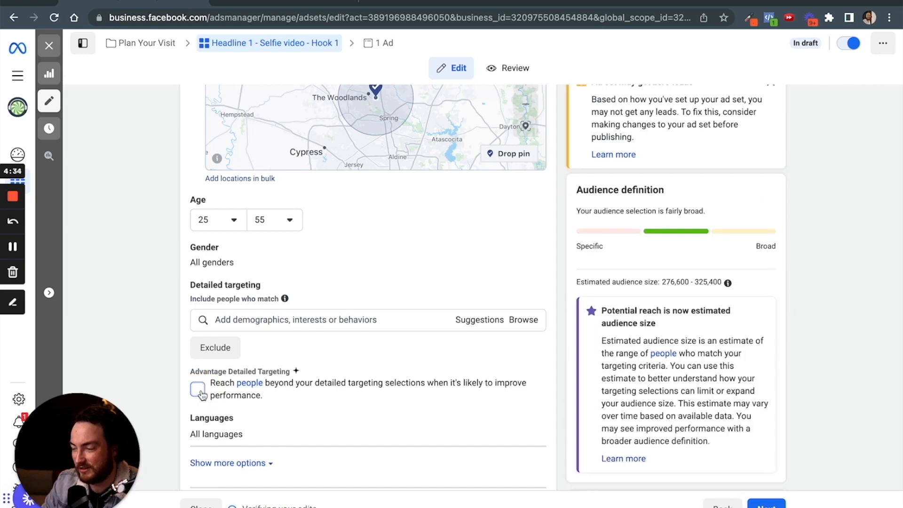
drag(215, 388, 292, 403)
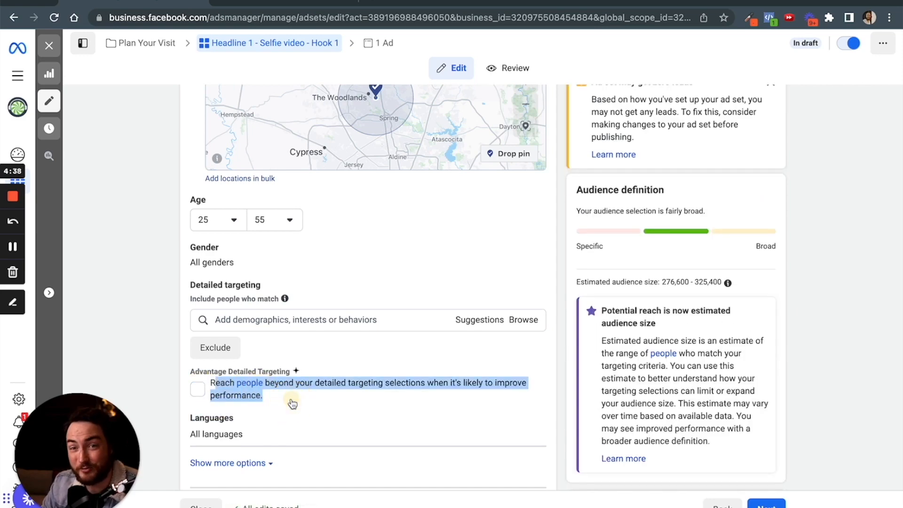
Limit the audience's languages to English (All), closing the help article opened along the way.
scroll(289, 399, down, 1)
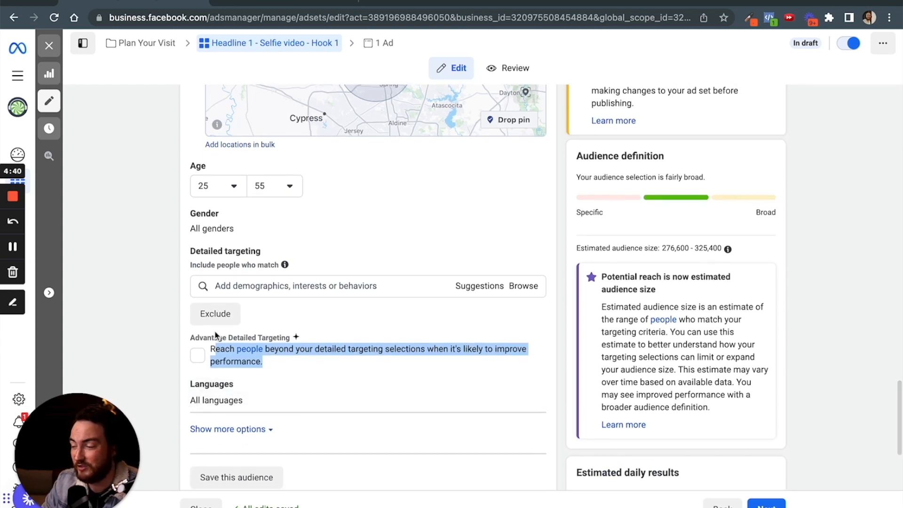
scroll(250, 361, down, 1)
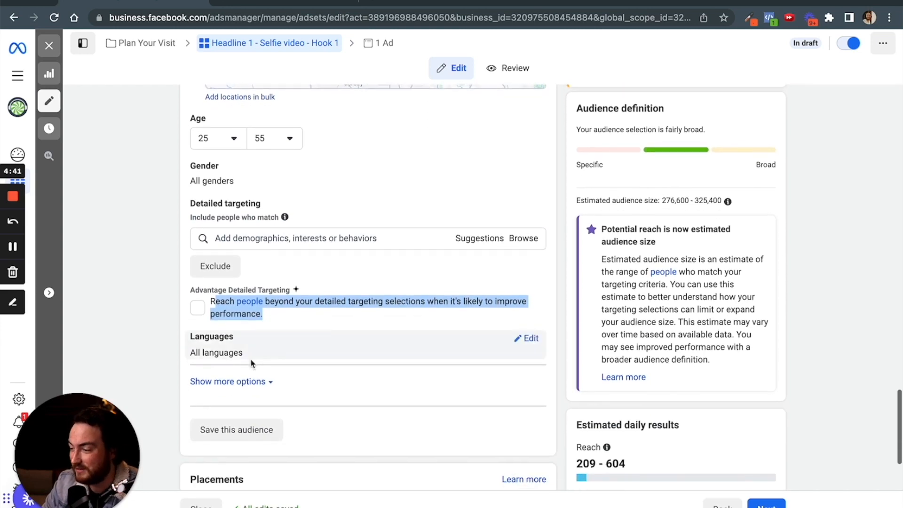
click(245, 305)
click(425, 338)
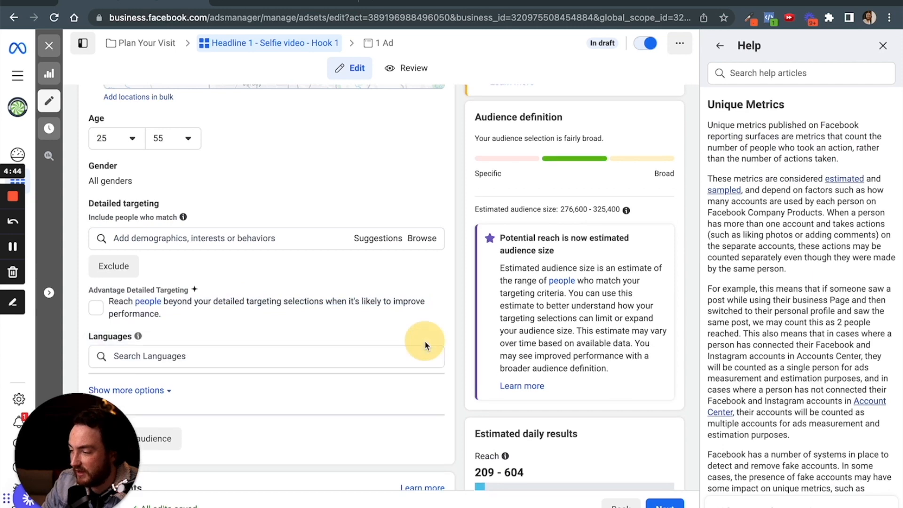
click(882, 46)
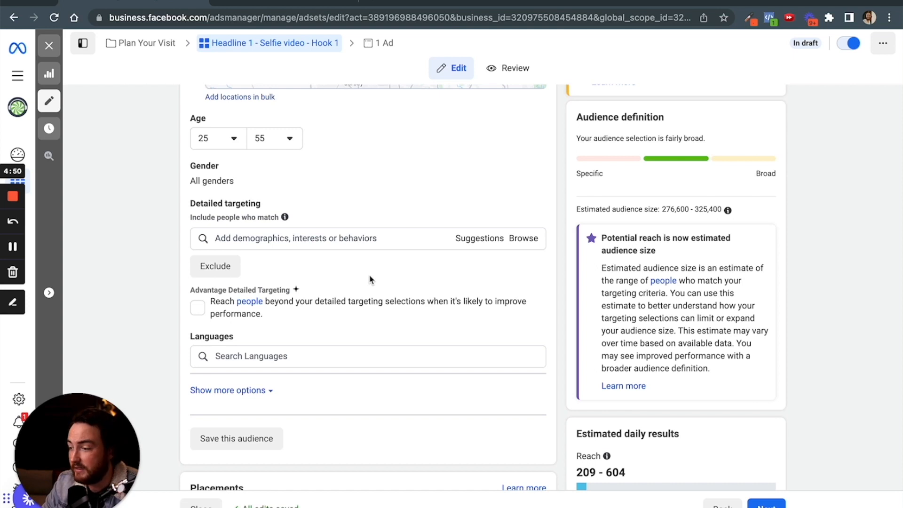
click(309, 355)
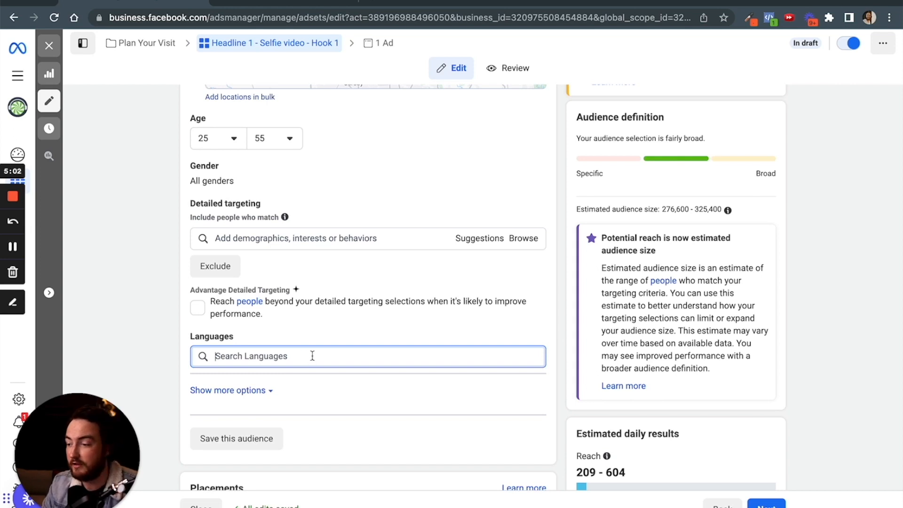
click(272, 350)
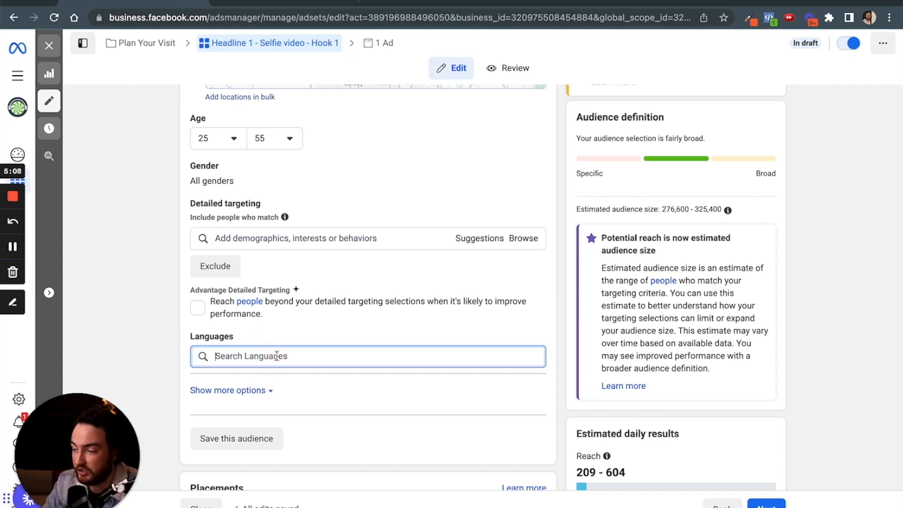
scroll(276, 356, down, 1)
text(eng)
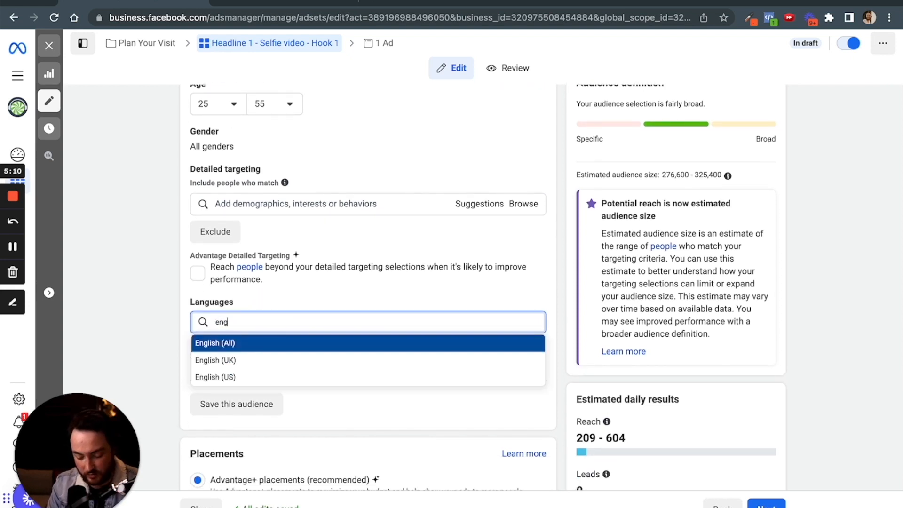
click(256, 353)
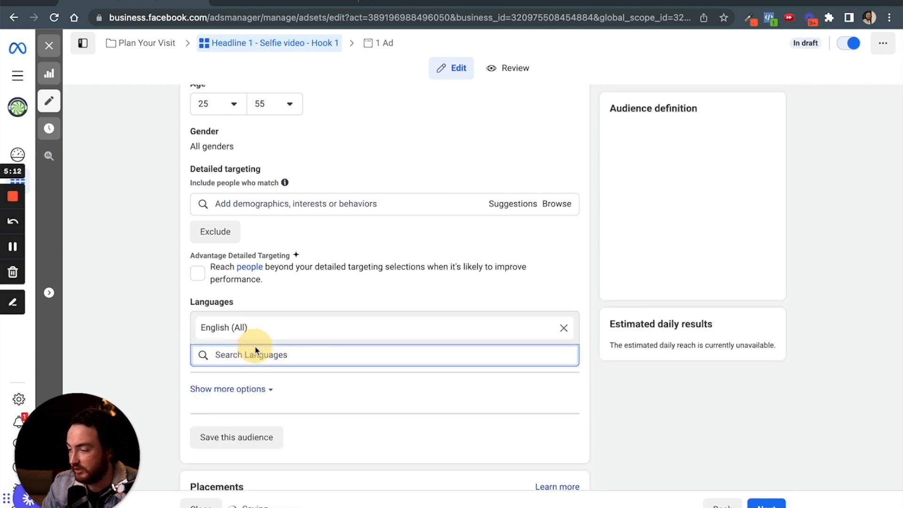
click(282, 284)
scroll(266, 262, down, 3)
click(197, 136)
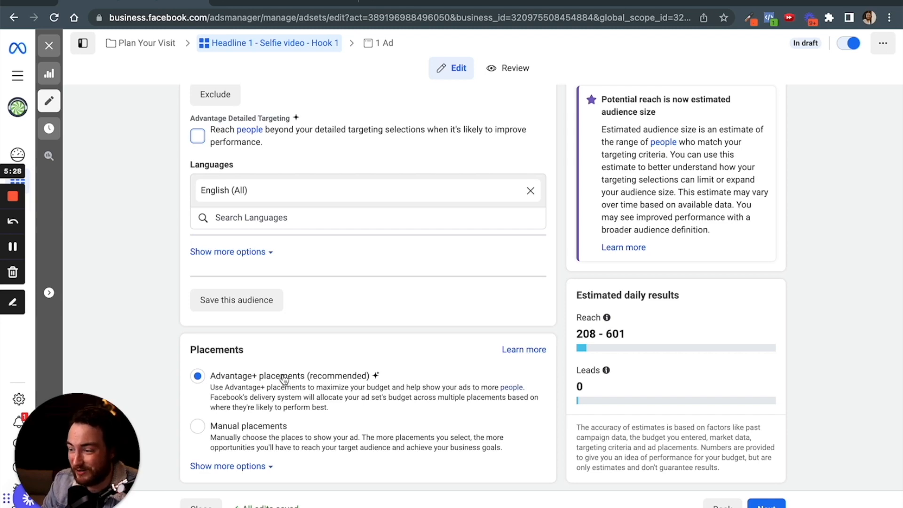
Switch the ad set to manual placements and exclude Facebook Marketplace from the Feeds placements.
click(233, 427)
scroll(242, 430, down, 2)
scroll(242, 429, down, 10)
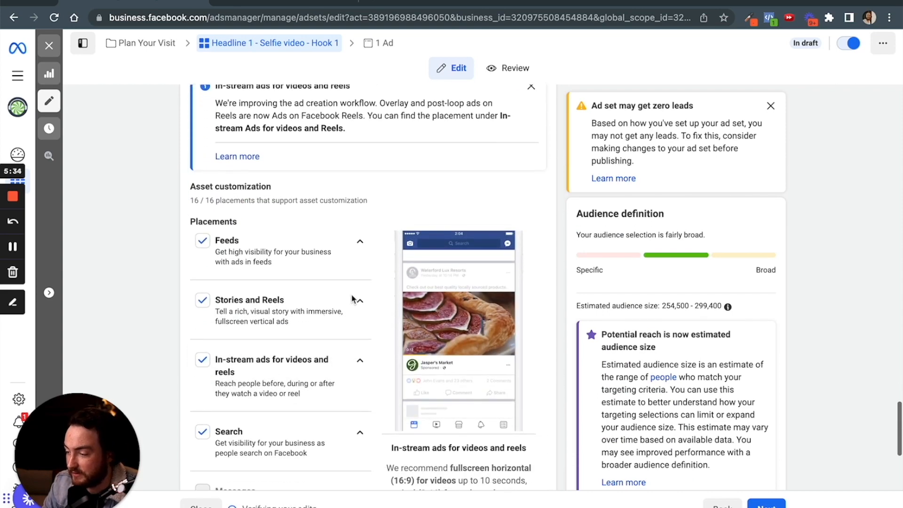
click(359, 243)
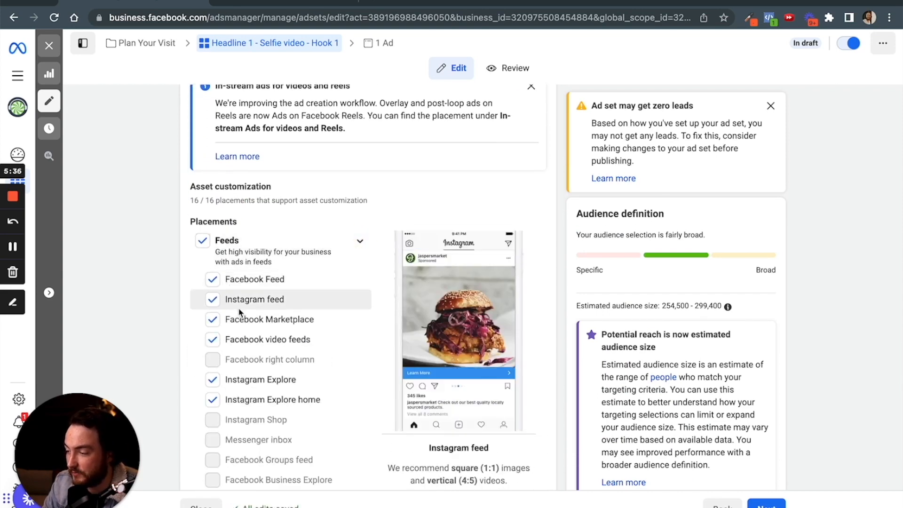
click(213, 318)
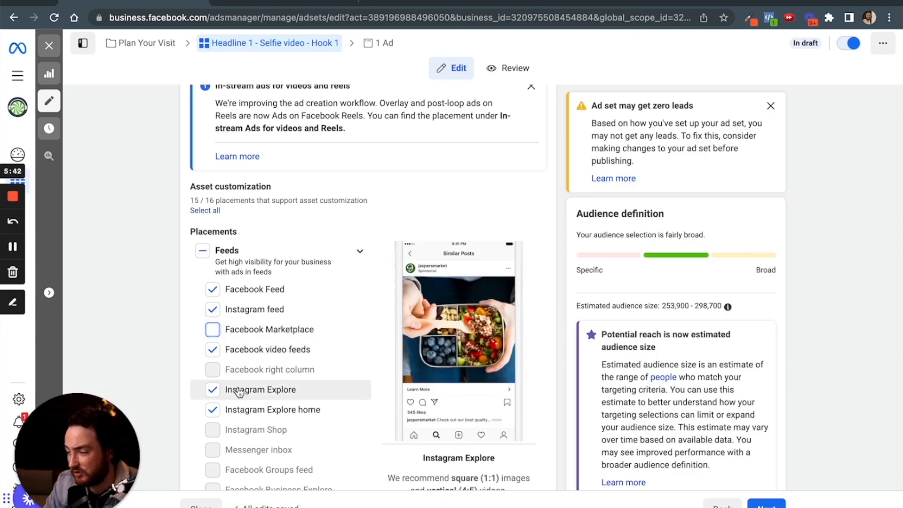
Limit the Stories and Reels placements to Instagram Reels and Facebook Reels, excluding both Stories placements.
scroll(247, 409, down, 3)
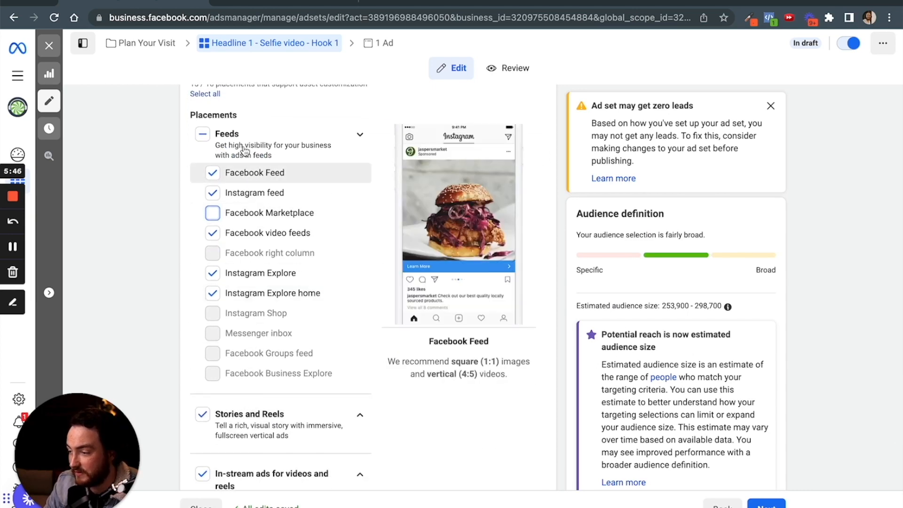
scroll(301, 296, down, 3)
click(306, 303)
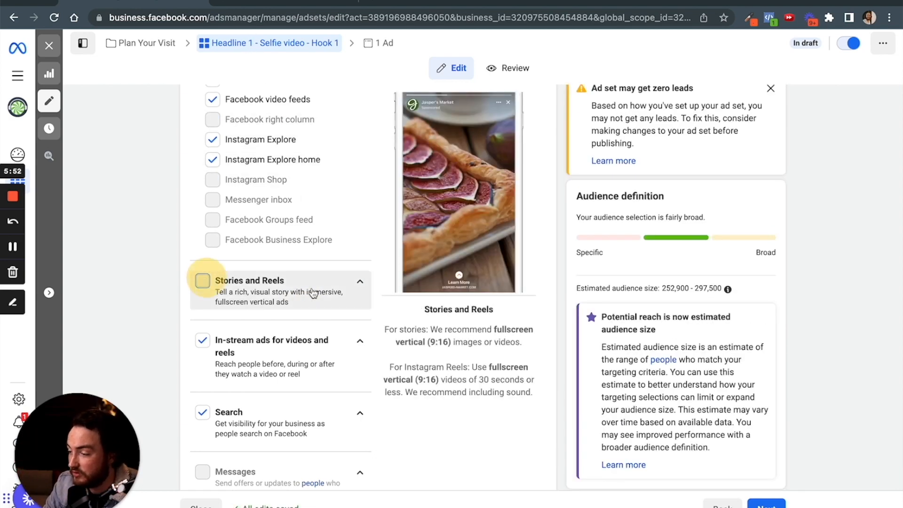
click(359, 283)
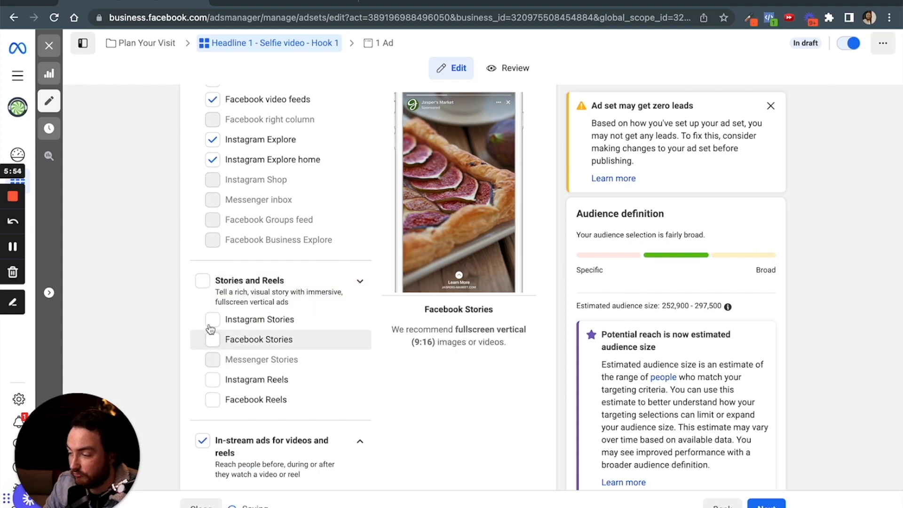
click(212, 380)
click(213, 399)
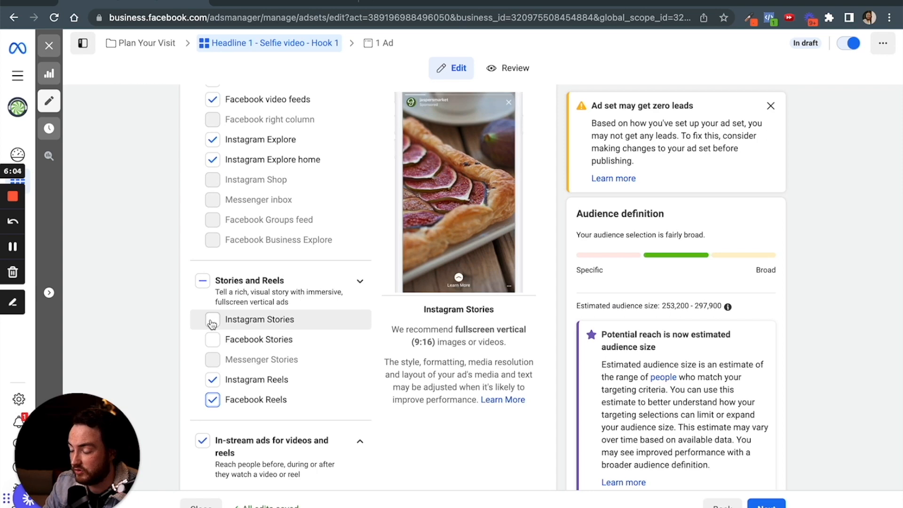
Exclude the In-stream ads for videos and reels, Search, In-article, and Apps and sites placements.
scroll(214, 310, down, 2)
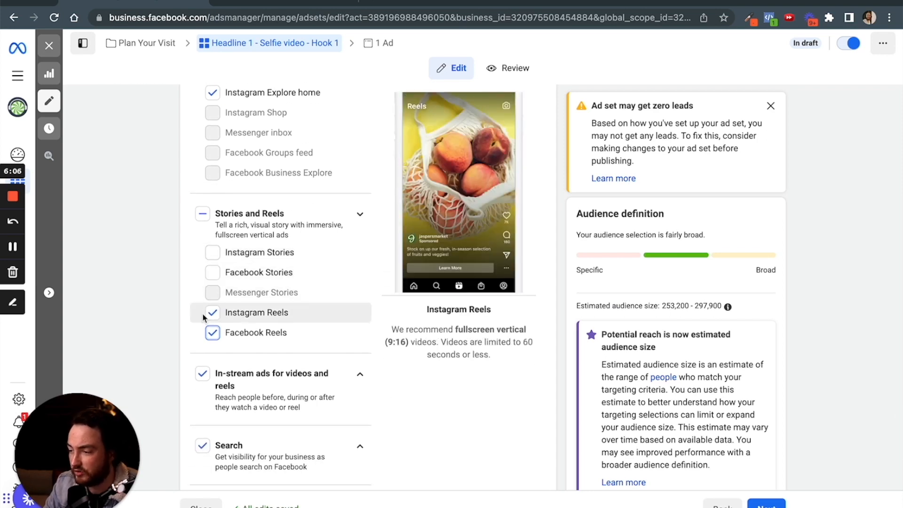
click(202, 374)
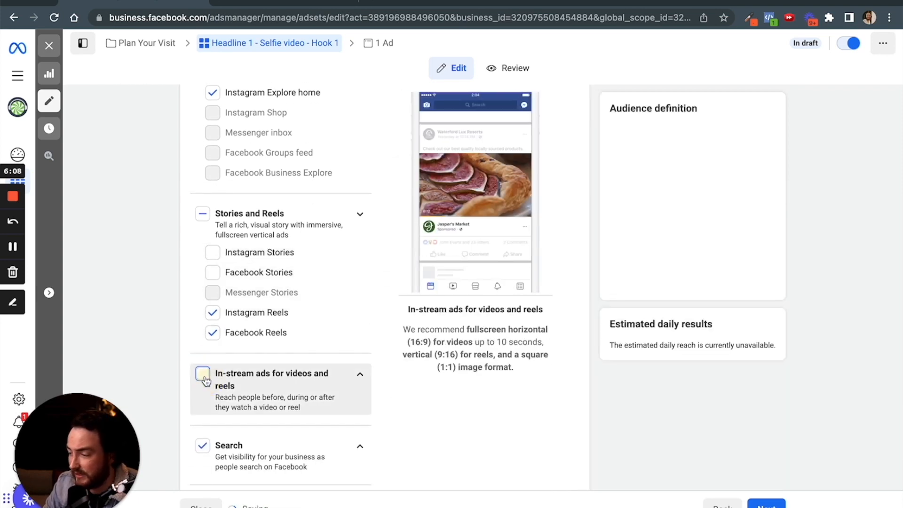
scroll(207, 379, down, 2)
click(208, 375)
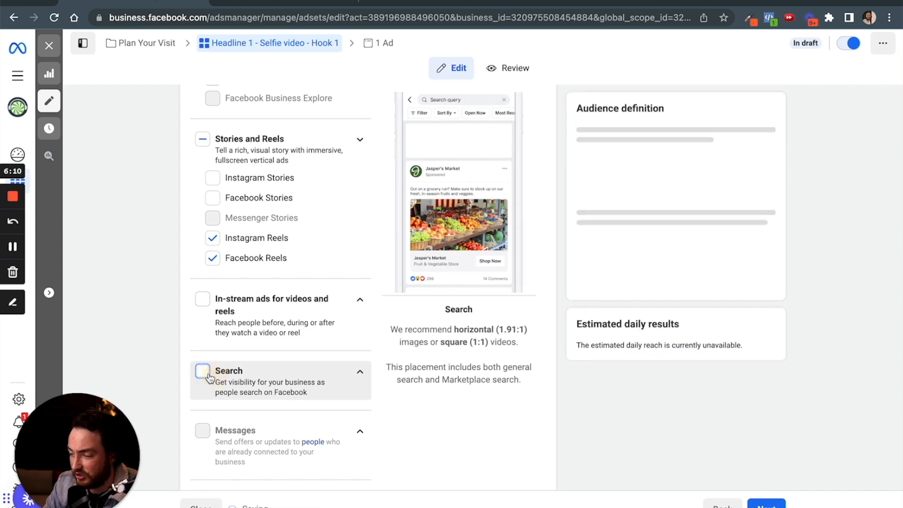
scroll(209, 385, down, 3)
click(208, 393)
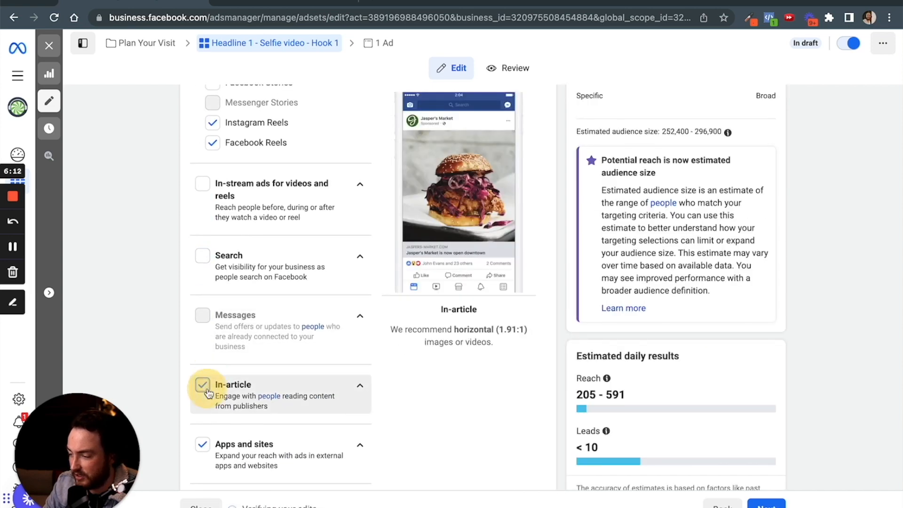
scroll(207, 388, down, 2)
click(207, 391)
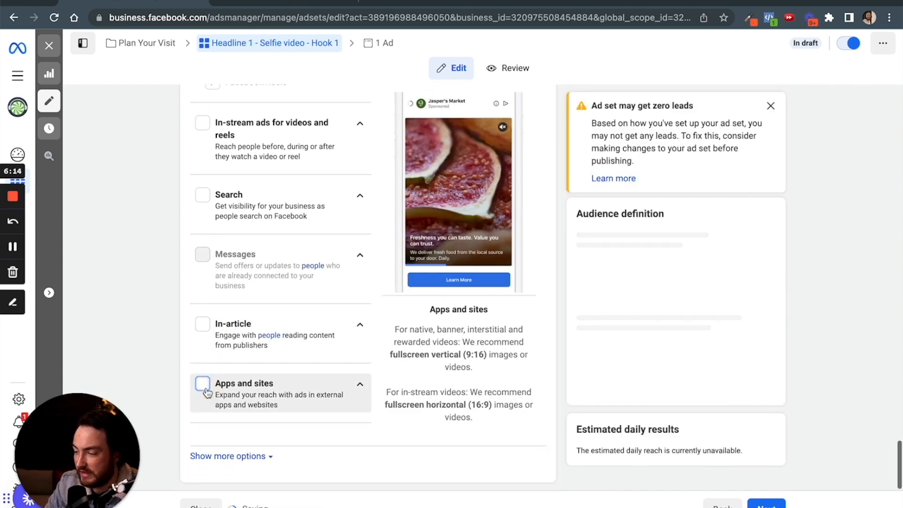
Continue to the ad and rename it "Headline 1 - Selfie video - Hook 1" to match its ad set.
scroll(336, 371, up, 14)
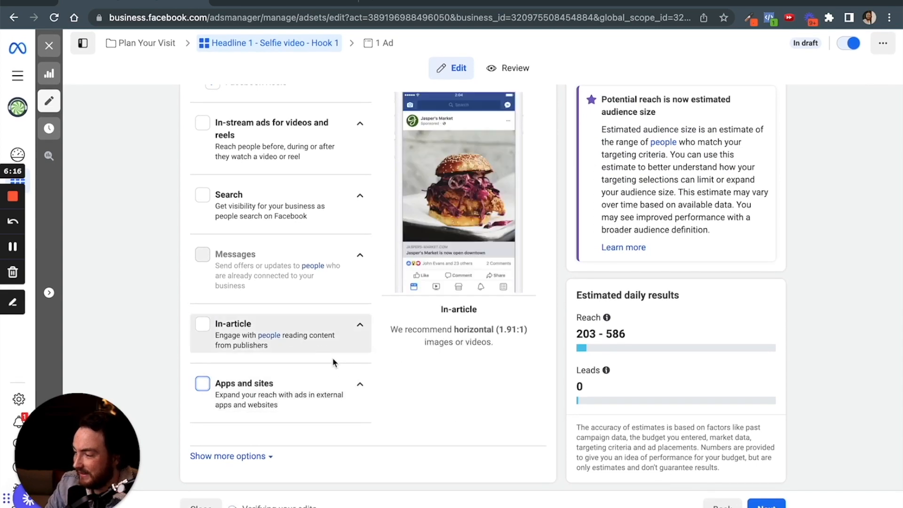
click(766, 506)
click(766, 505)
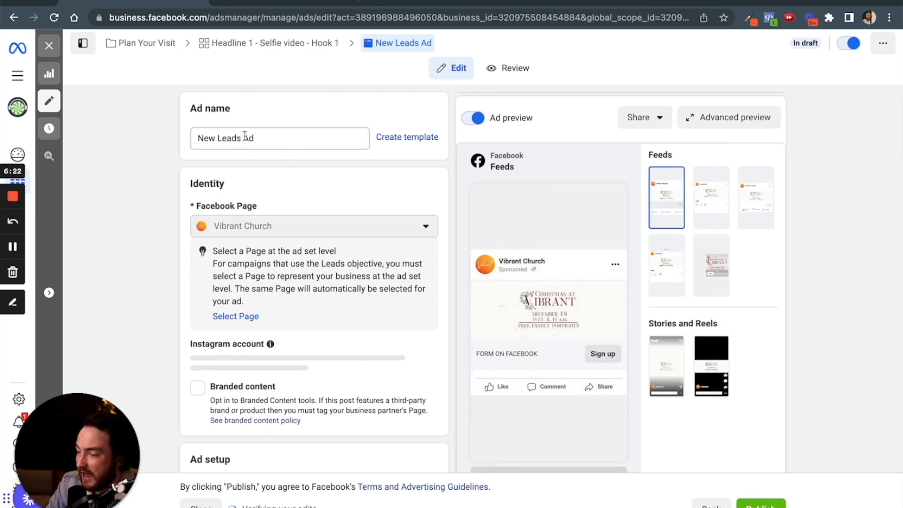
drag(212, 43, 333, 42)
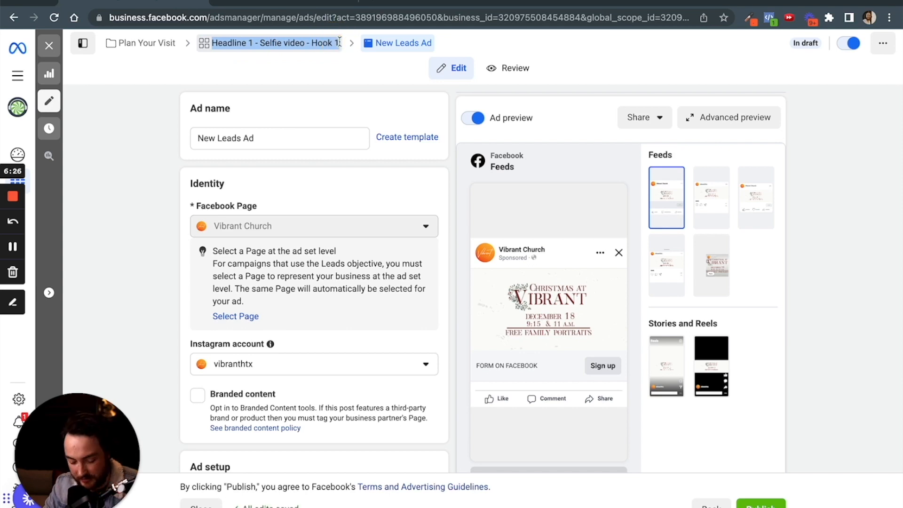
double_click(301, 140)
key(ctrl+a)
text(Headline 1 - Selfie video - Hook 1)
click(294, 97)
Choose vibranthtx as the ad's Instagram account and recheck the list of available accounts.
scroll(286, 100, down, 2)
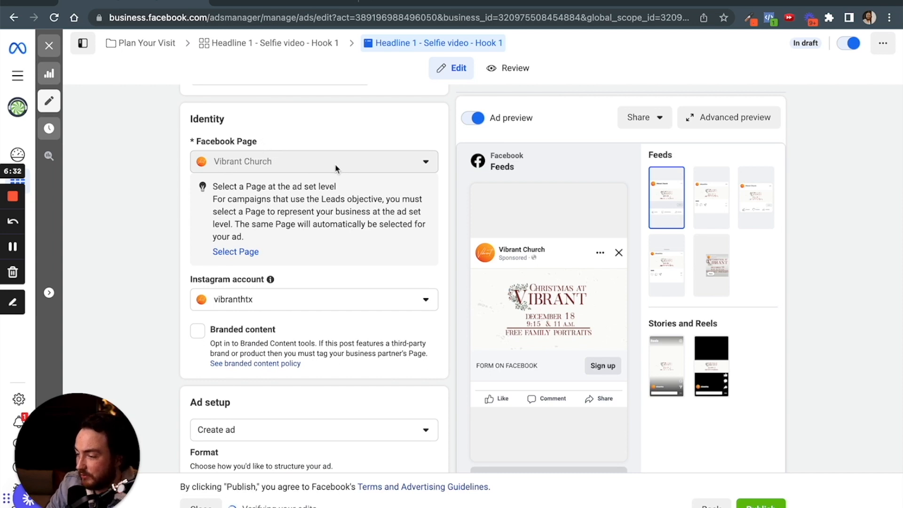
click(316, 299)
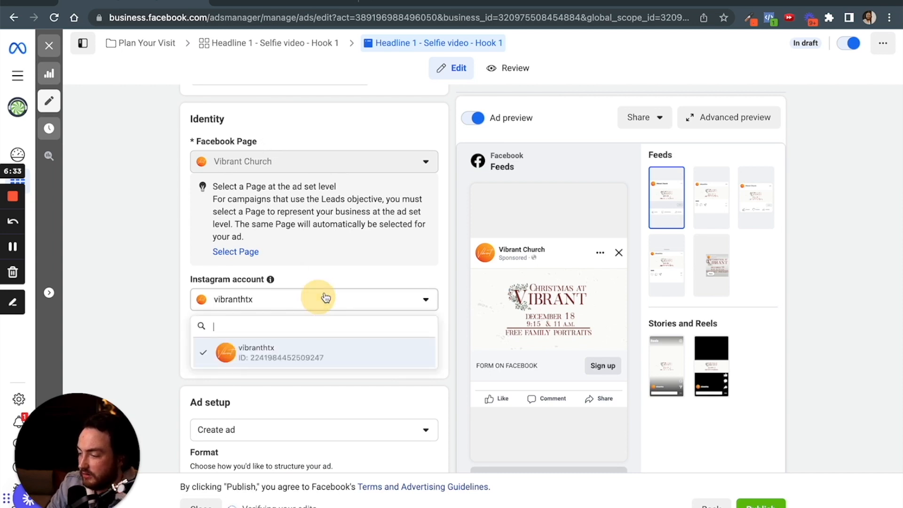
click(332, 359)
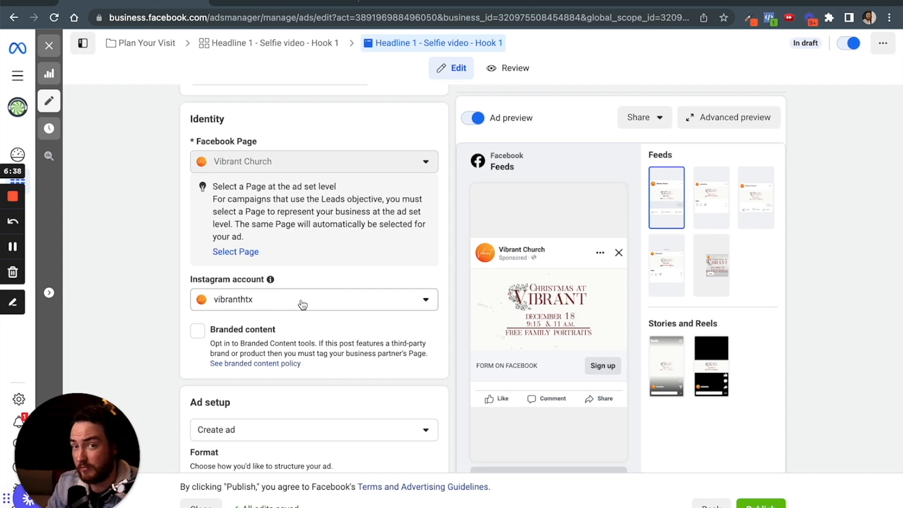
click(302, 305)
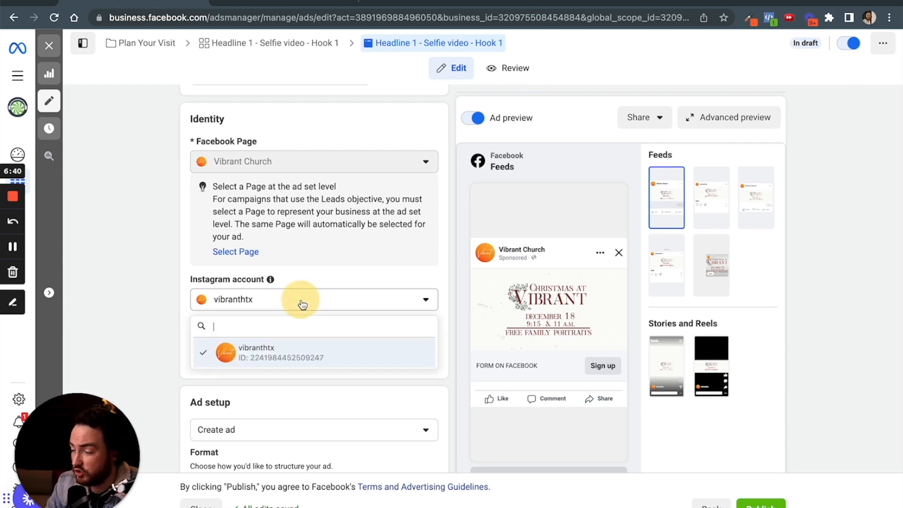
click(317, 300)
Turn off Multi-advertiser ads in the ad setup, leaving the format as Single image or video.
scroll(319, 303, down, 3)
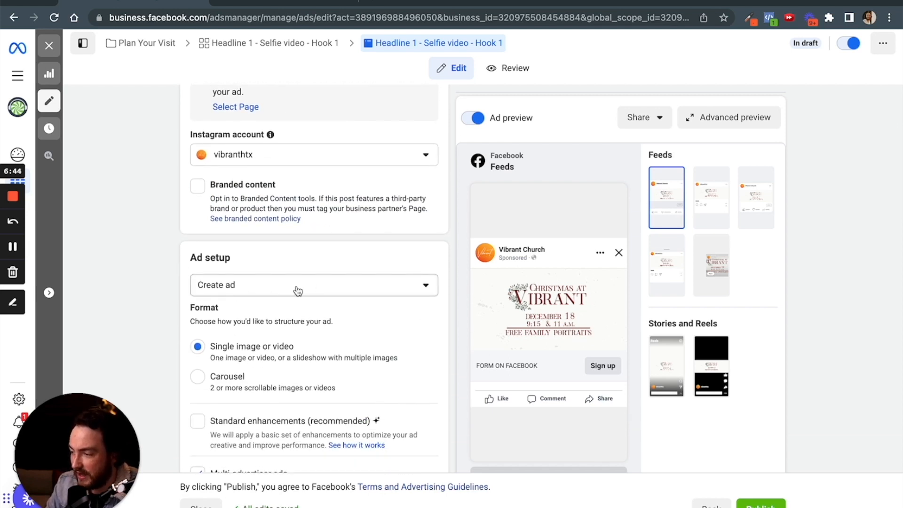
scroll(298, 291, down, 2)
scroll(274, 288, down, 4)
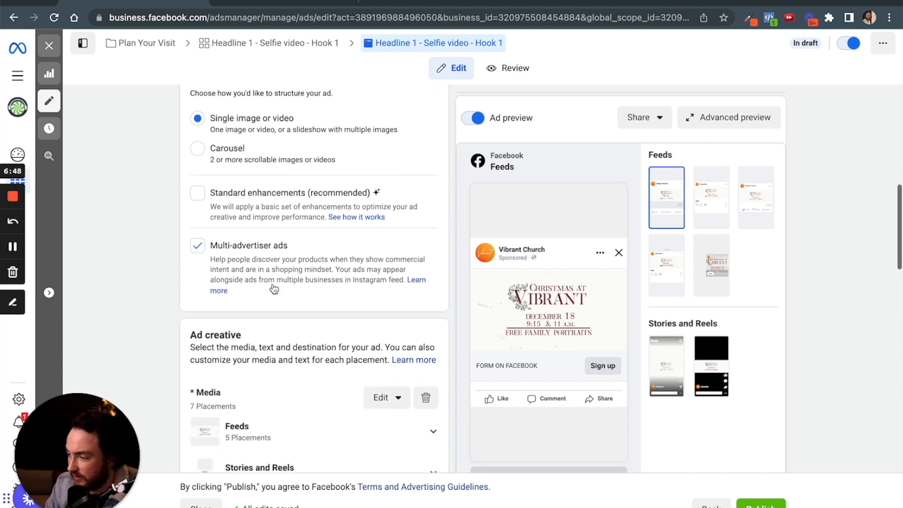
scroll(274, 288, down, 1)
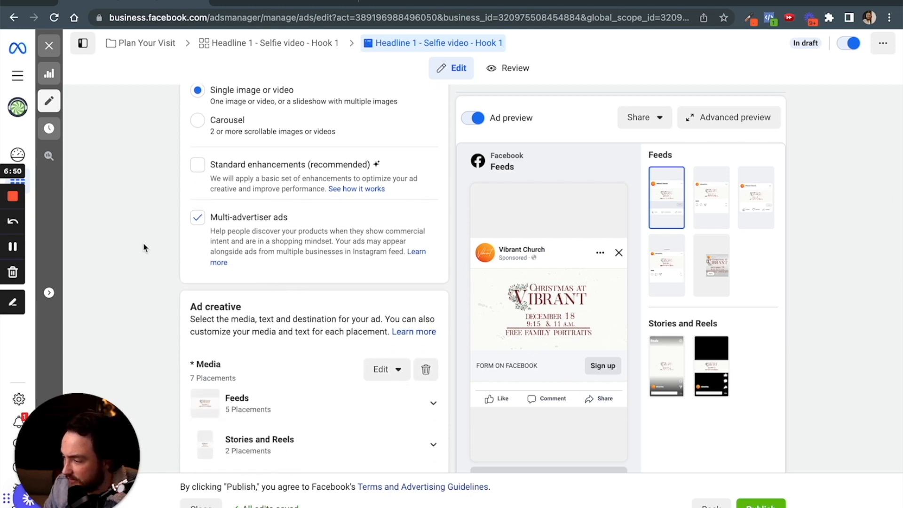
click(13, 248)
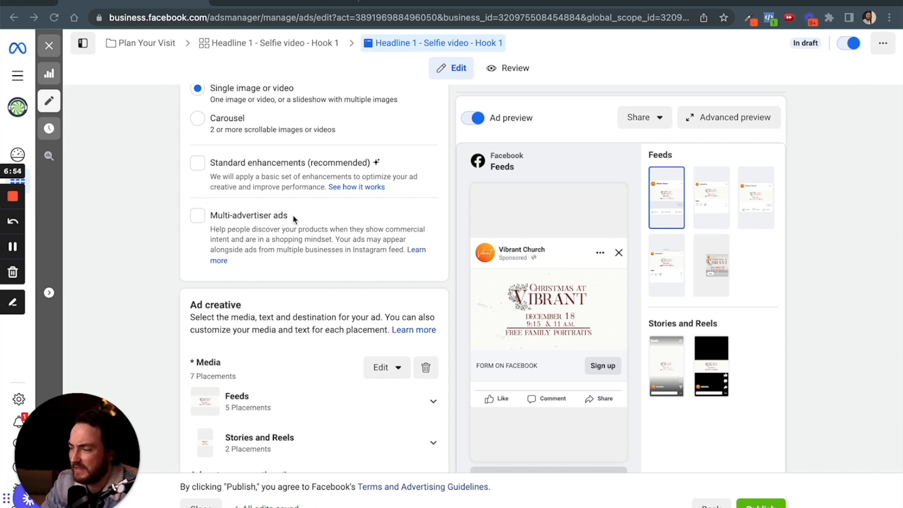
Remove the existing Christmas media from all placements in the ad creative.
scroll(294, 215, down, 5)
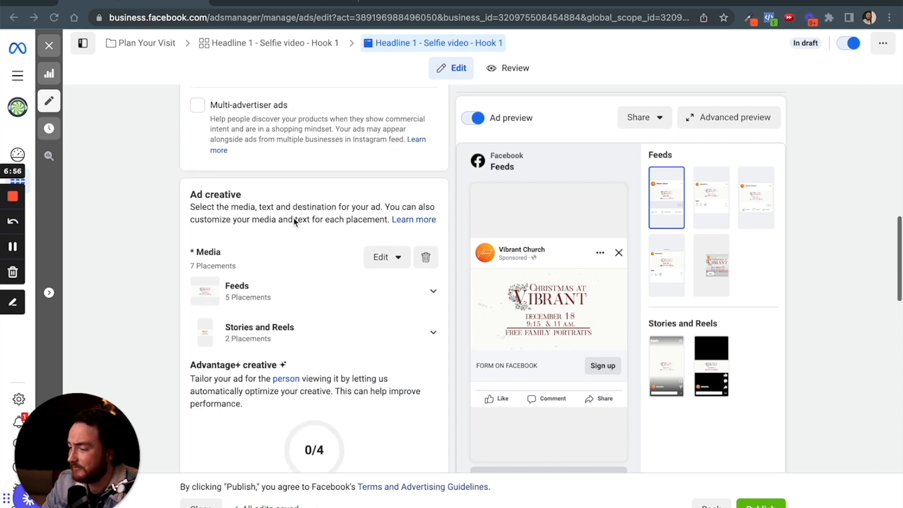
scroll(293, 221, down, 1)
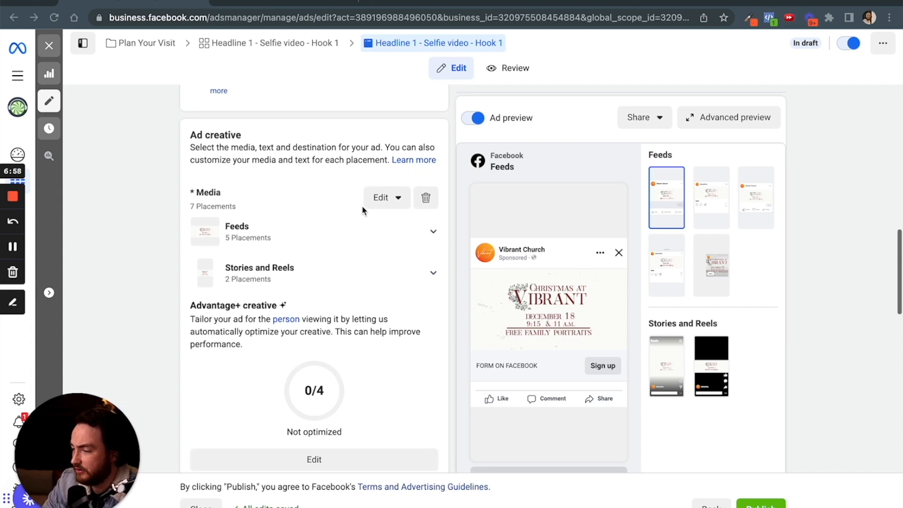
click(399, 197)
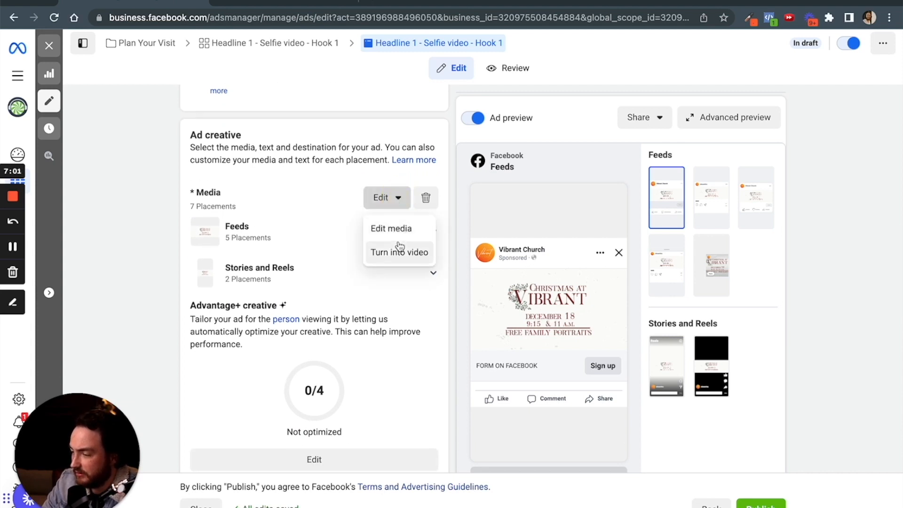
click(384, 200)
click(425, 198)
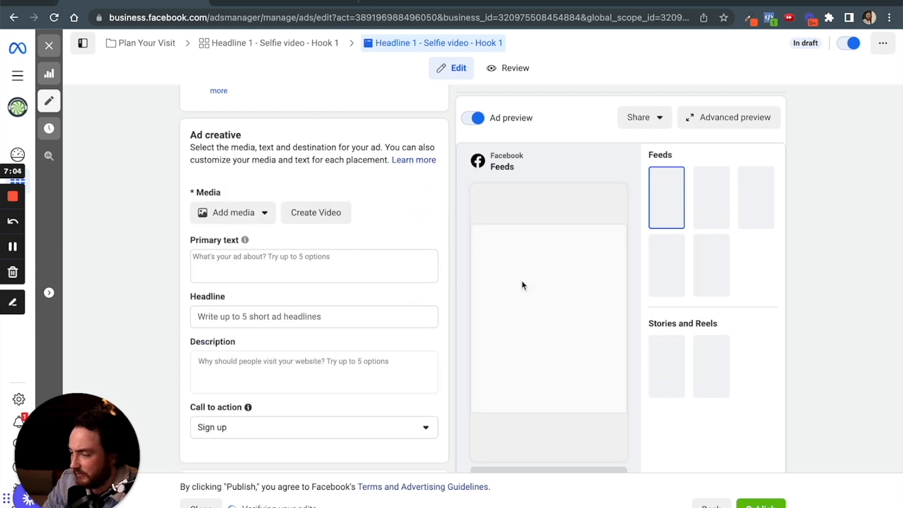
Add the account video "Vibrant PYV" (664 × 960) as the ad's media, keeping original crops and Standard enhancements off.
mouse_move(244, 239)
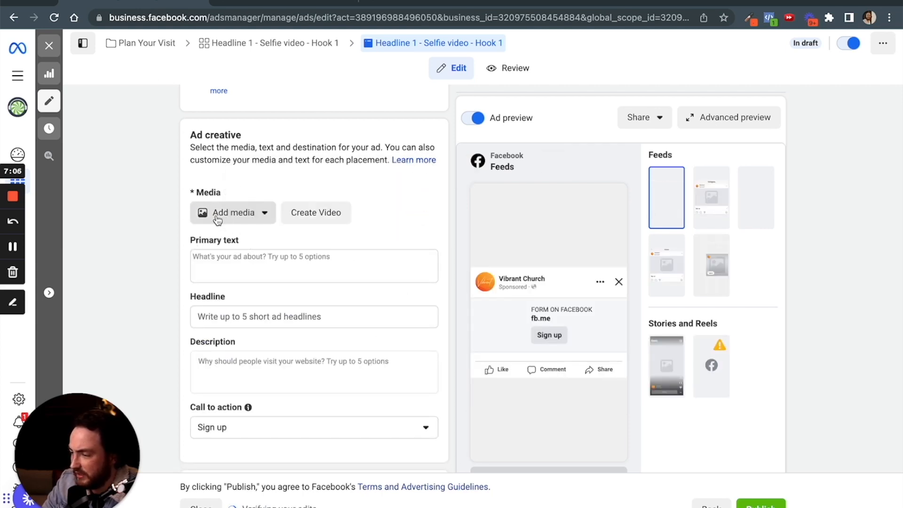
click(221, 213)
click(229, 271)
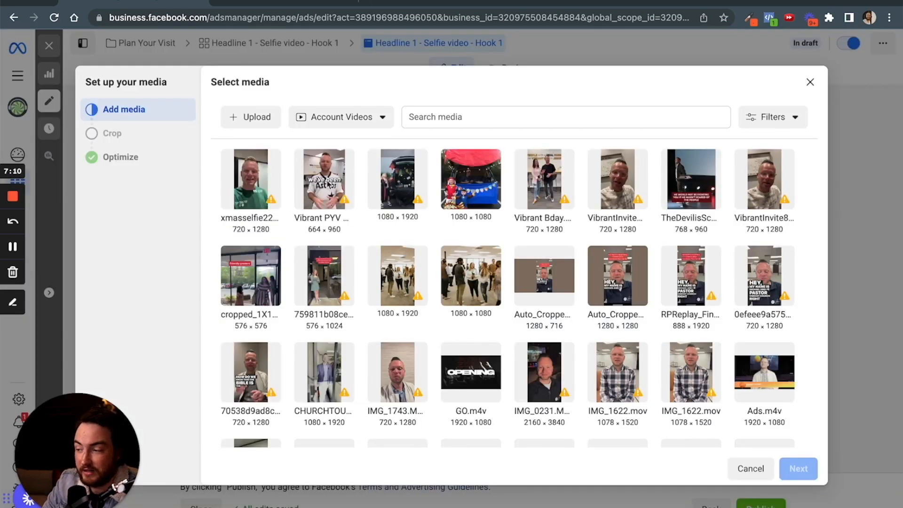
click(323, 168)
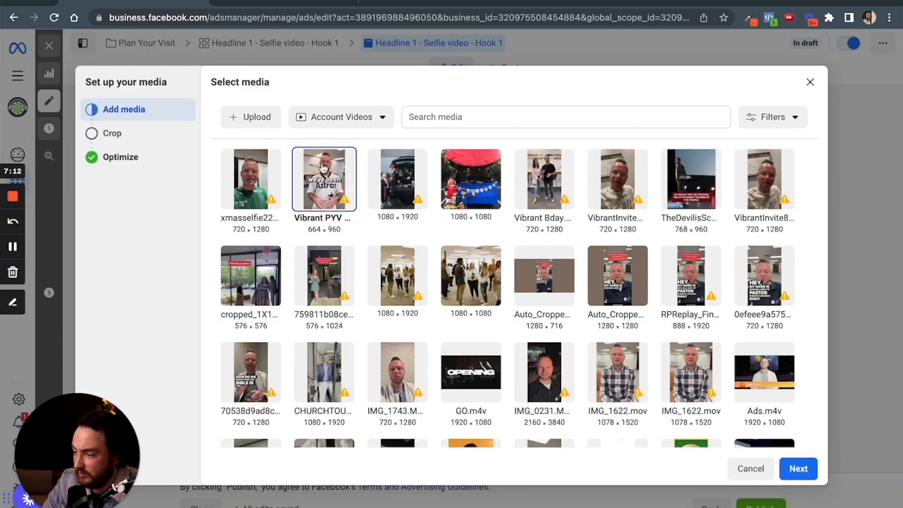
click(258, 124)
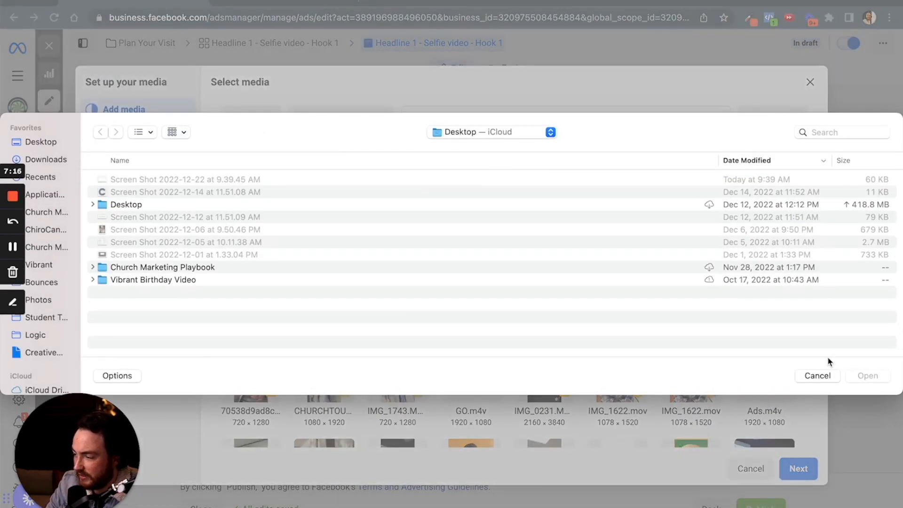
click(821, 375)
click(799, 468)
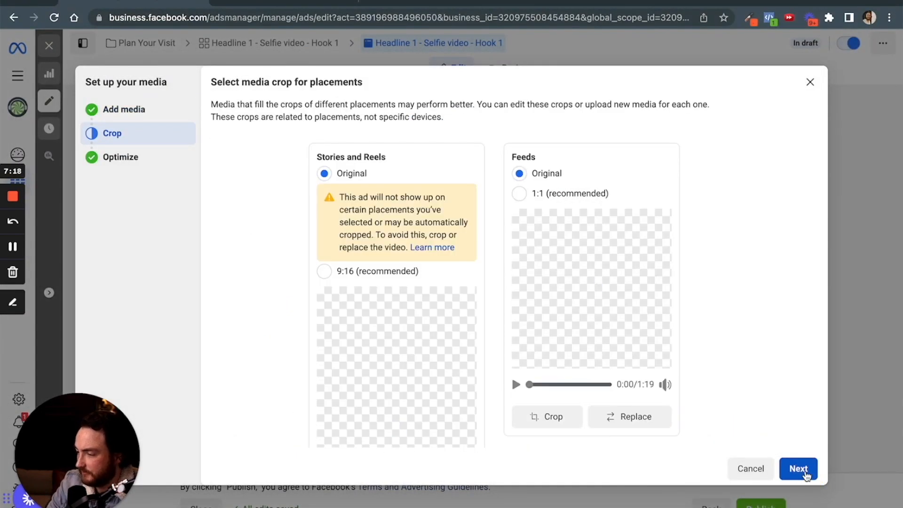
click(799, 468)
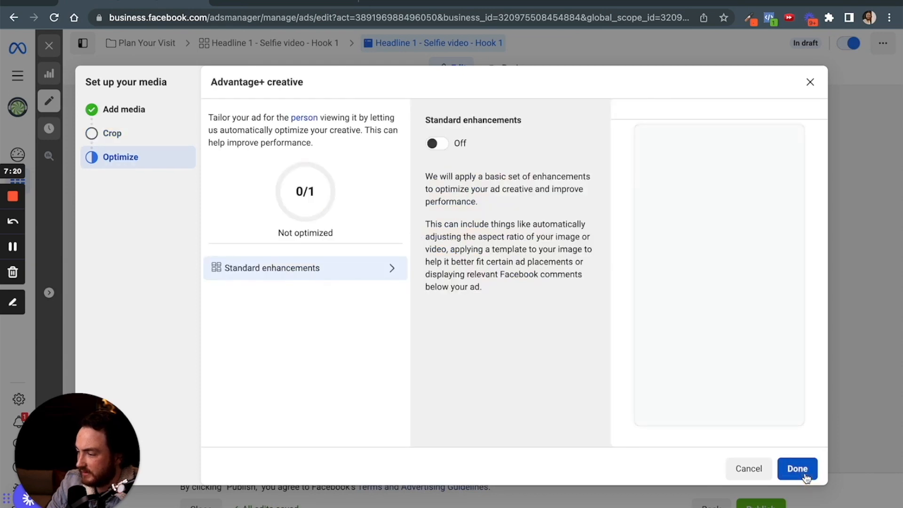
click(804, 473)
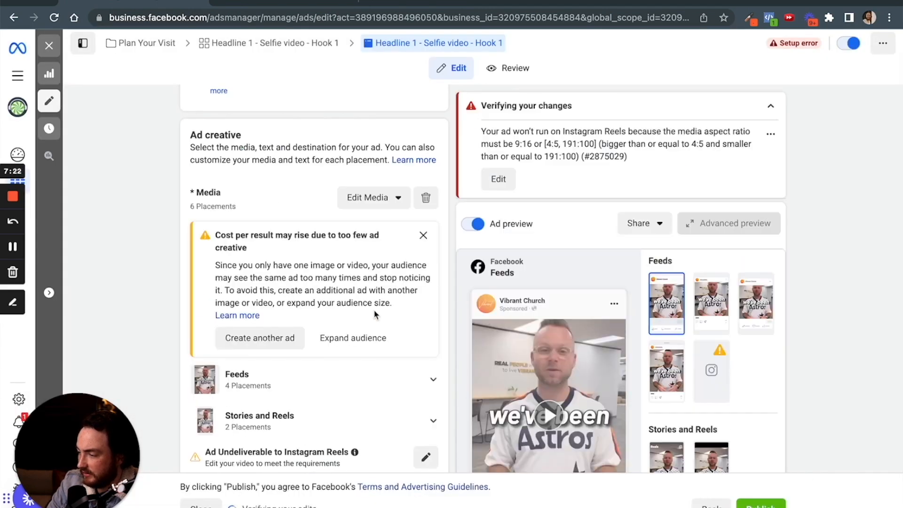
Read the ad creative warnings and dismiss the one about cost per result rising due to too few ad creative.
scroll(361, 281, down, 3)
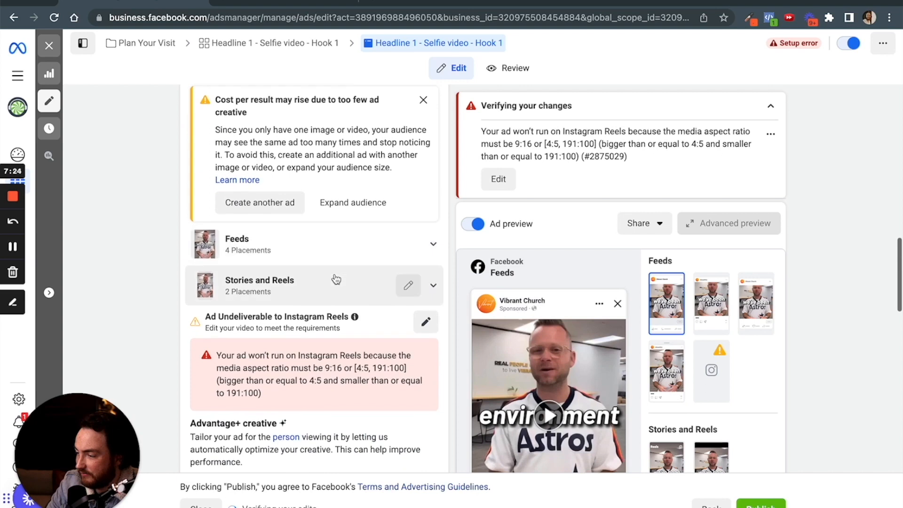
drag(251, 125, 326, 159)
scroll(335, 165, down, 1)
scroll(335, 164, up, 2)
click(423, 151)
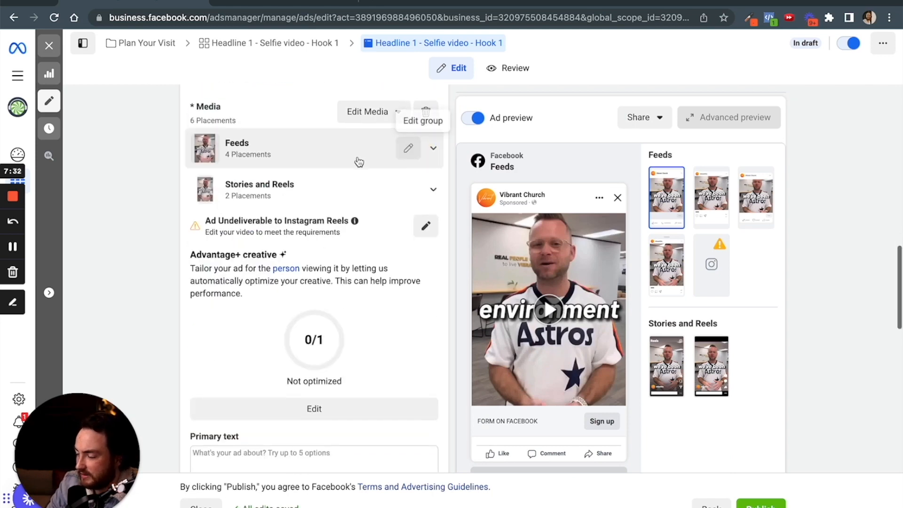
Switch to the "Ad Format" document in Google Docs and skim its headlines, ad texts and form text.
scroll(358, 160, down, 3)
scroll(358, 161, down, 4)
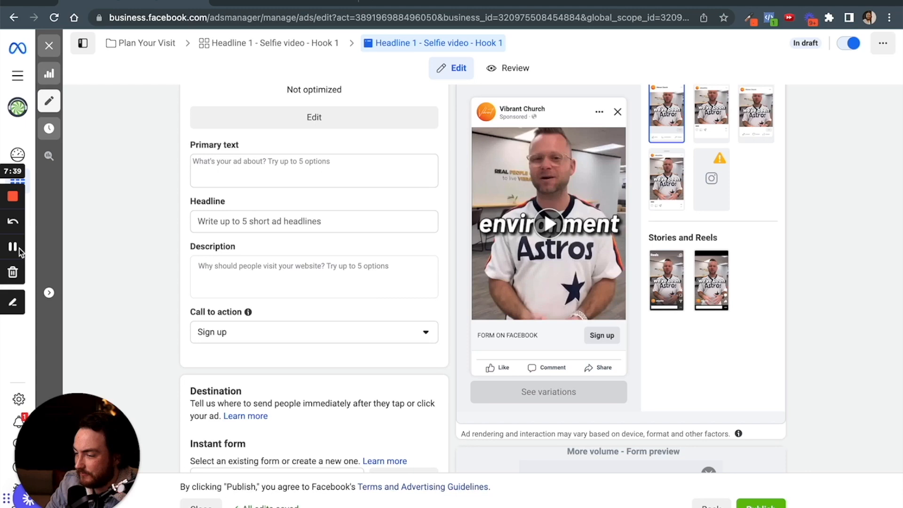
click(13, 247)
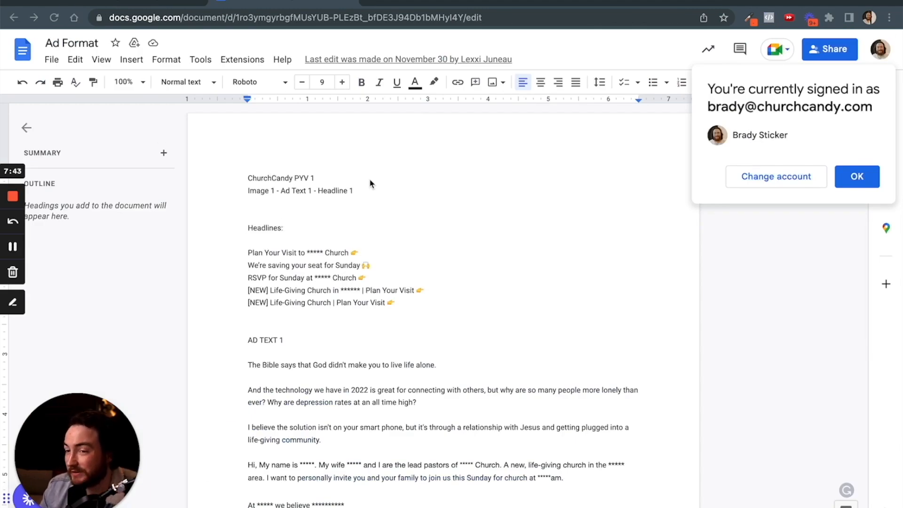
scroll(369, 183, down, 3)
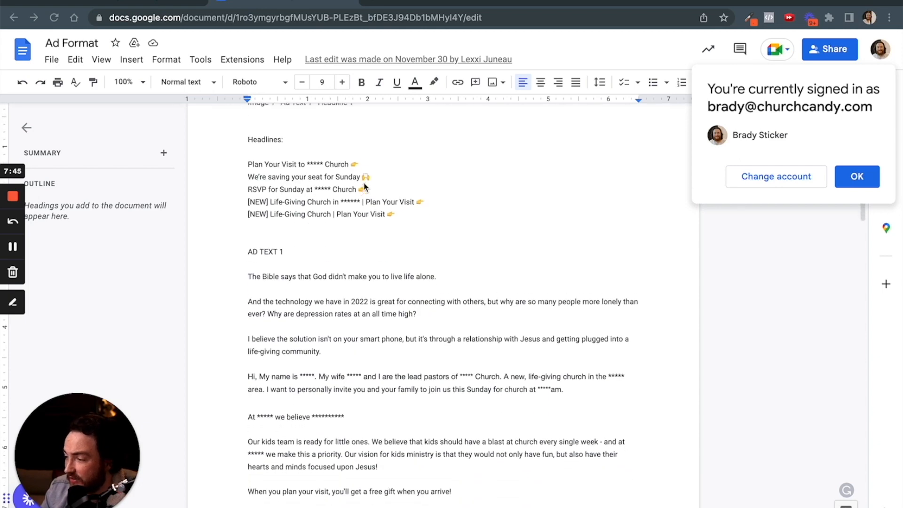
scroll(365, 186, down, 8)
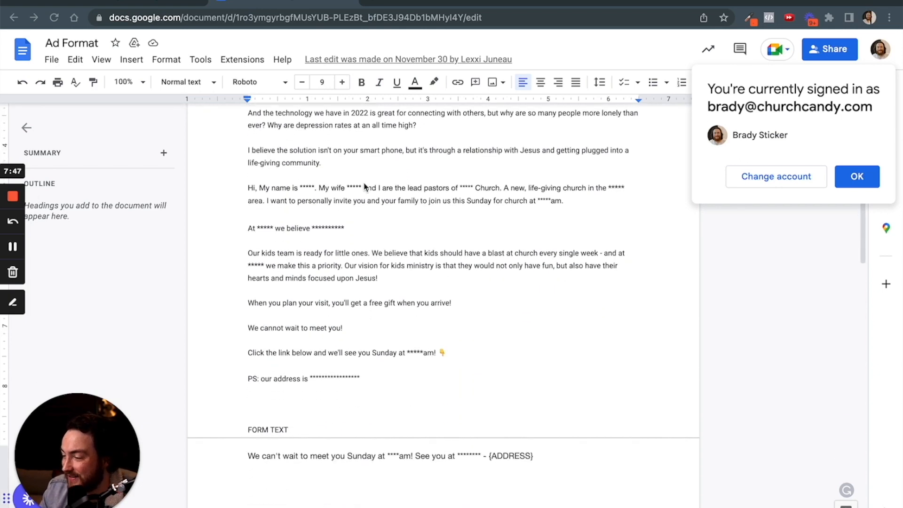
scroll(365, 186, down, 12)
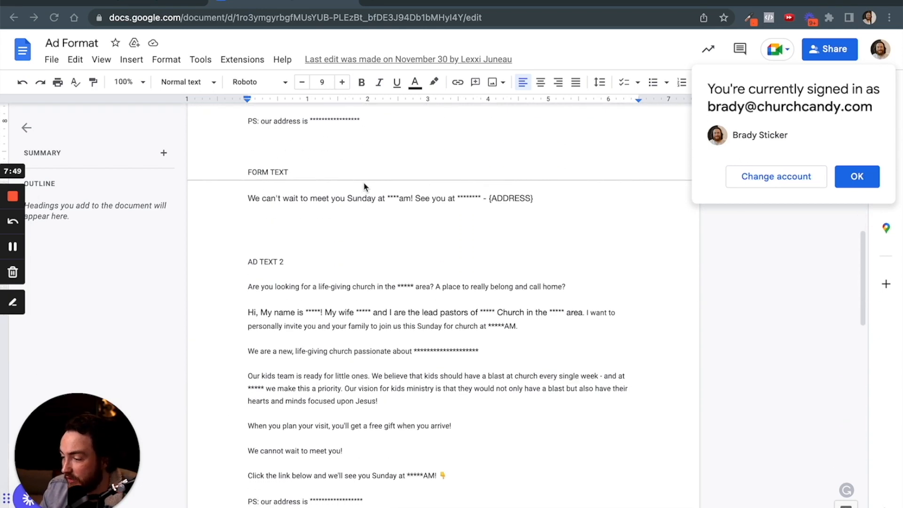
scroll(365, 186, up, 1)
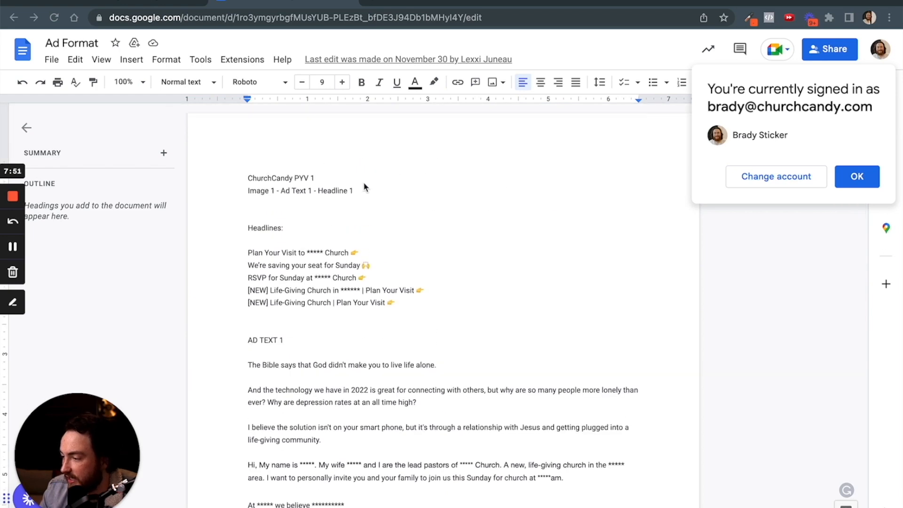
Examine the headline options and the asterisk placeholders in the Plan Your Visit, RSVP and Life-Giving Church lines.
drag(246, 254, 340, 250)
click(285, 252)
double_click(310, 253)
double_click(323, 277)
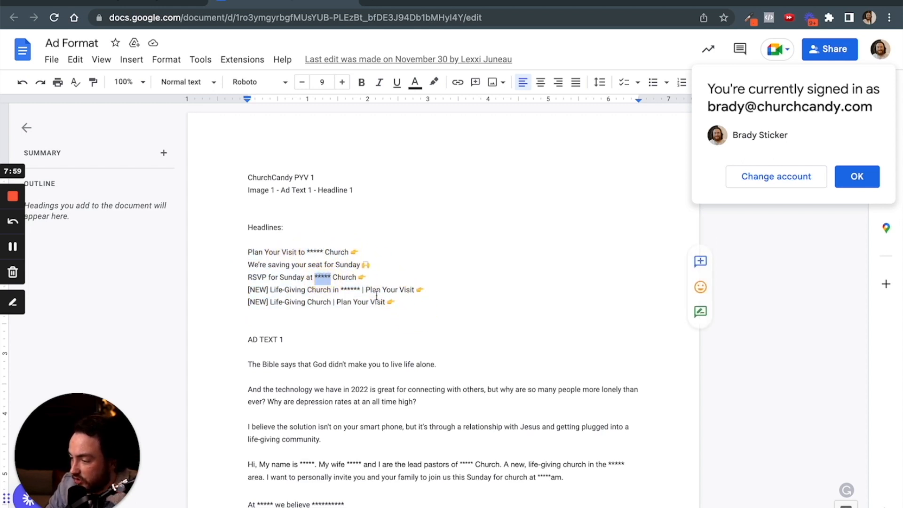
double_click(348, 289)
Review the full wording of Ad Text 1 and Ad Text 2 and the numbered list of hooks in the document.
scroll(345, 289, down, 4)
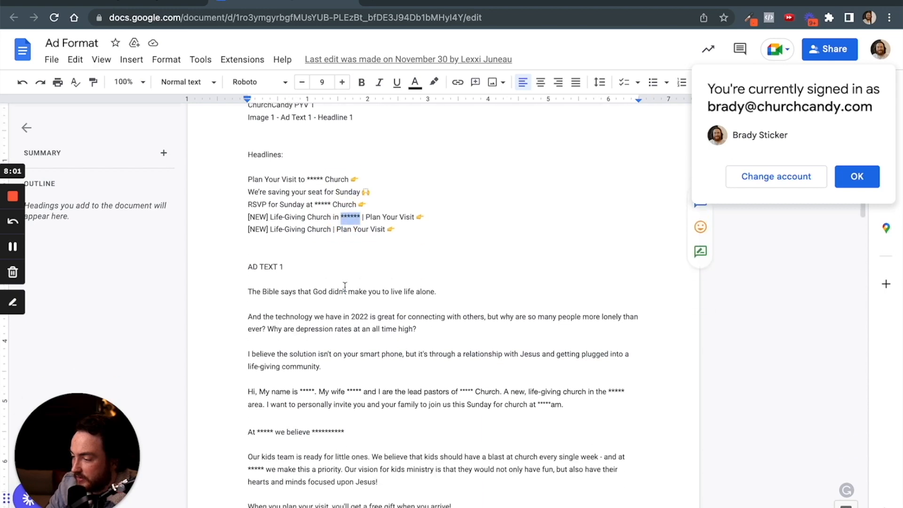
scroll(345, 287, up, 1)
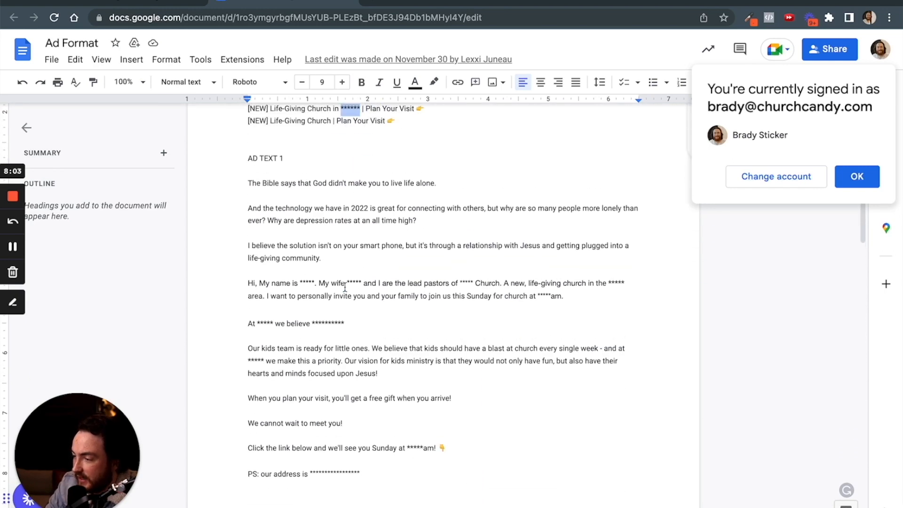
drag(248, 182, 444, 477)
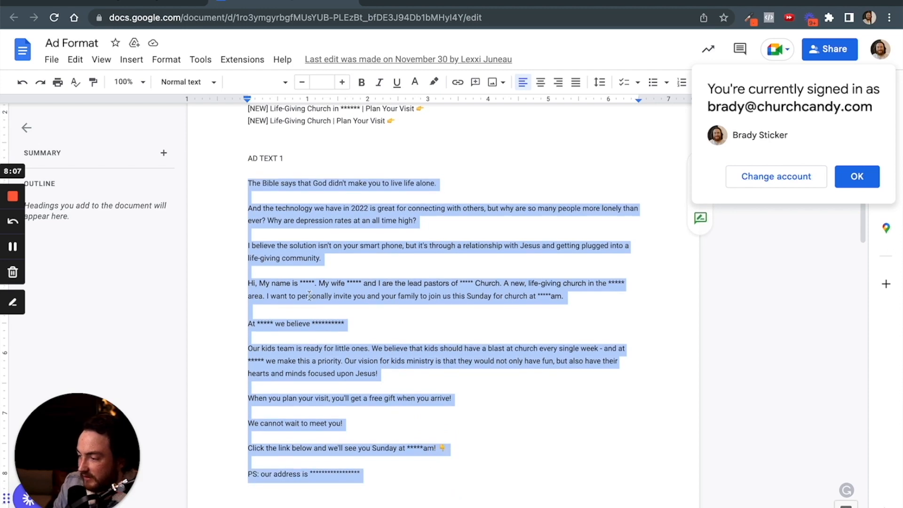
scroll(347, 303, down, 9)
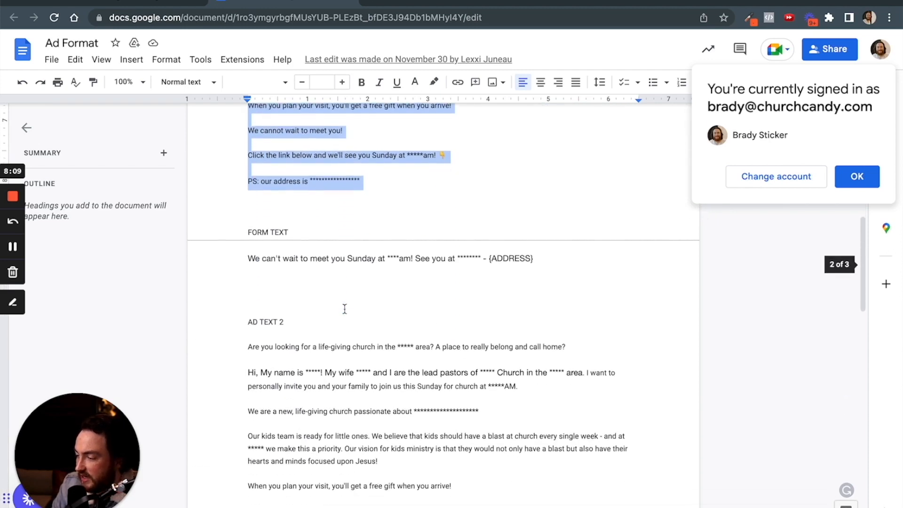
click(345, 309)
drag(246, 221, 375, 431)
scroll(358, 414, down, 2)
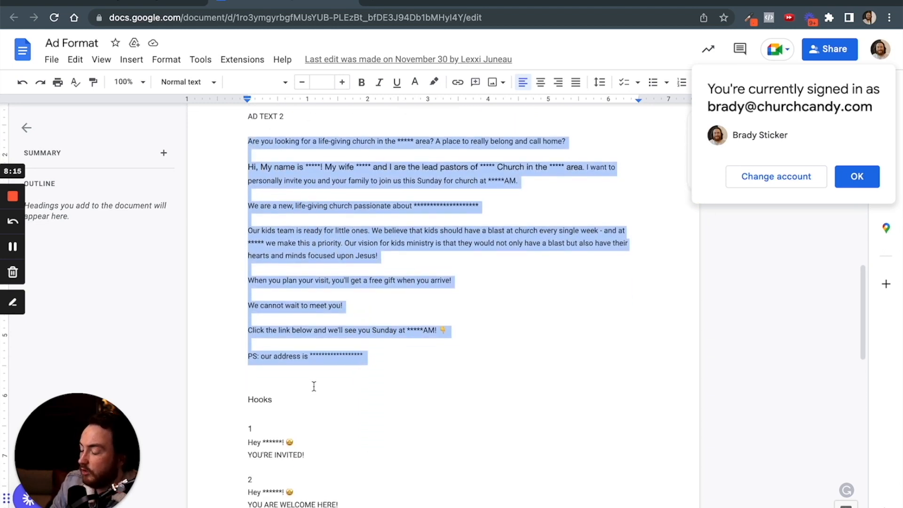
scroll(314, 386, down, 4)
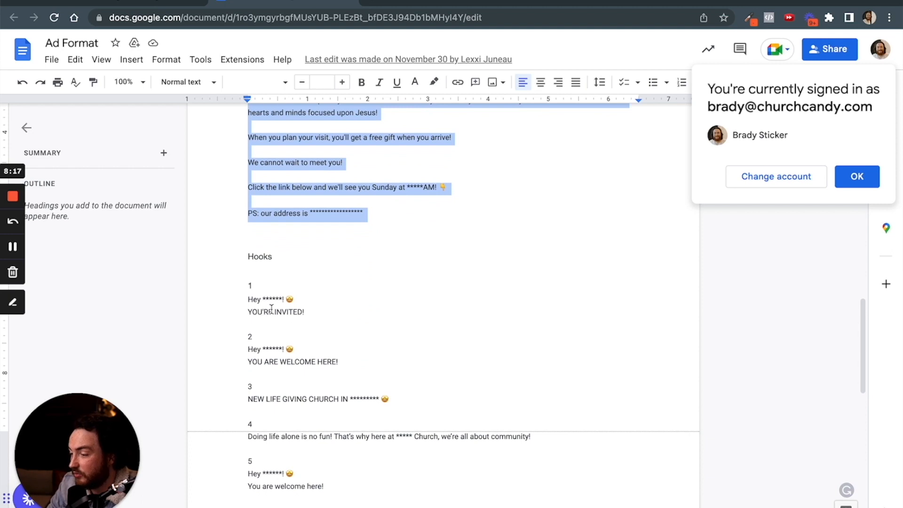
scroll(246, 293, down, 7)
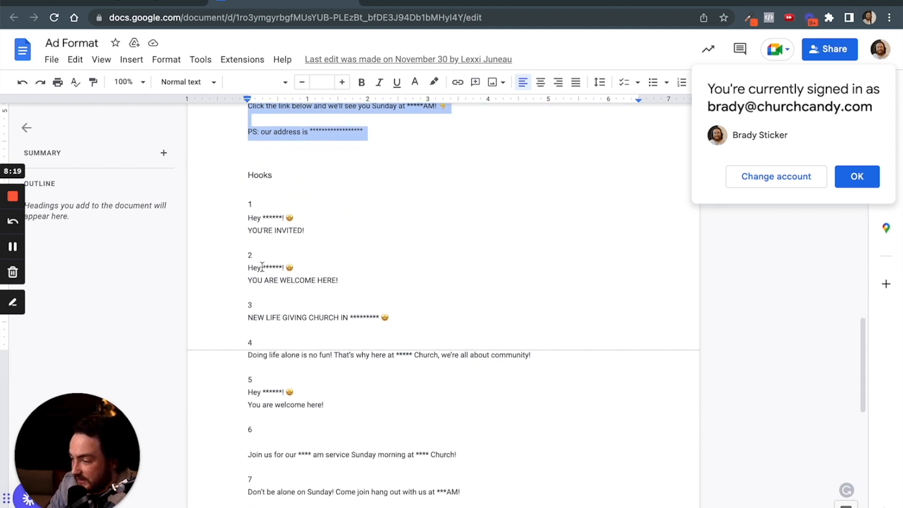
scroll(262, 267, up, 15)
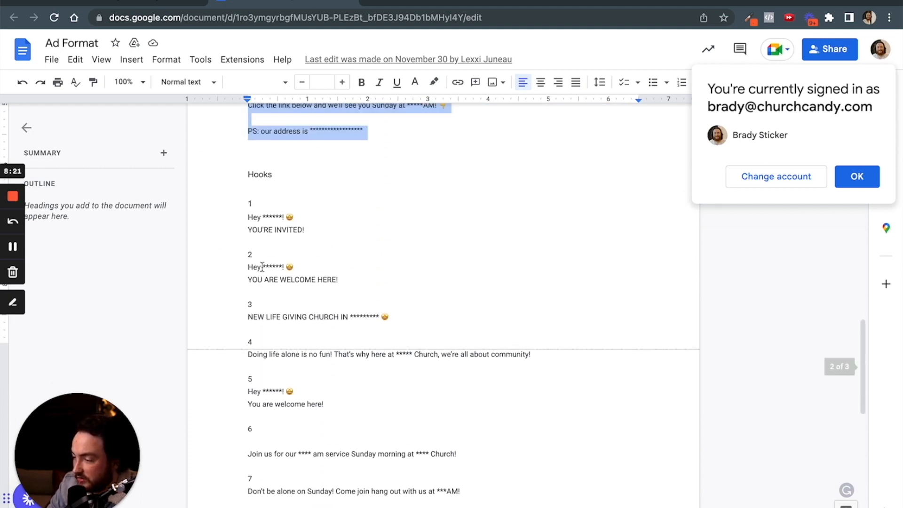
scroll(262, 267, up, 7)
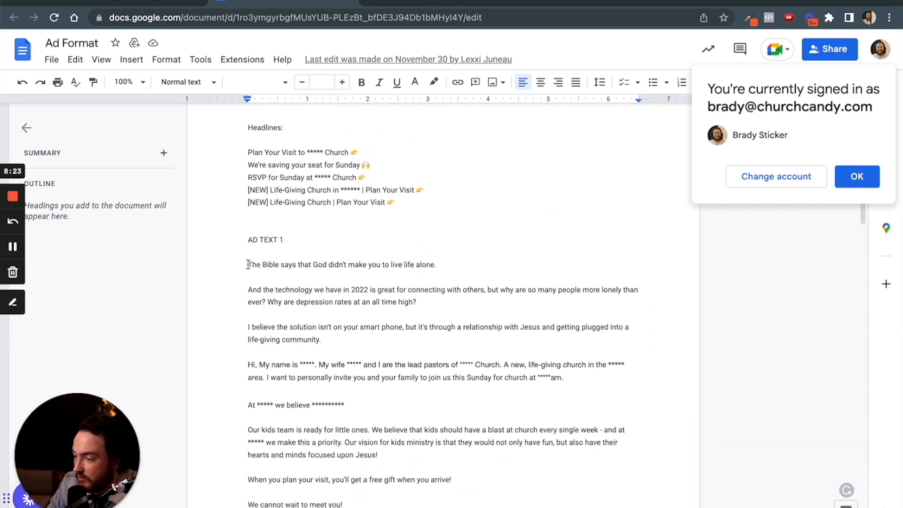
Copy all of Ad Text 1 from the document and paste it into the ad's Primary text in Ads Manager.
drag(248, 264, 392, 481)
key(super+c)
right_click(352, 466)
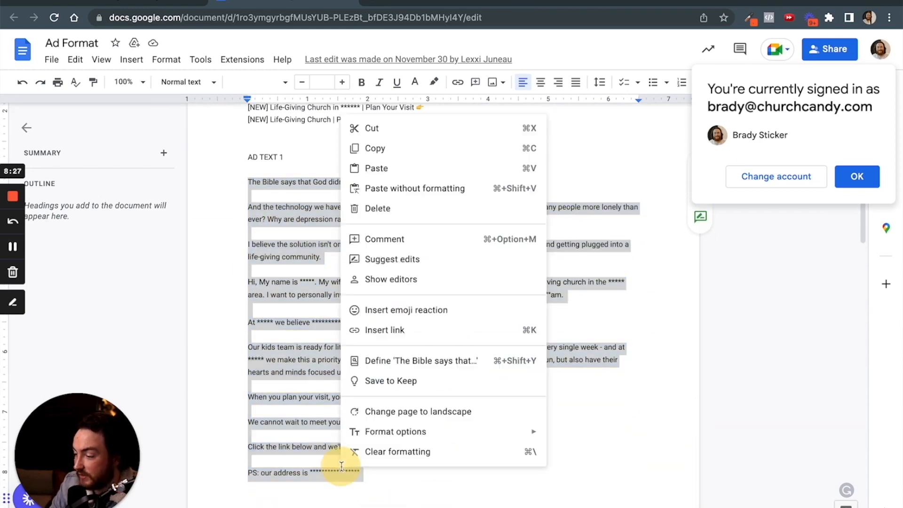
click(373, 148)
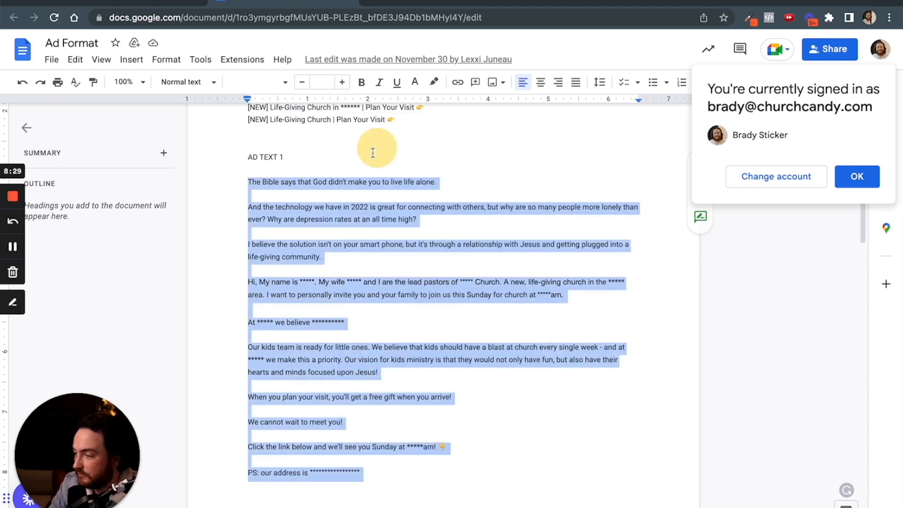
click(133, 4)
click(231, 166)
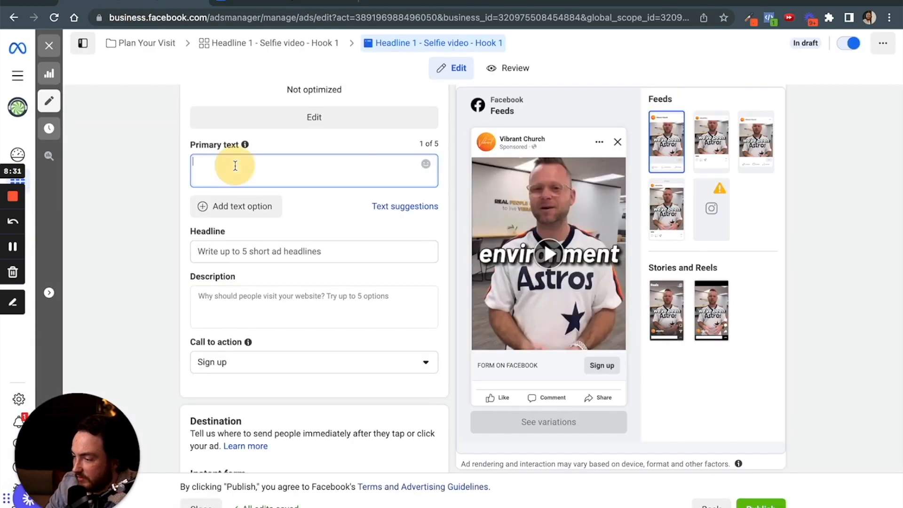
right_click(233, 164)
click(280, 255)
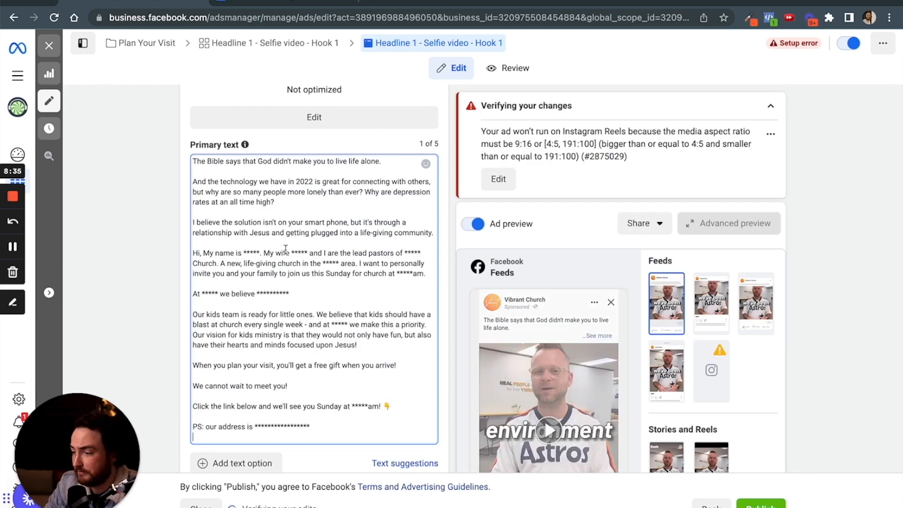
Change the year to 2023 in the second paragraph of the primary text and reread the rest of that paragraph.
drag(203, 161, 317, 182)
click(314, 182)
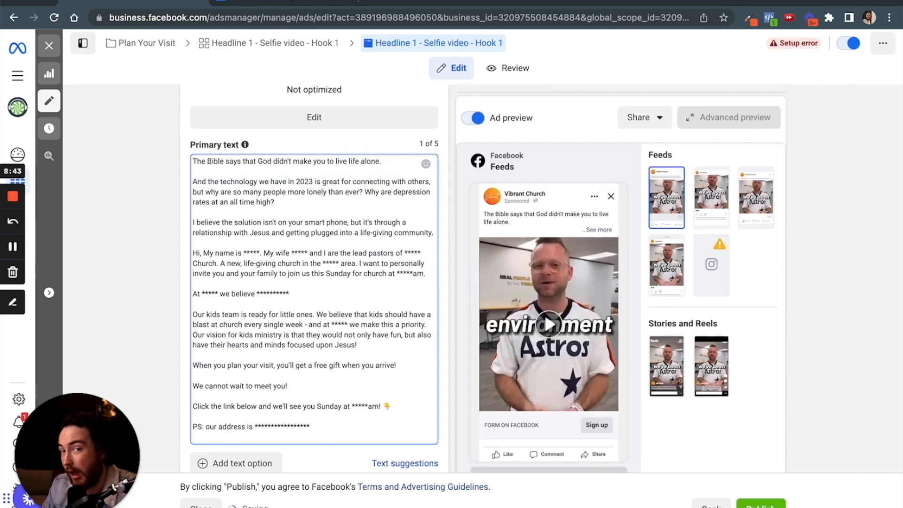
drag(321, 181, 373, 201)
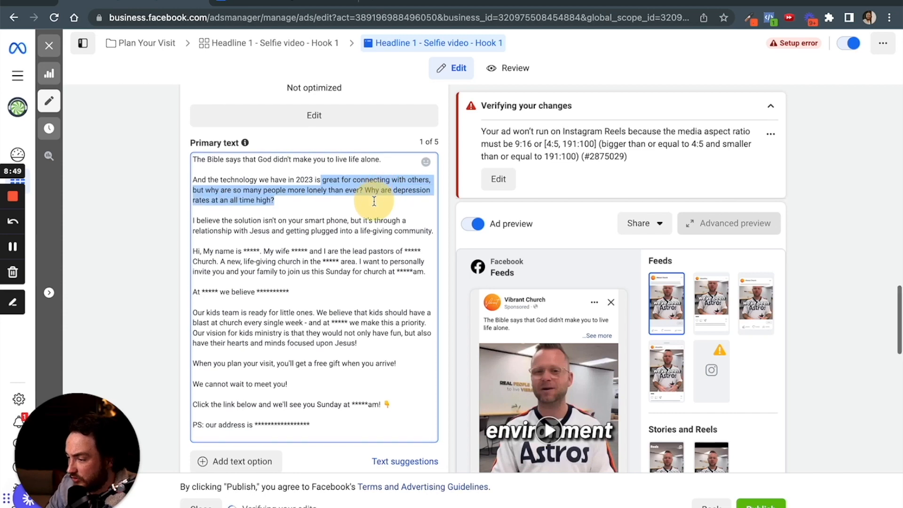
Copy the first headline option, "Plan Your Visit to ***** Church 👉", from the Ad Format document in Google Docs.
click(347, 199)
scroll(271, 159, down, 2)
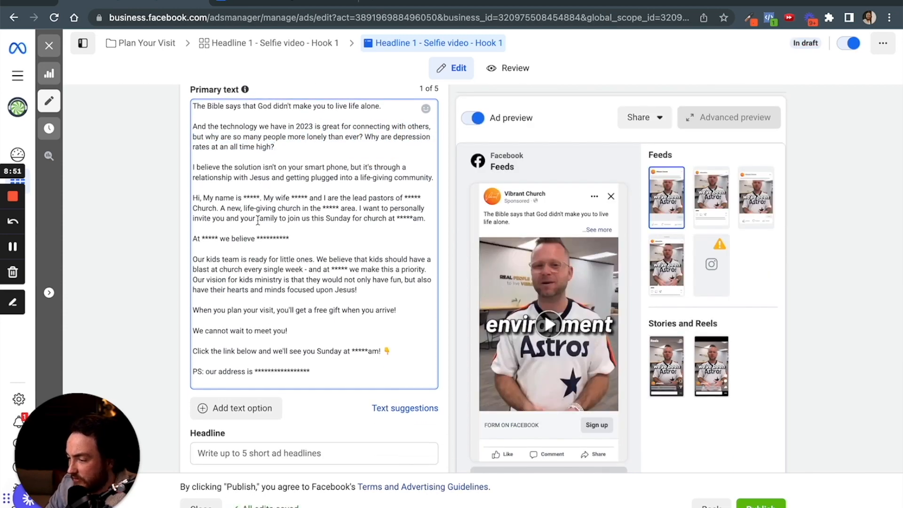
scroll(257, 220, down, 1)
scroll(257, 220, down, 3)
click(262, 237)
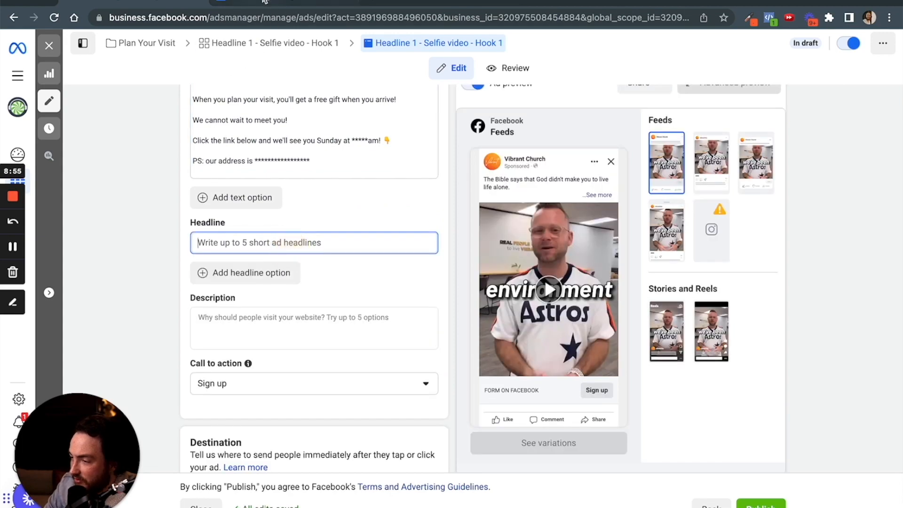
click(263, 2)
scroll(328, 281, down, 15)
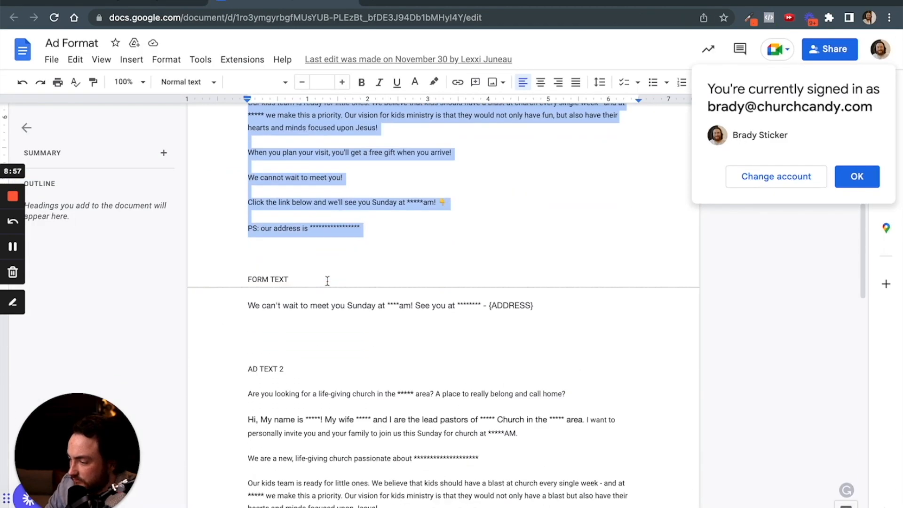
scroll(327, 281, up, 20)
scroll(327, 281, up, 1)
drag(247, 251, 322, 253)
right_click(321, 254)
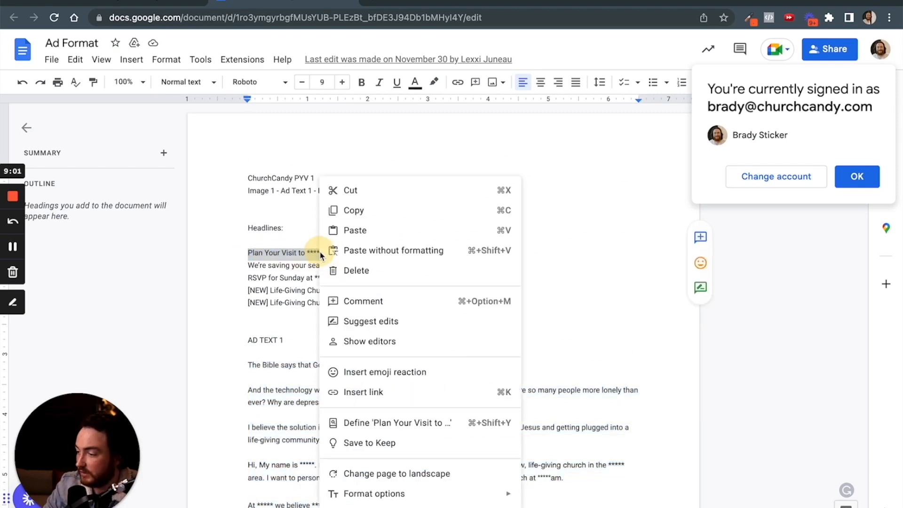
click(371, 211)
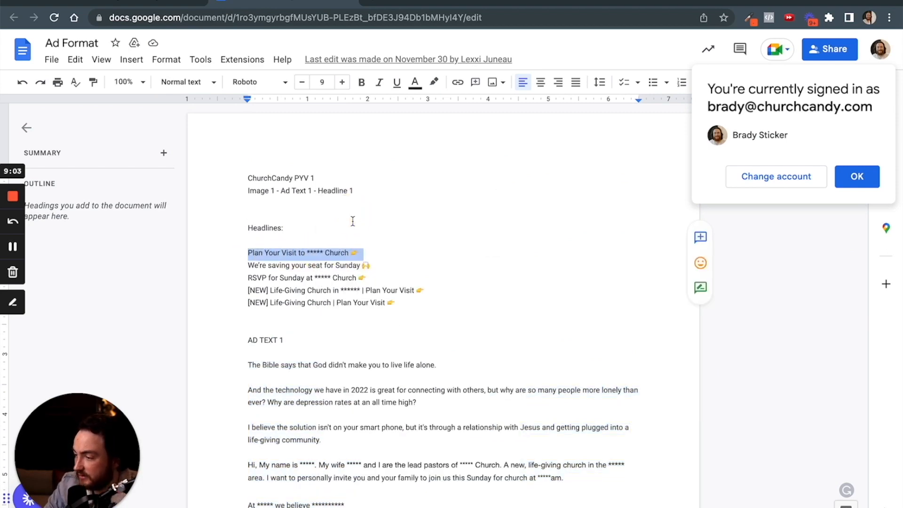
Return to Ads Manager and paste the copied headline into the ad's Headline field.
click(129, 3)
right_click(232, 246)
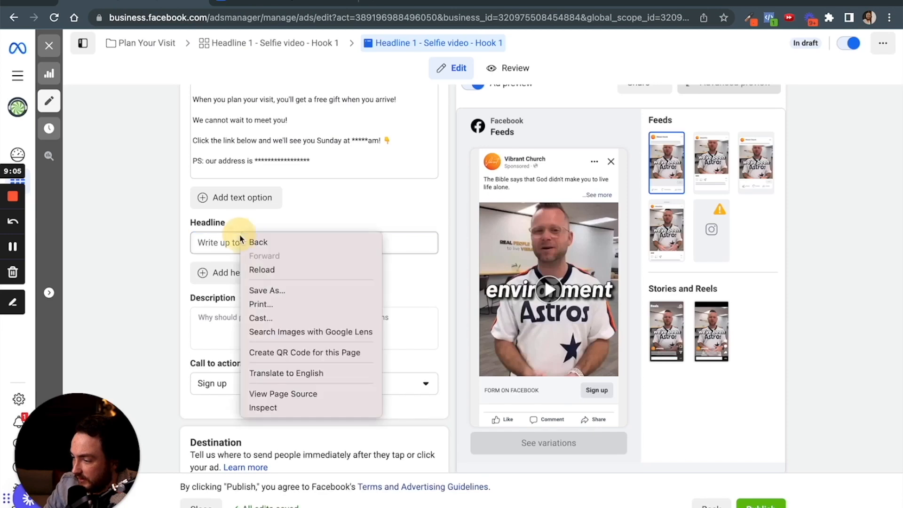
click(232, 245)
right_click(226, 242)
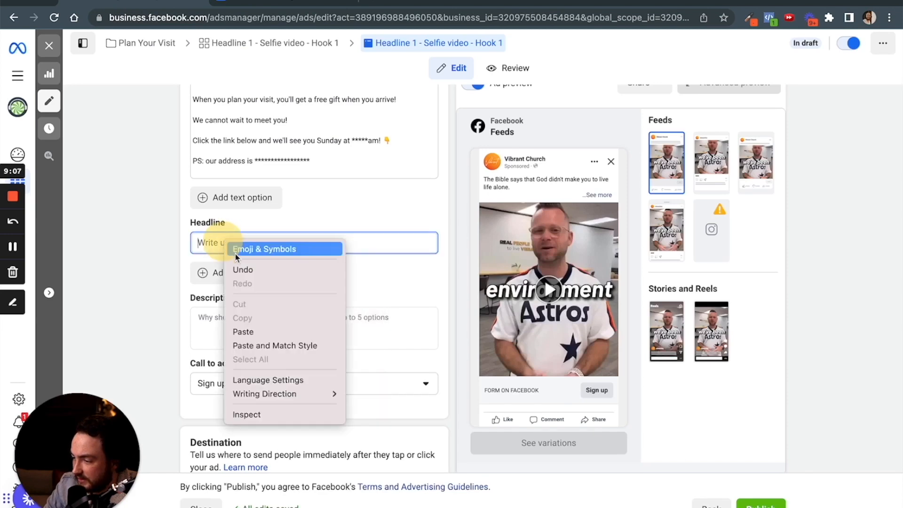
click(261, 330)
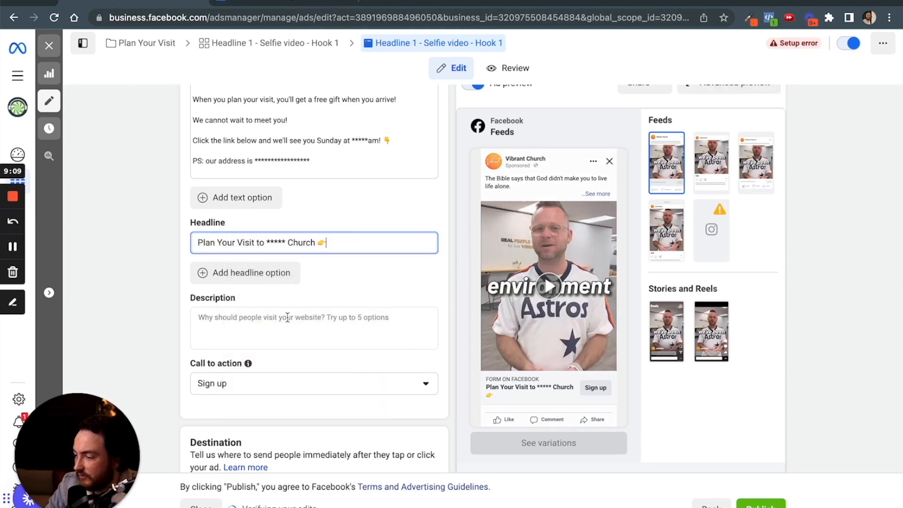
Replace the asterisk placeholder in the headline with "Vibrant".
click(271, 242)
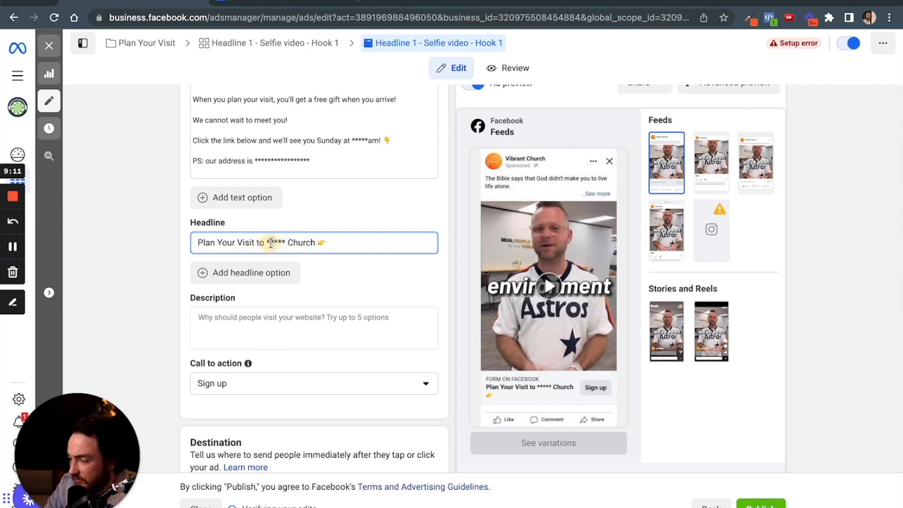
double_click(275, 243)
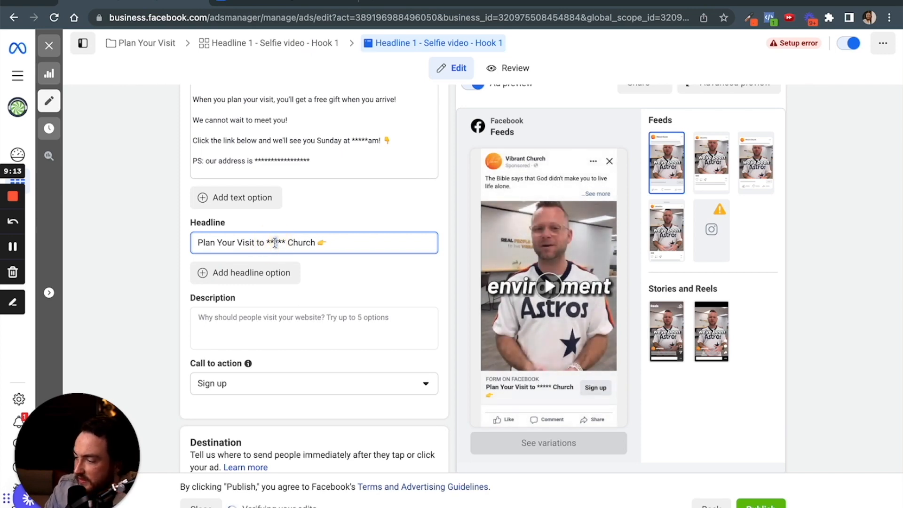
click(335, 224)
scroll(342, 228, up, 2)
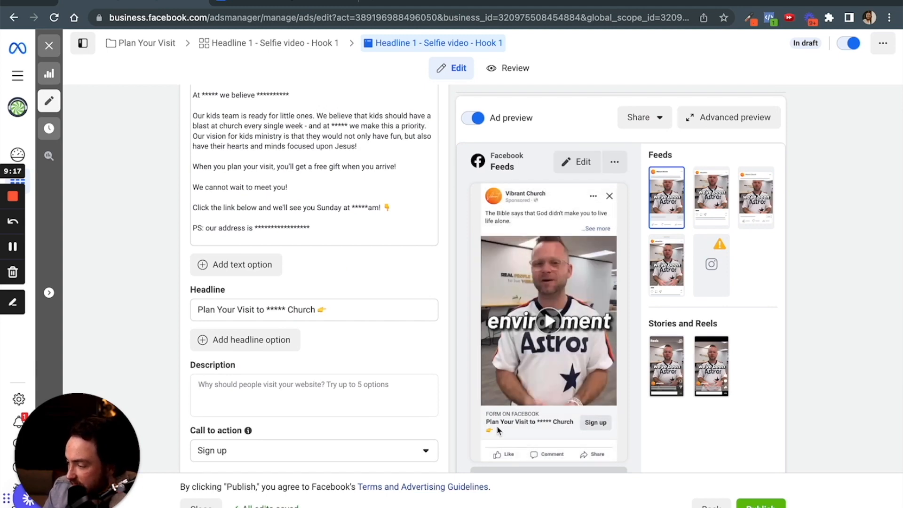
double_click(274, 308)
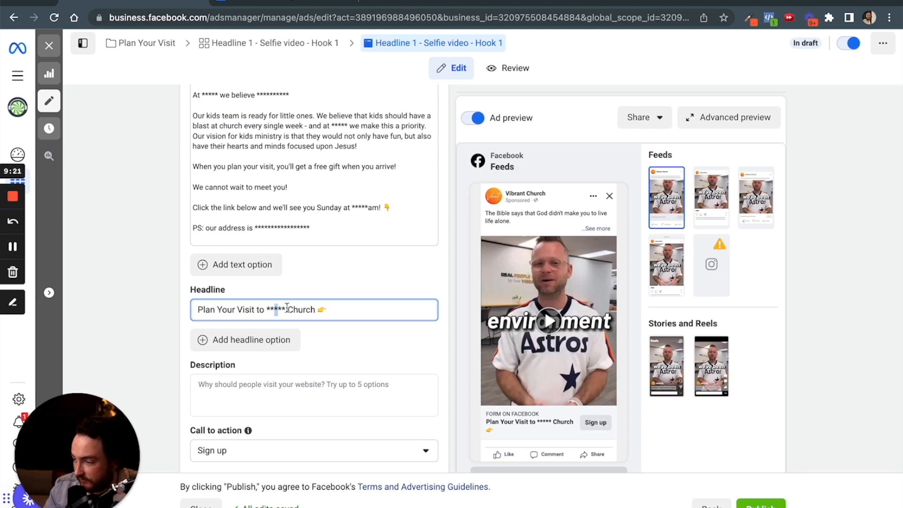
drag(287, 308, 260, 308)
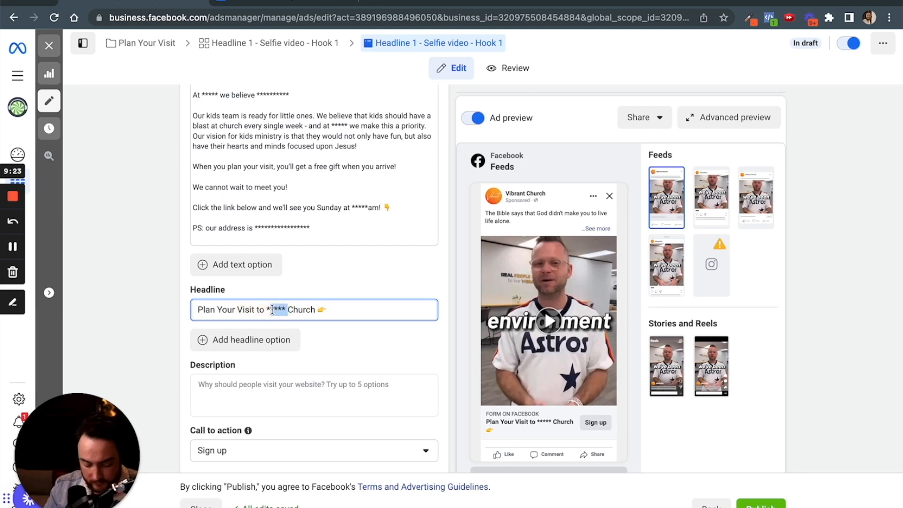
text(Vibrant)
scroll(329, 269, down, 2)
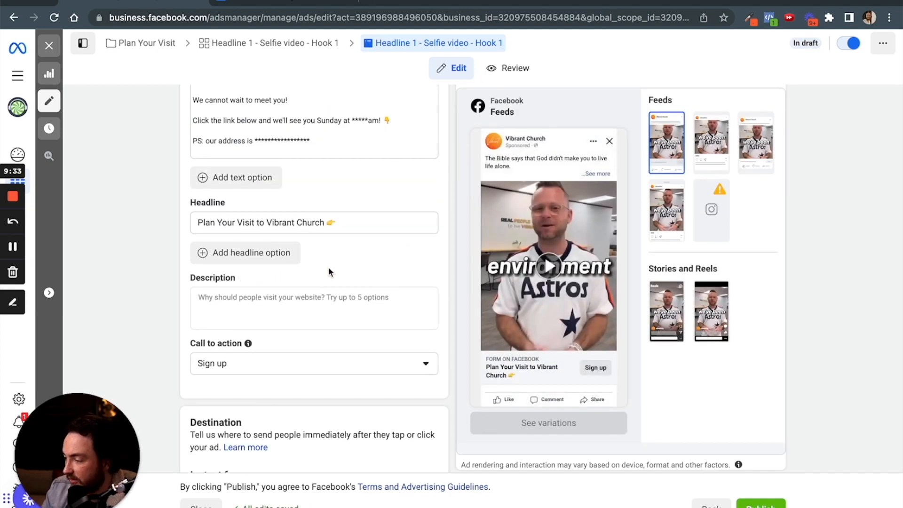
Set the ad's call to action to Learn more and remove the pointing-hand emoji from the headline.
click(341, 371)
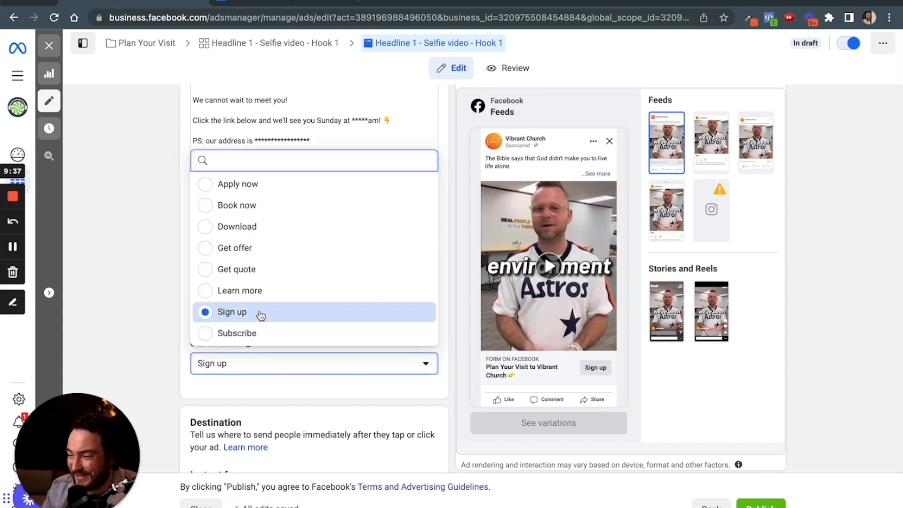
click(238, 290)
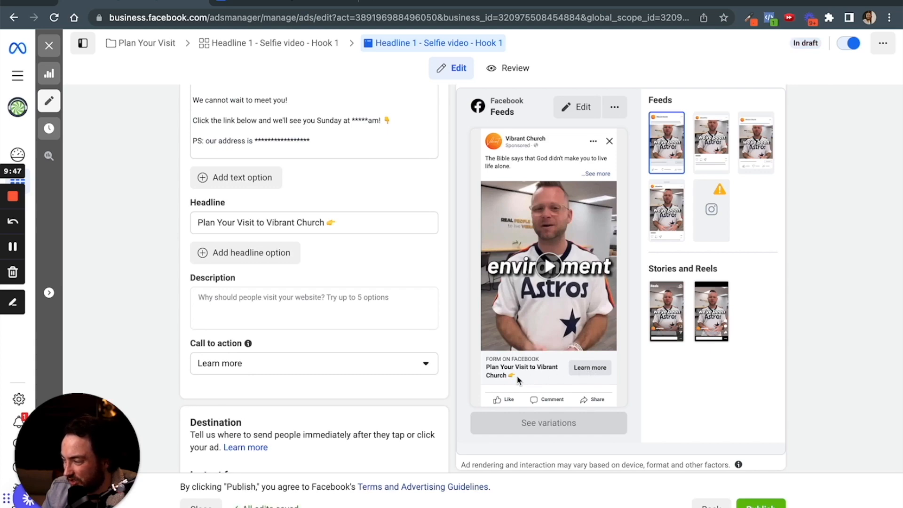
click(330, 222)
key(BackSpace)
click(327, 203)
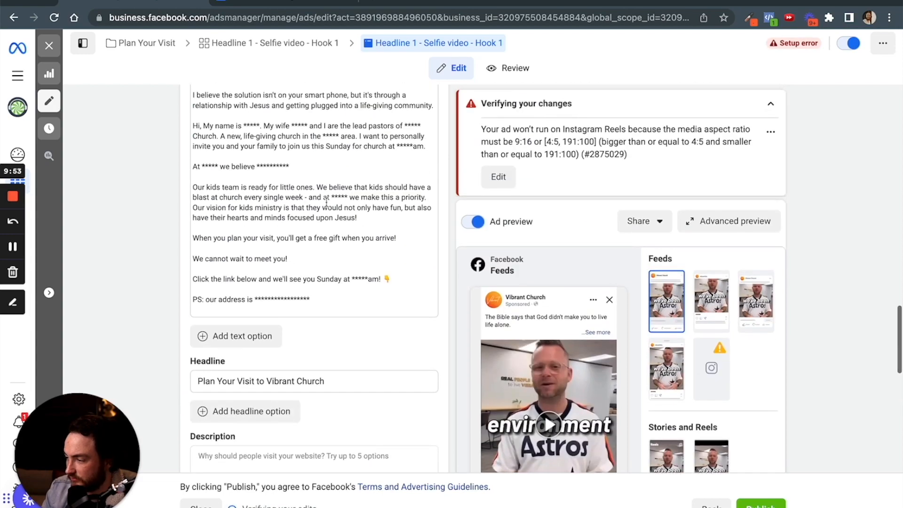
Create a new instant form as the ad's destination and set its sharing to Open.
scroll(326, 202, down, 3)
scroll(327, 202, up, 7)
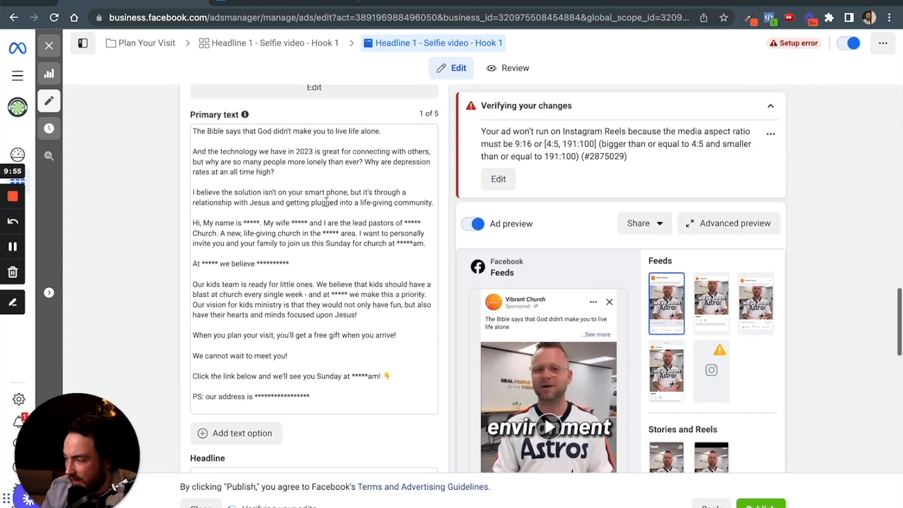
scroll(534, 163, up, 5)
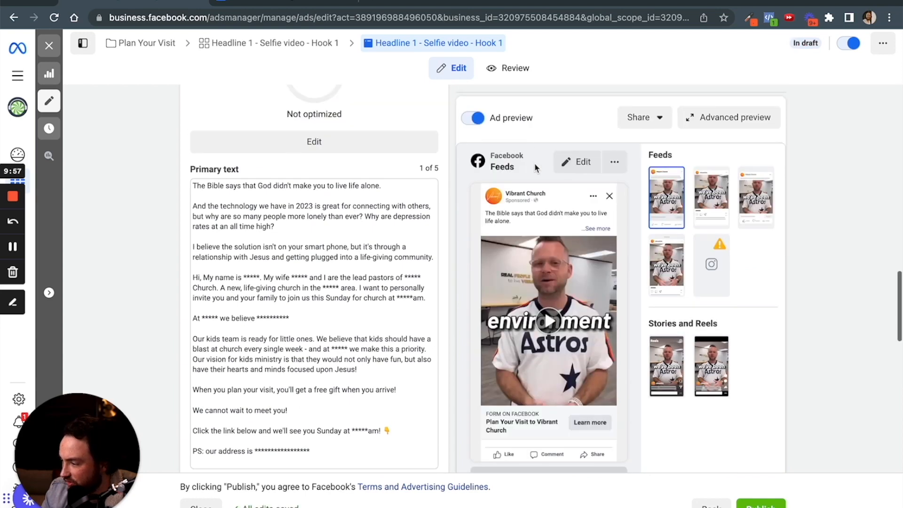
scroll(380, 299, down, 2)
scroll(380, 301, down, 8)
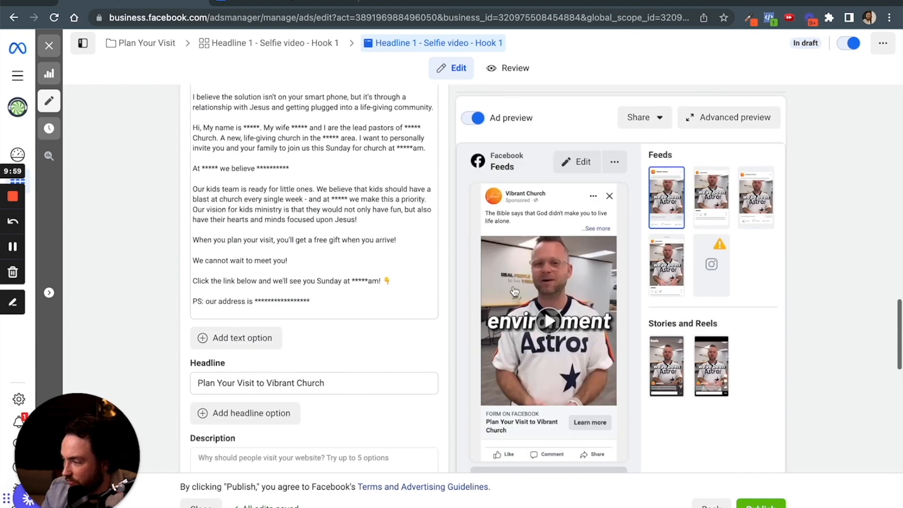
scroll(370, 313, down, 6)
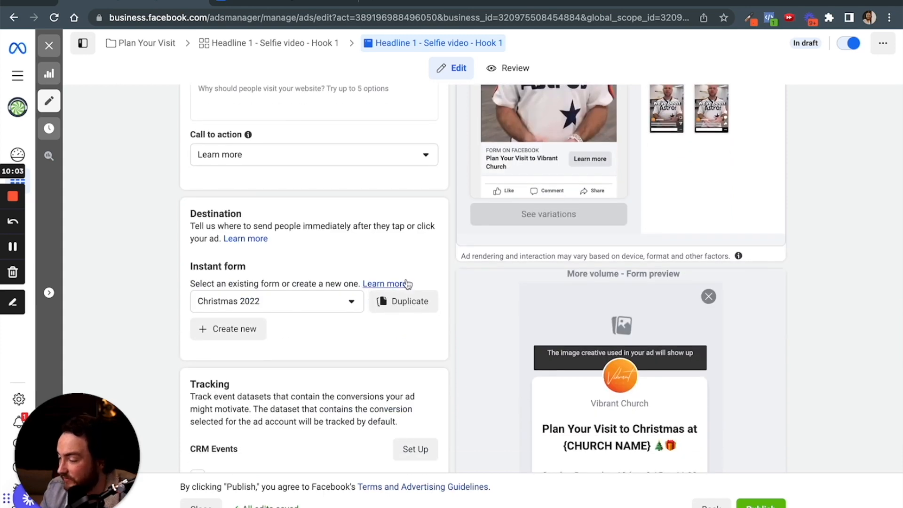
drag(192, 210, 299, 337)
click(298, 336)
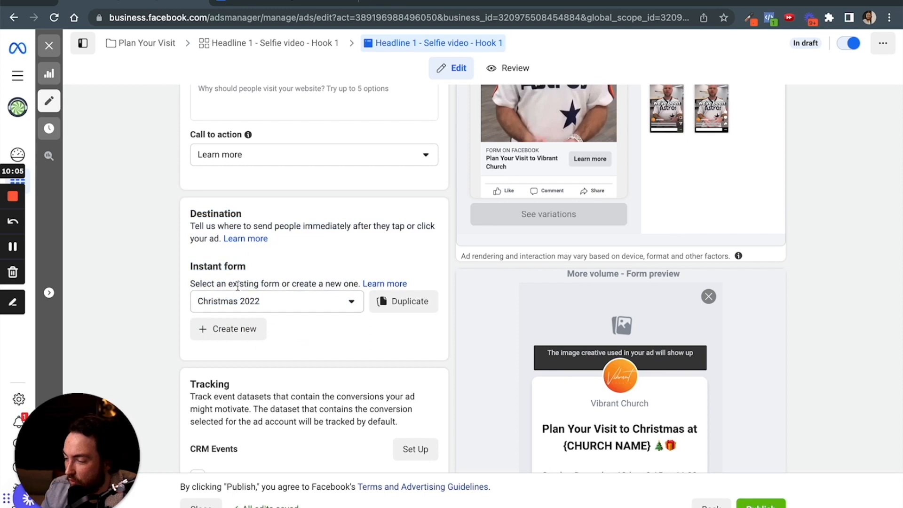
click(233, 332)
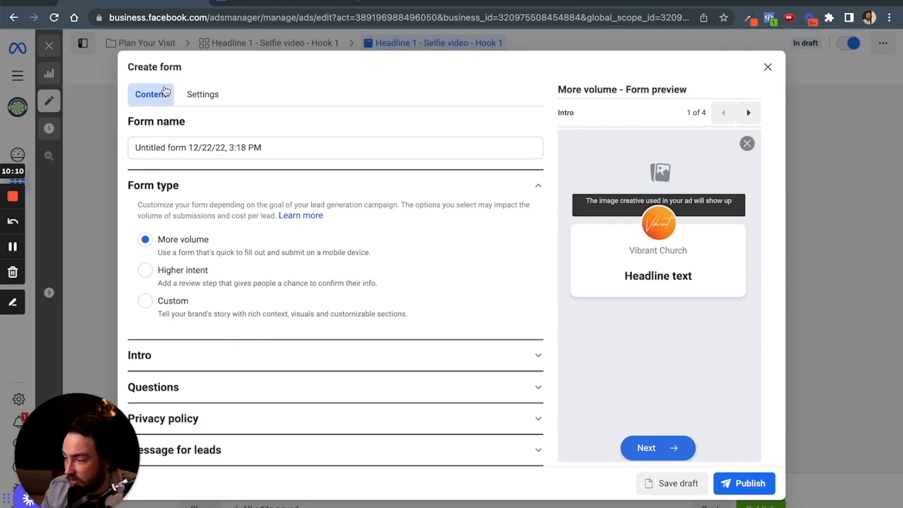
click(202, 96)
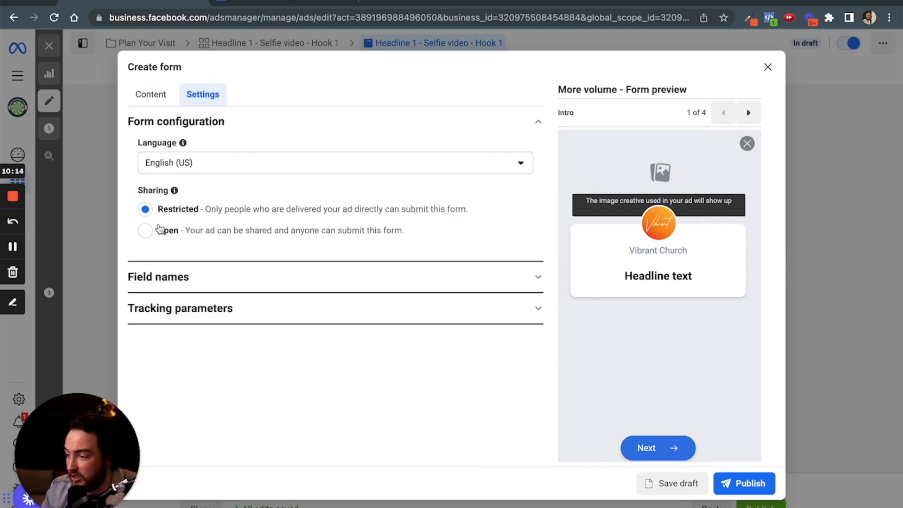
click(147, 232)
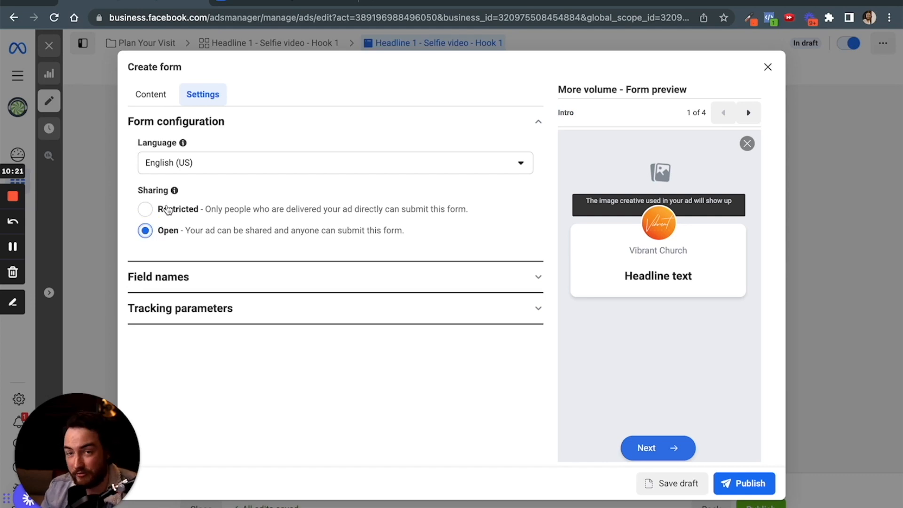
Name the form "PYV - 12/22/22" and choose the Higher intent form type.
click(155, 98)
triple_click(179, 148)
text(PYV - 12/22/22)
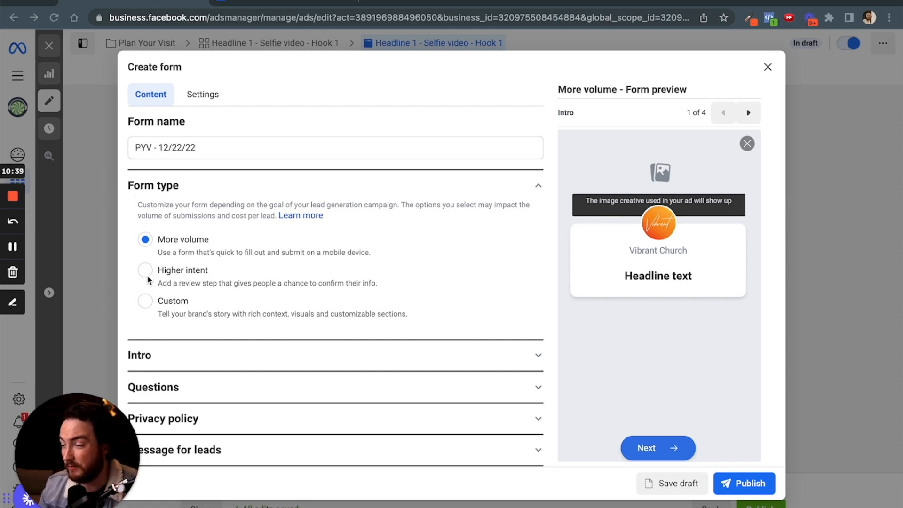
click(148, 276)
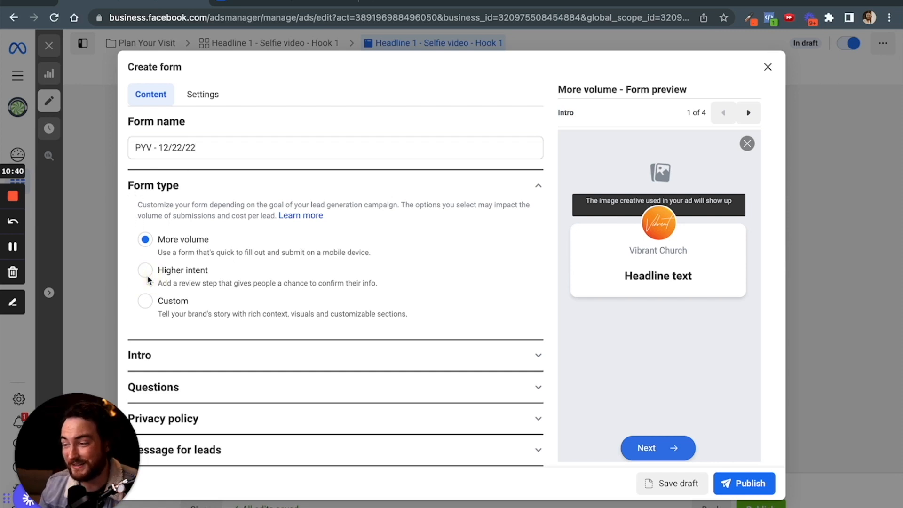
click(148, 277)
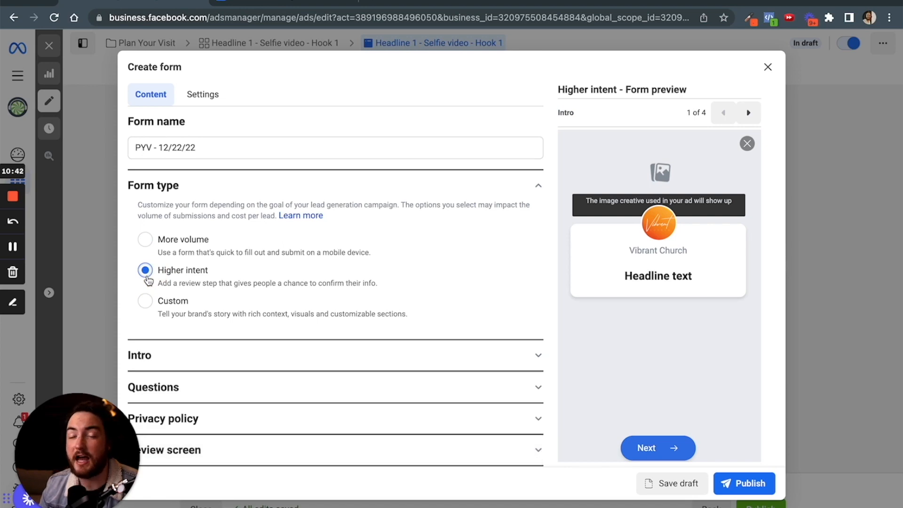
scroll(155, 273, down, 1)
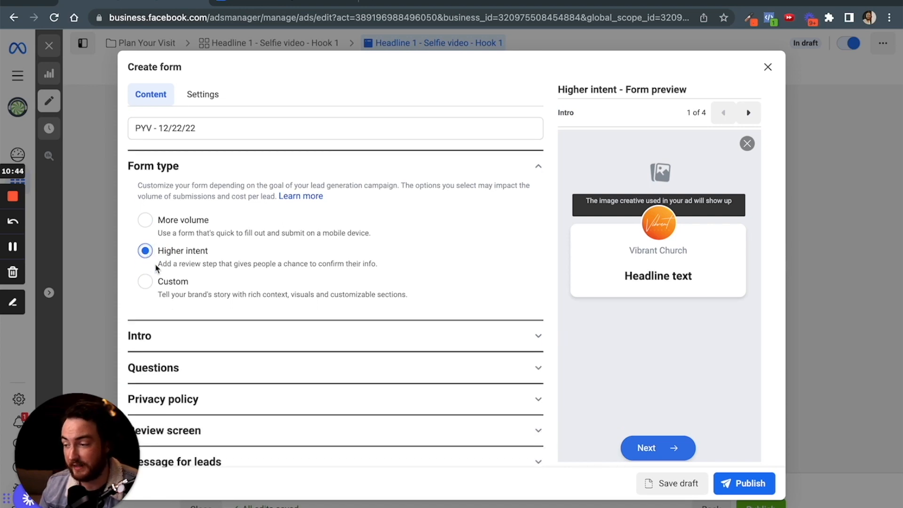
Set the form intro's background image to use the image from the ad.
click(178, 336)
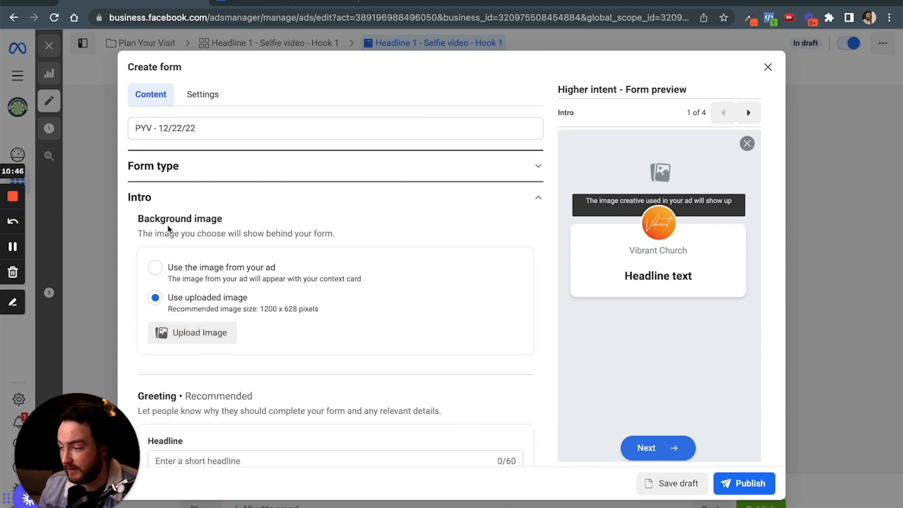
scroll(155, 212, down, 2)
click(157, 179)
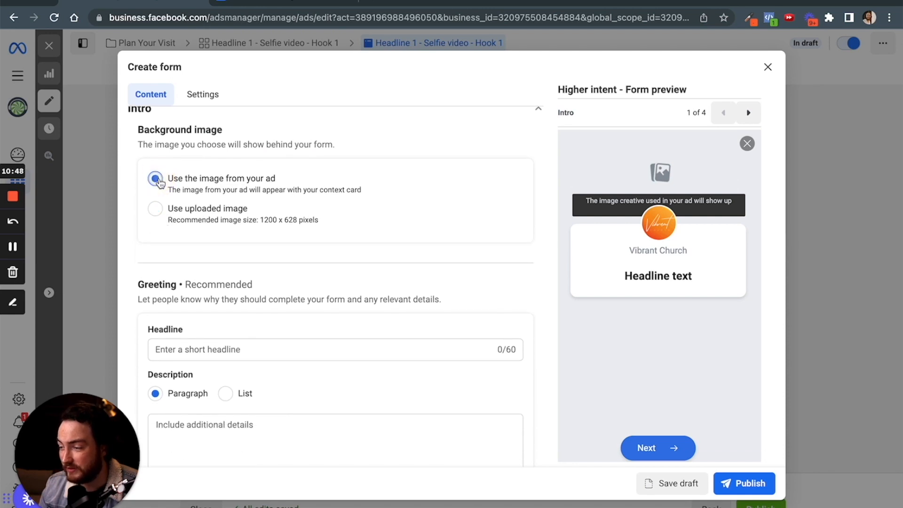
click(155, 209)
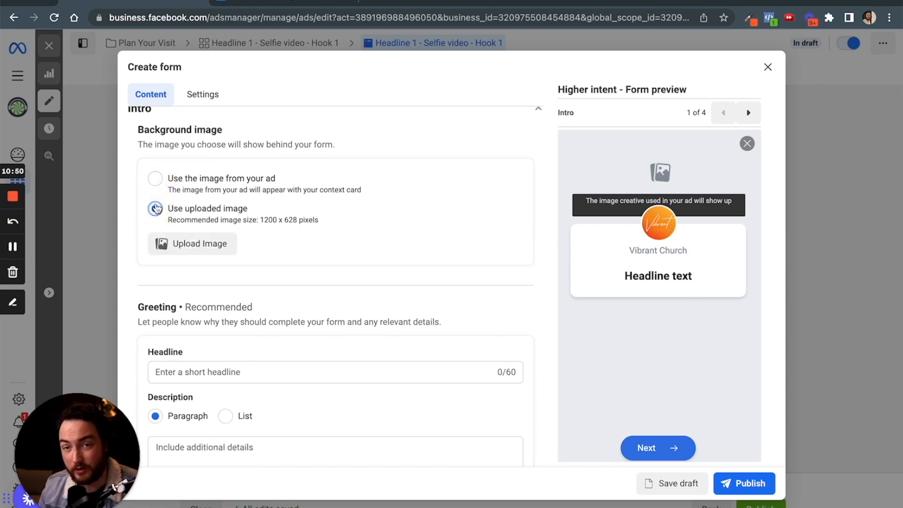
click(155, 179)
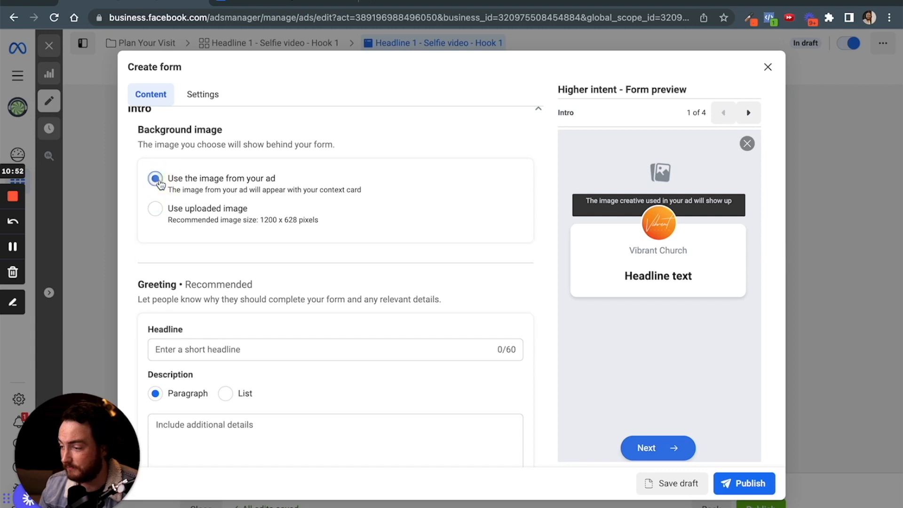
Copy the FORM TEXT paragraphs, from "Hi, My name is" to "Click the link below", from the Google Docs document.
scroll(195, 332, down, 2)
click(249, 2)
scroll(244, 125, down, 3)
scroll(244, 125, down, 9)
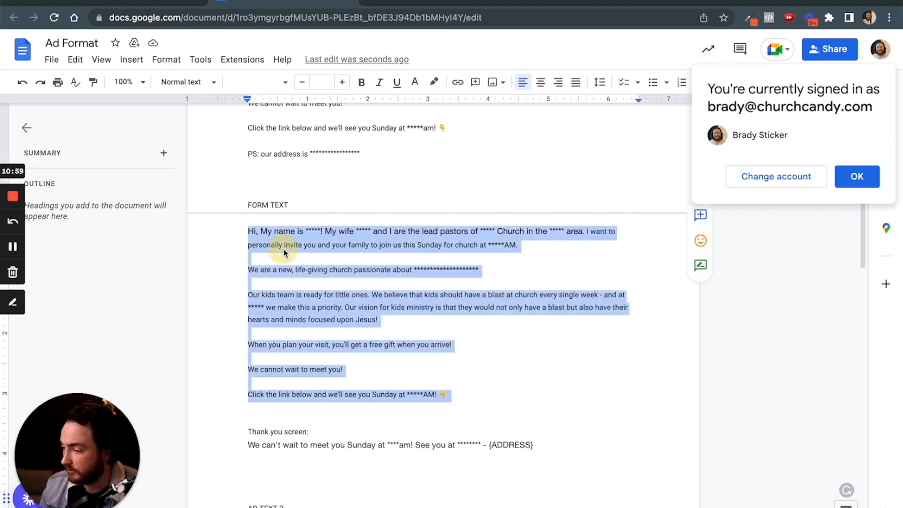
right_click(282, 247)
click(311, 209)
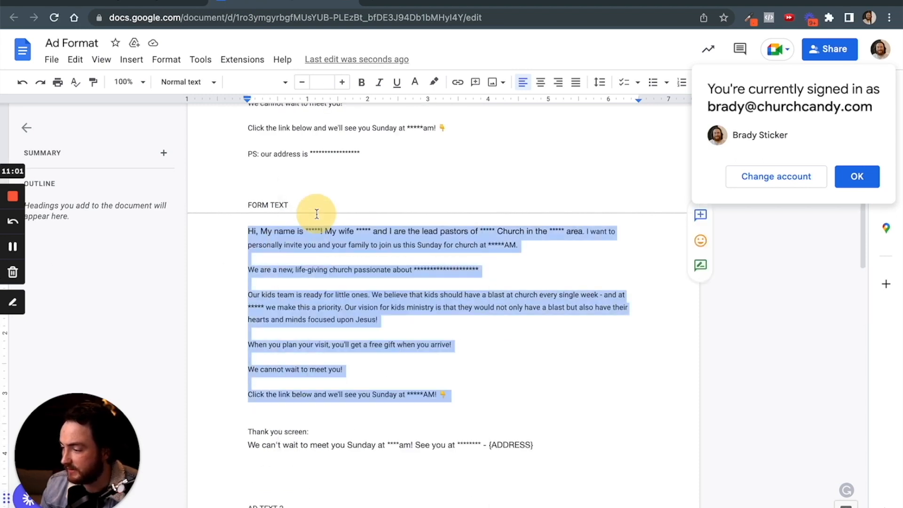
Switch back to Ads Manager and paste the copied form text into the greeting's description.
click(96, 3)
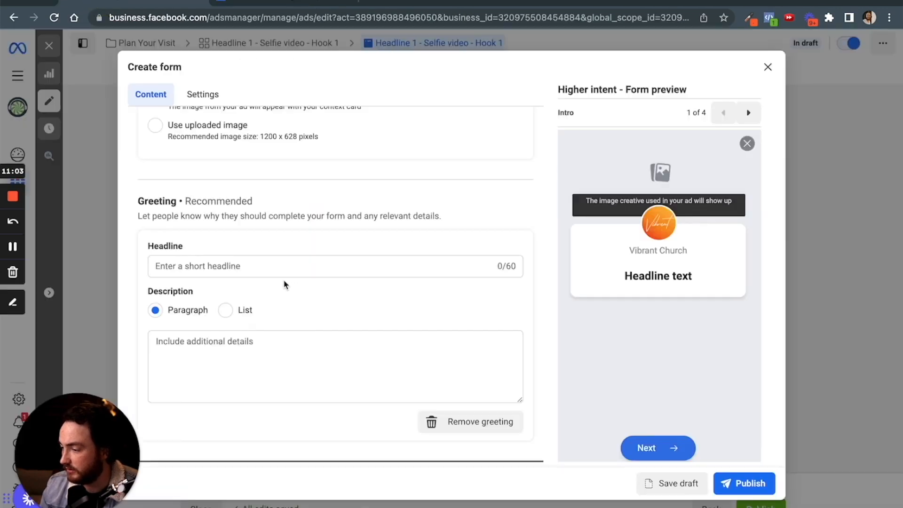
right_click(181, 340)
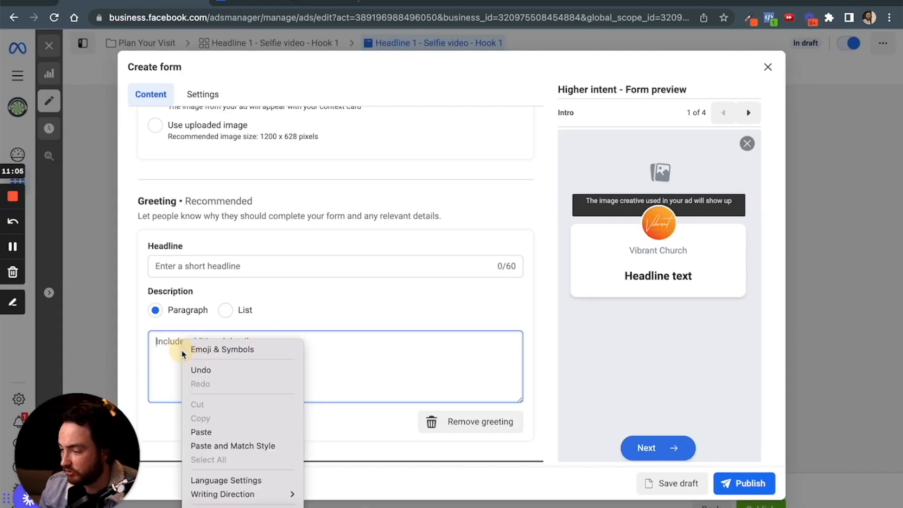
click(207, 429)
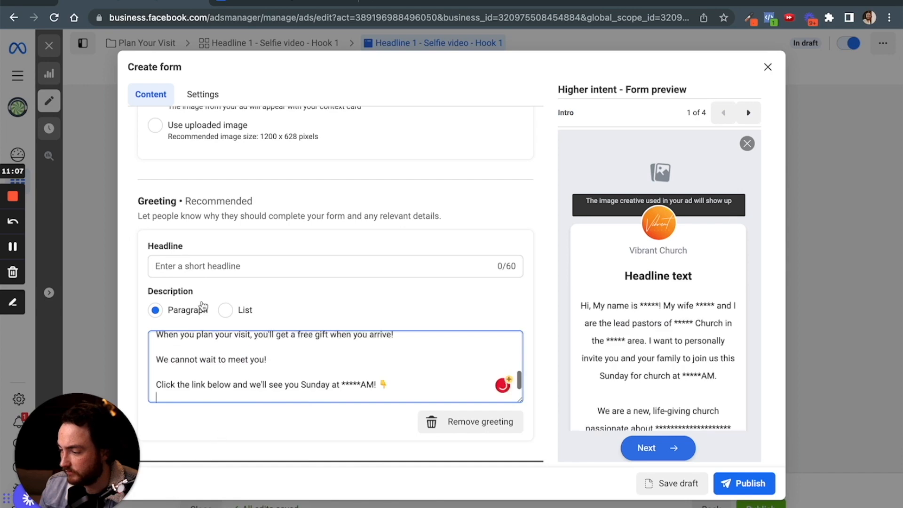
Set the greeting headline to "Plan Your Visit | 9:15 & 11 AM".
click(203, 266)
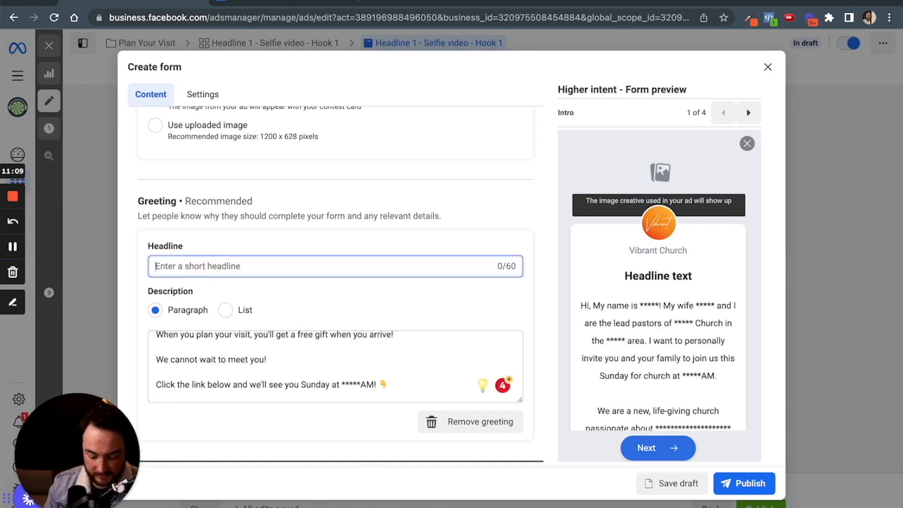
text(Plan )
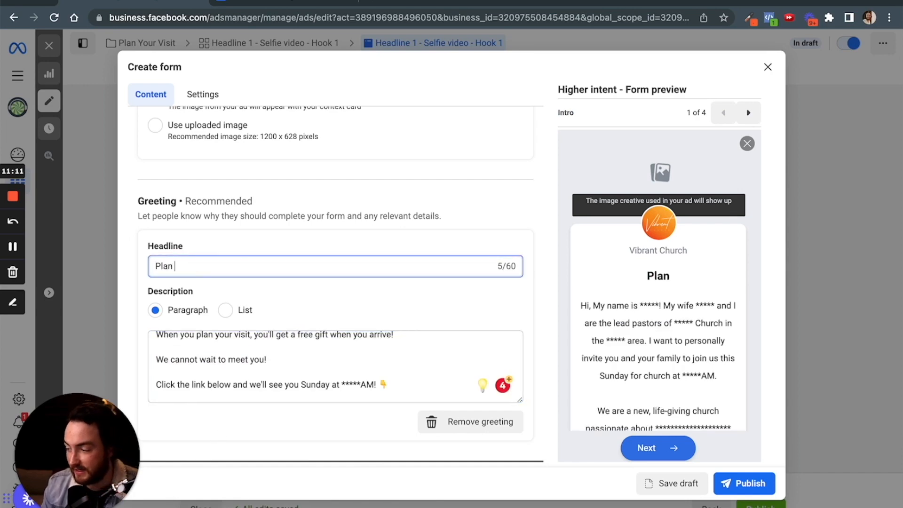
text(Y)
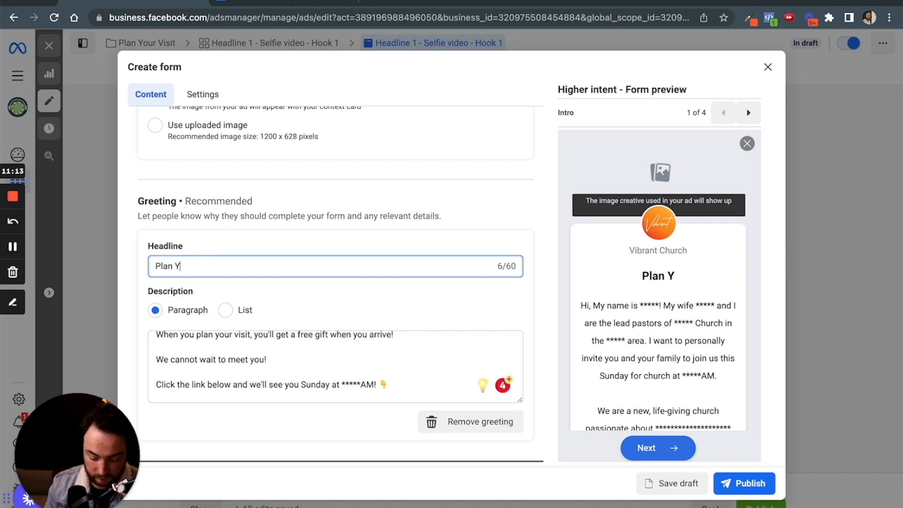
text(our Visit | 9:15 & 11 AM)
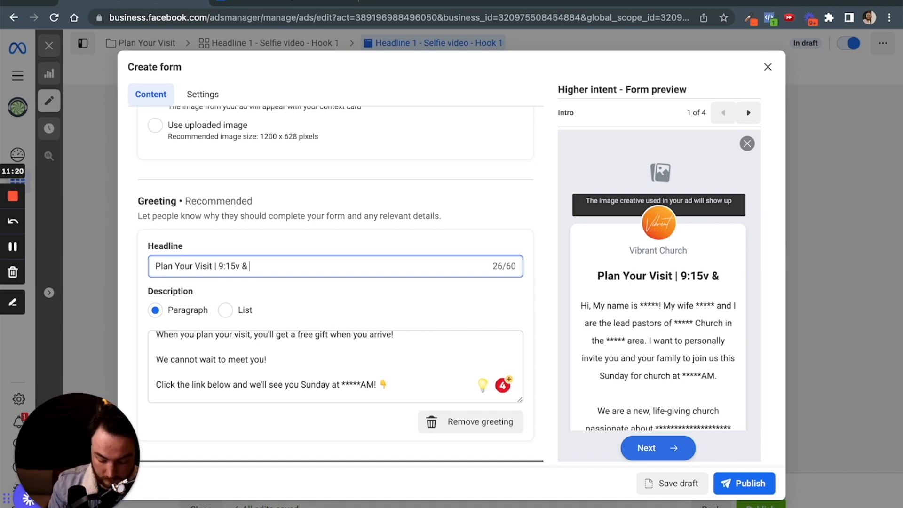
Read through the pasted greeting description from its first paragraph to its last line.
scroll(288, 323, down, 2)
scroll(284, 323, up, 1)
scroll(273, 309, up, 5)
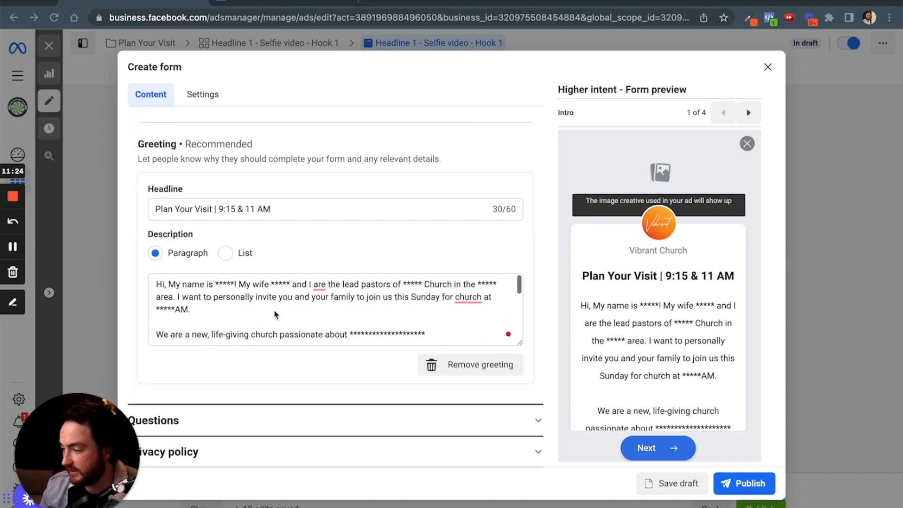
scroll(264, 301, down, 4)
scroll(256, 294, down, 3)
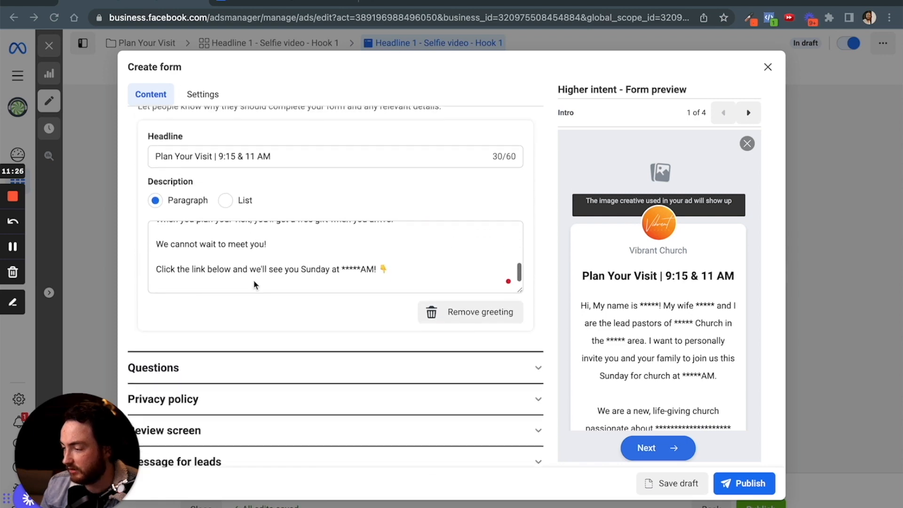
scroll(362, 273, up, 5)
scroll(319, 288, down, 5)
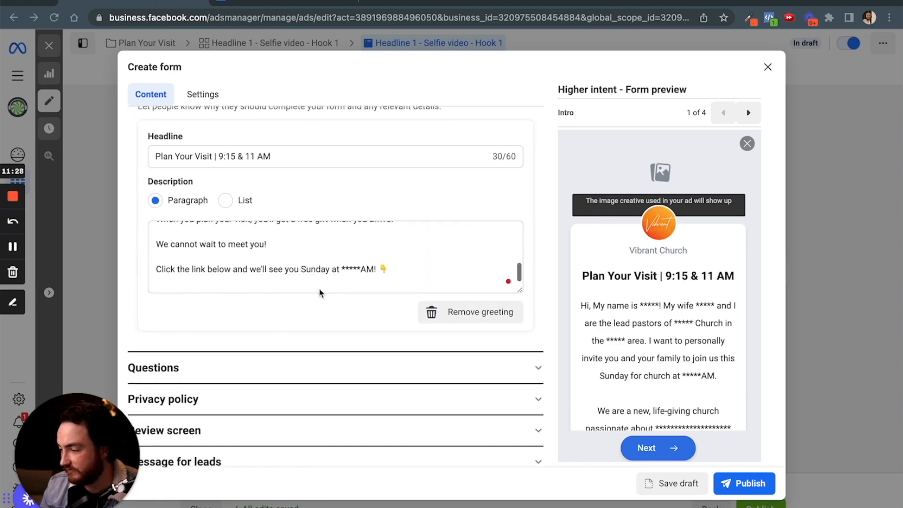
Expand the form's Questions section and move Full name above Email in the prefill questions.
scroll(303, 272, down, 1)
click(188, 352)
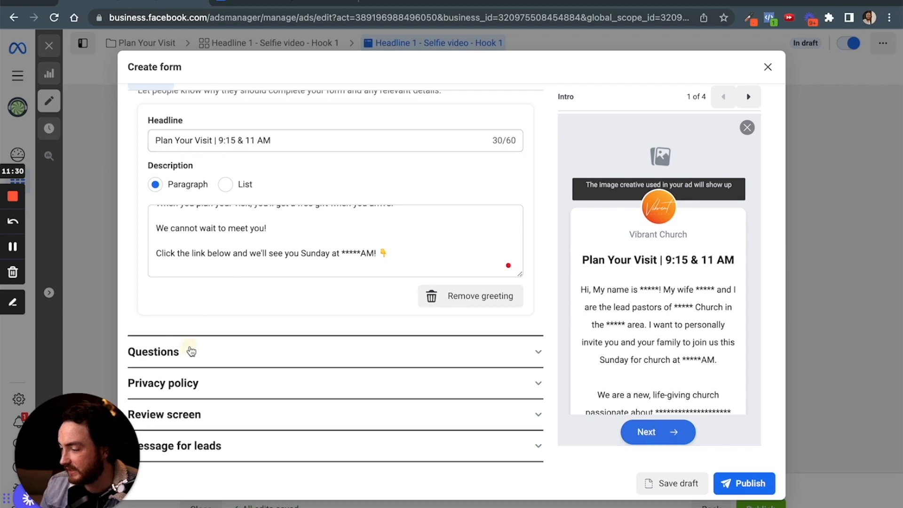
scroll(192, 309, down, 5)
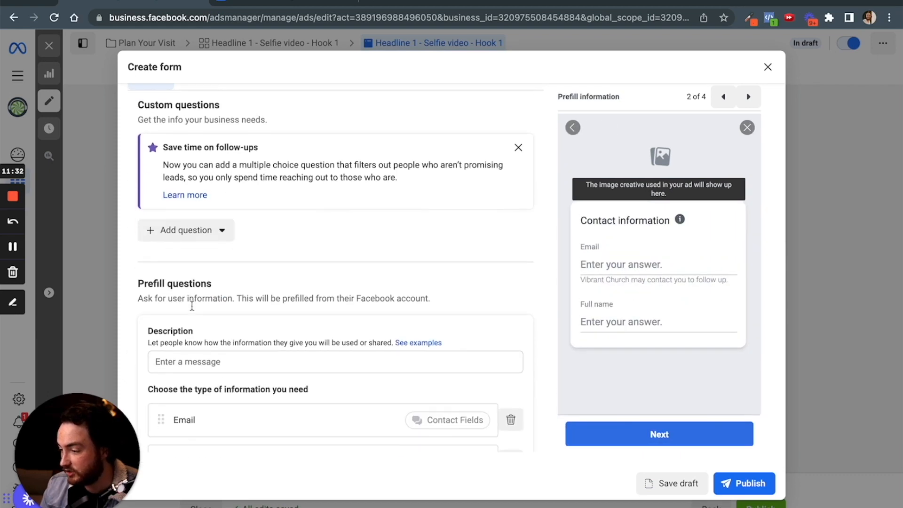
drag(157, 396, 162, 354)
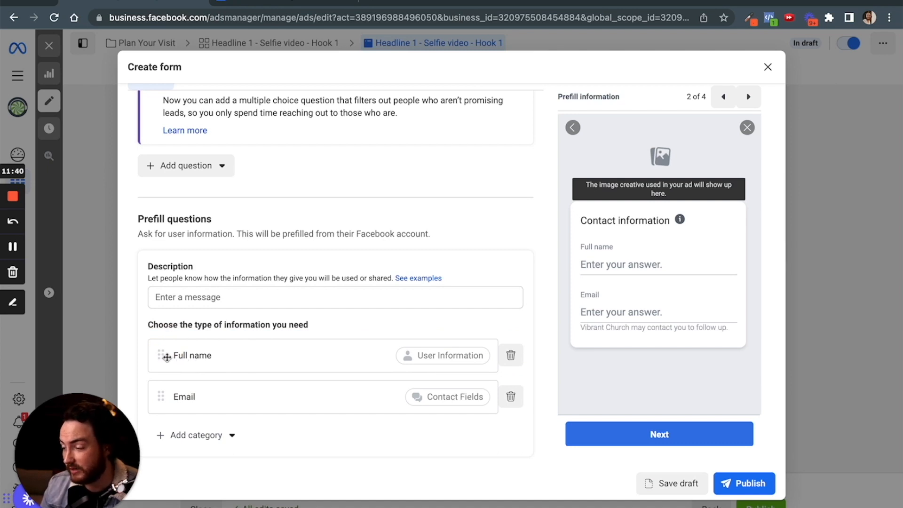
Add a Phone number contact field to the prefill questions and remove it again.
click(216, 434)
mouse_move(210, 363)
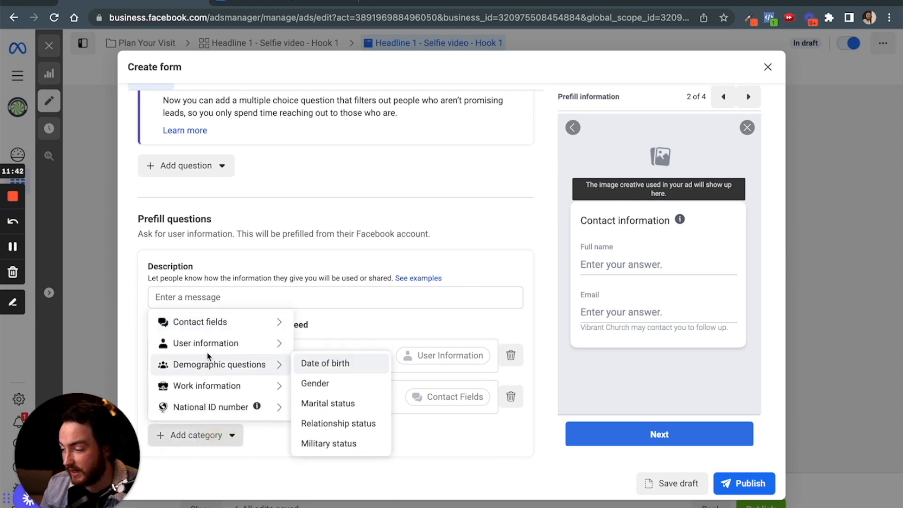
mouse_move(170, 321)
click(320, 344)
scroll(242, 385, down, 2)
scroll(242, 385, up, 1)
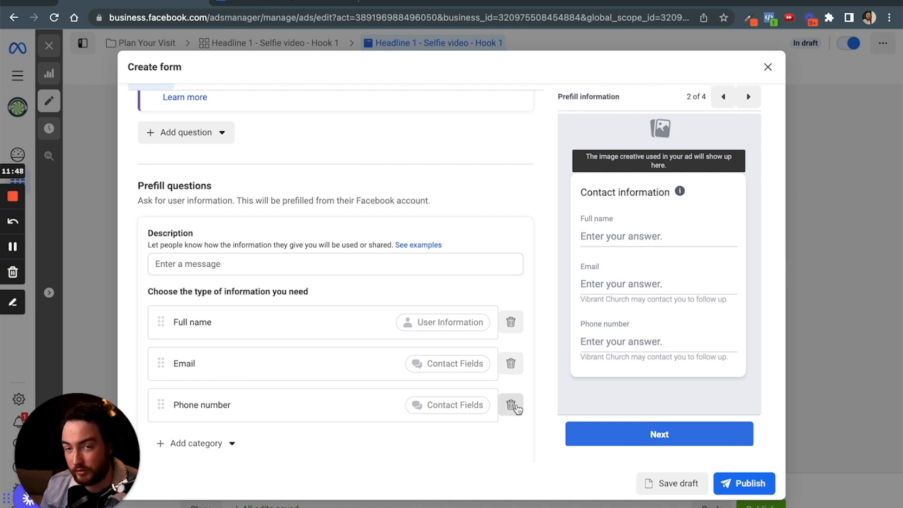
click(512, 405)
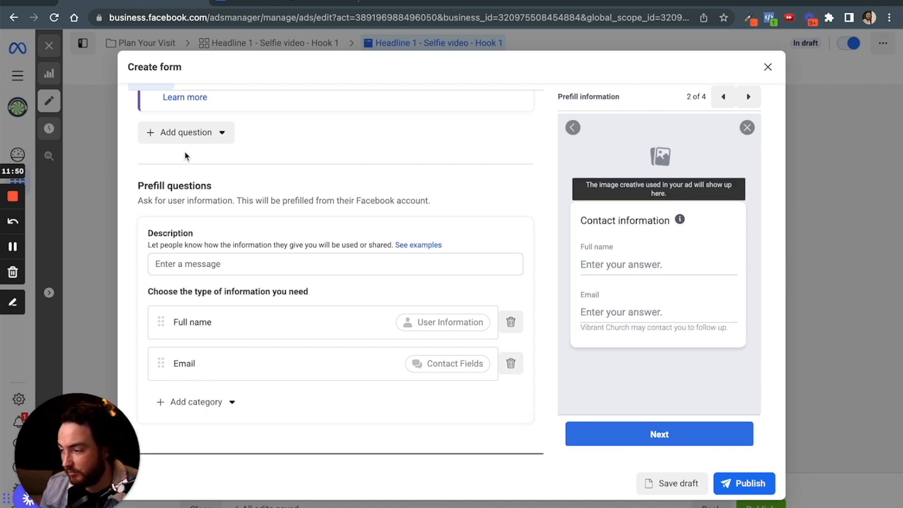
Add a short answer custom question reading "Contact Cell Number".
scroll(185, 156, up, 3)
click(202, 250)
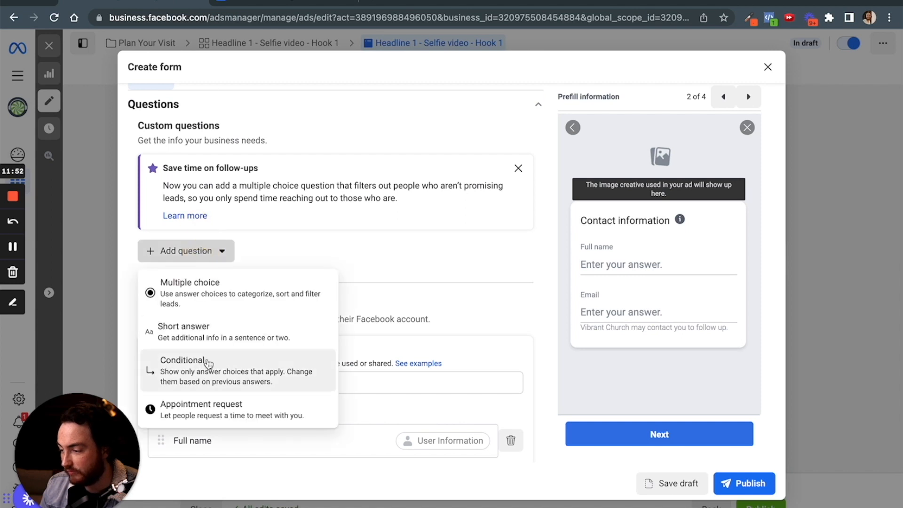
click(197, 334)
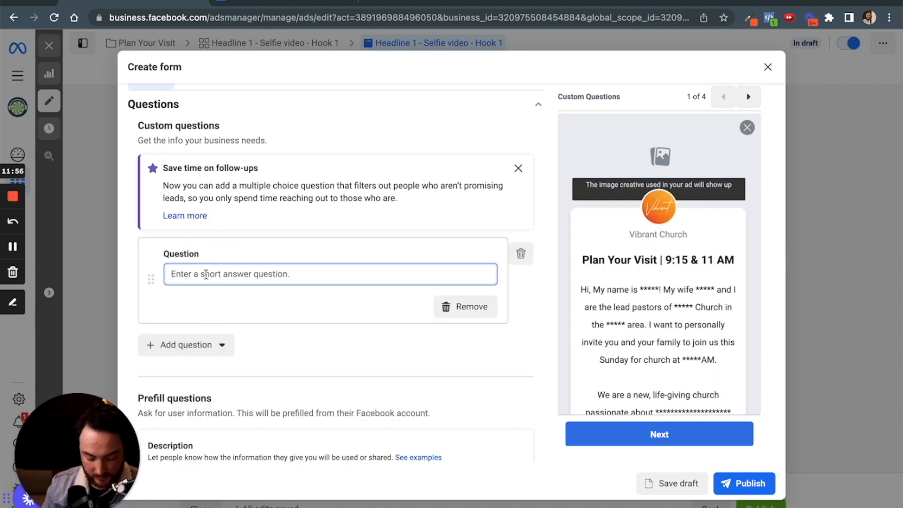
text(Conta)
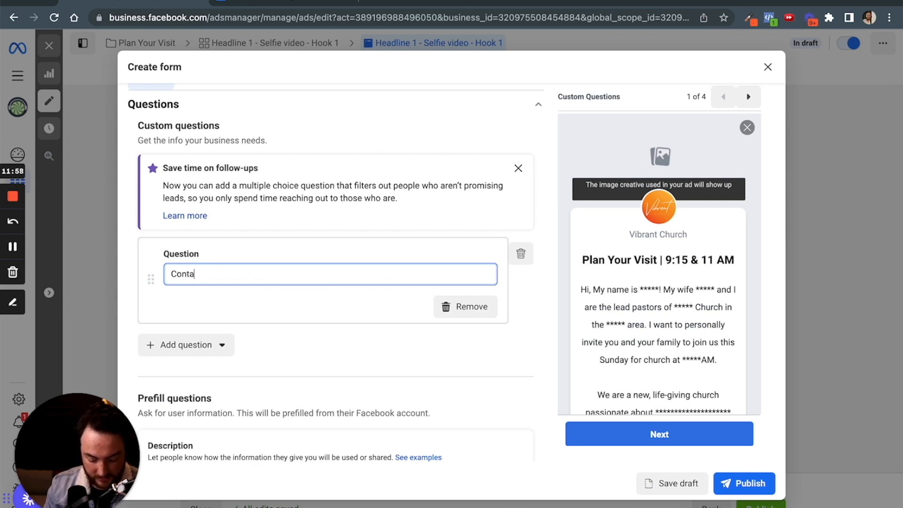
text(ct Cell Number)
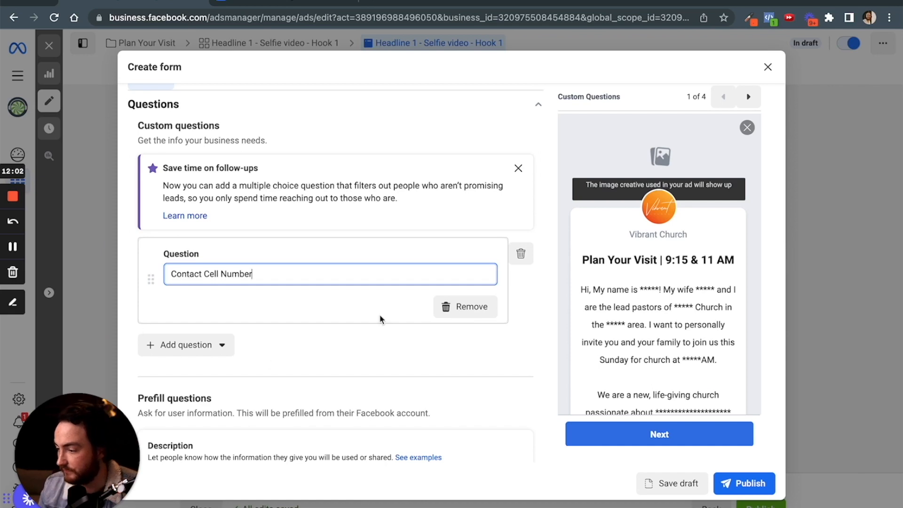
Add a second short answer custom question reading "How did you hear about us?".
click(178, 345)
click(186, 227)
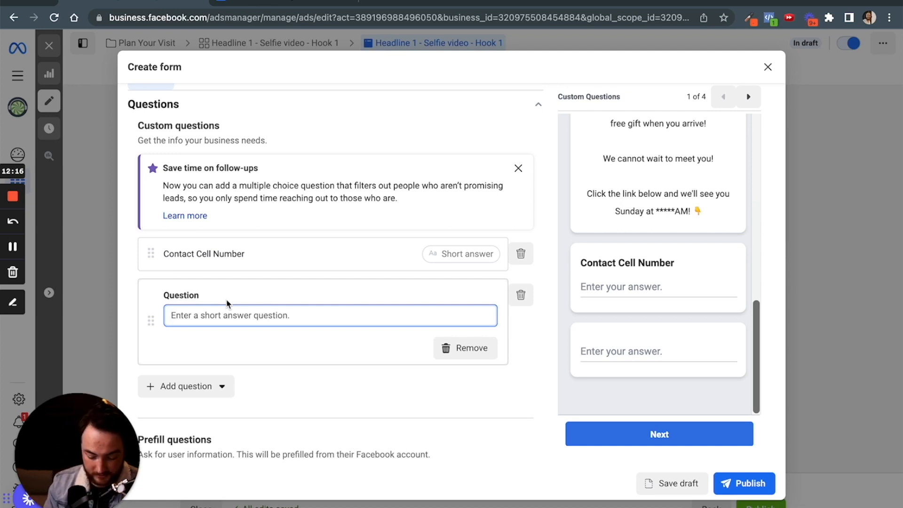
text(How did you hear about us)
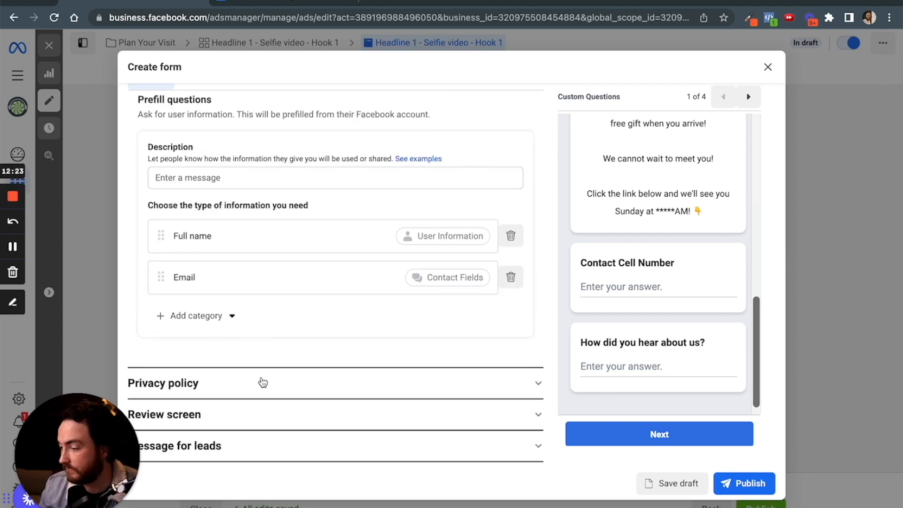
Set the form's privacy policy link to "vibranthtx.com/privacy".
click(263, 375)
click(222, 204)
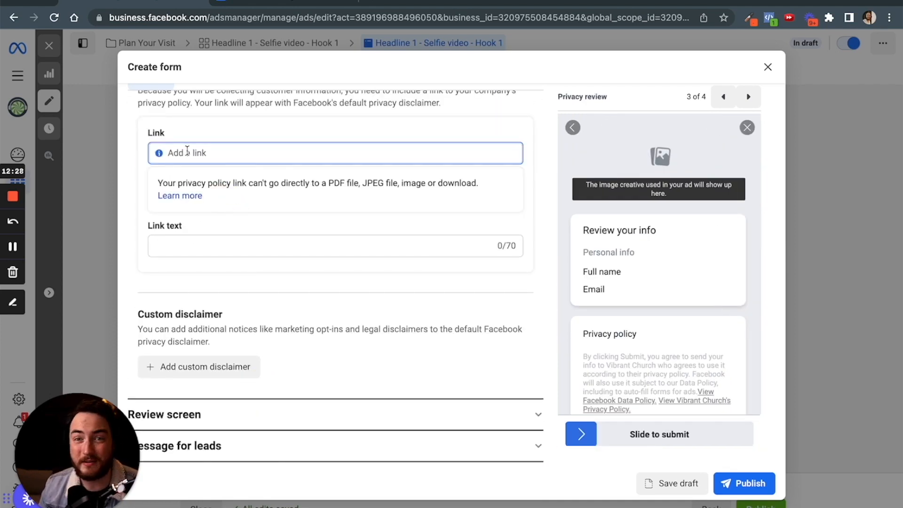
text(vibranthtx.com/privacy)
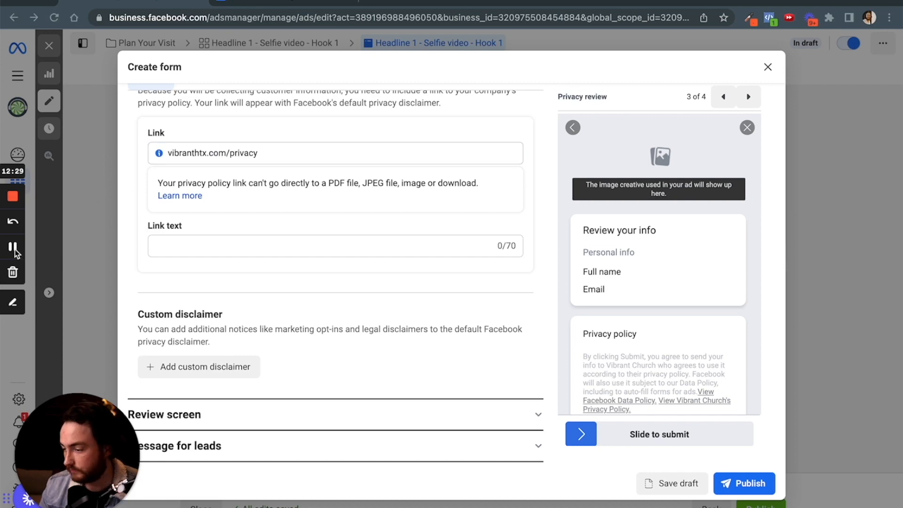
Expand the form's Message for leads section and copy the thank you screen sentence from the Google Docs document.
click(301, 414)
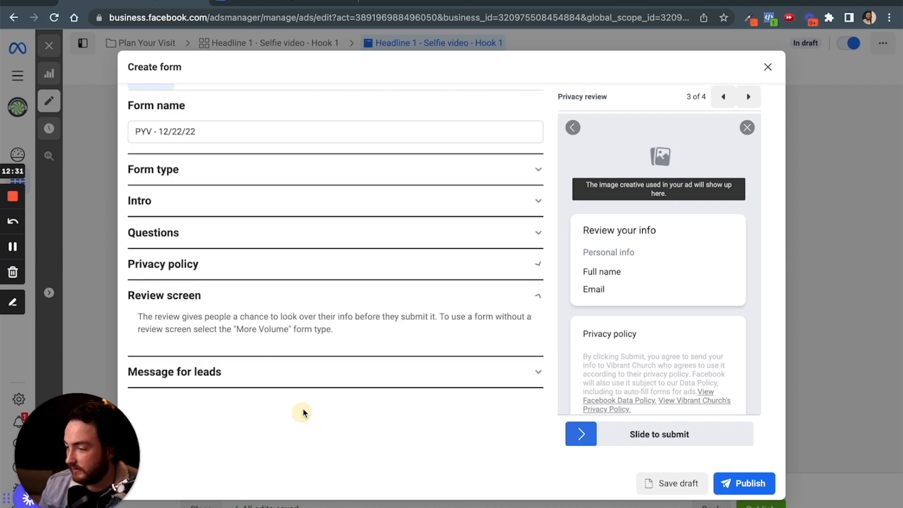
click(284, 374)
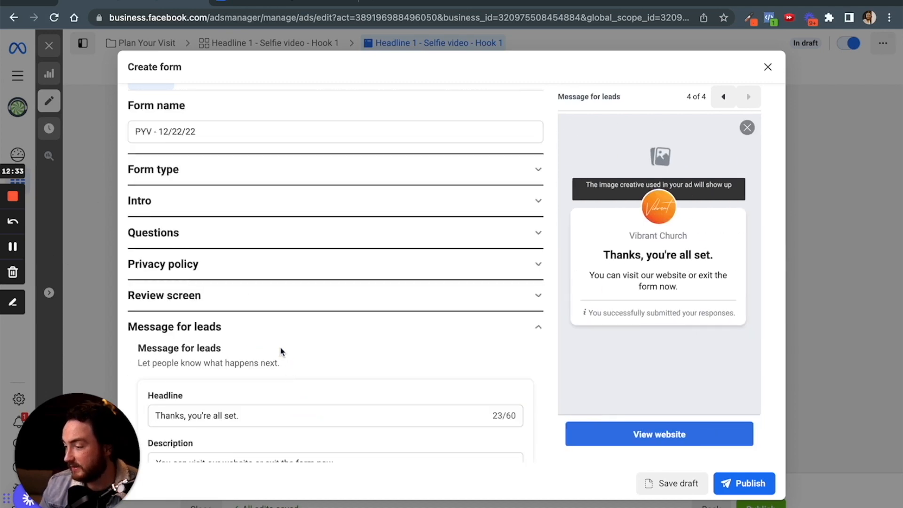
click(258, 6)
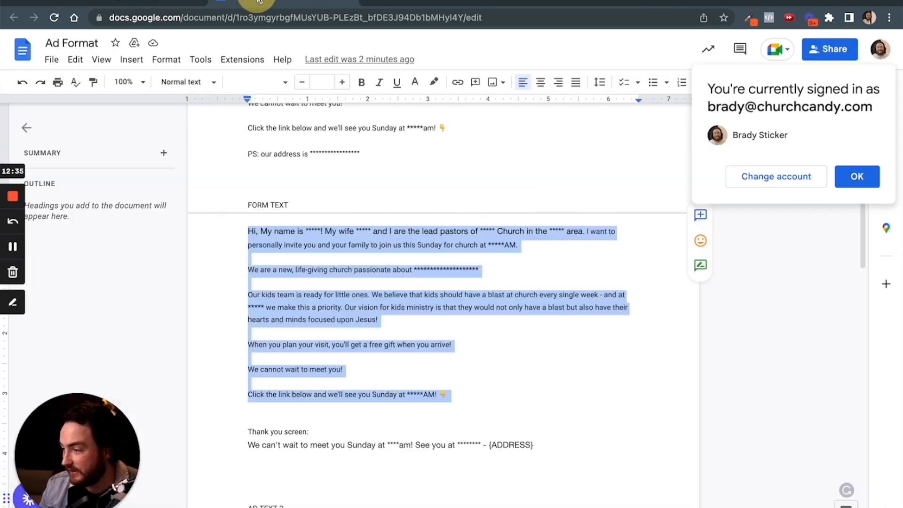
scroll(325, 279, down, 2)
scroll(322, 284, down, 1)
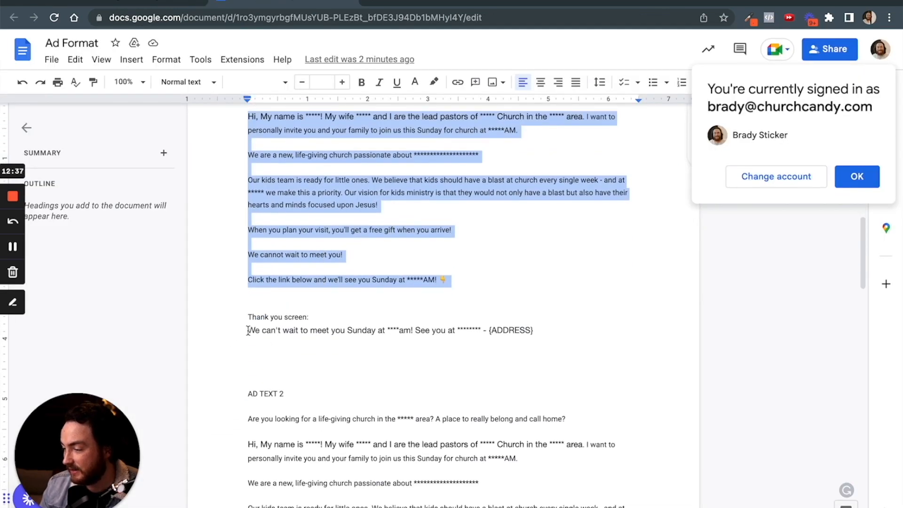
click(249, 330)
click(494, 317)
triple_click(548, 327)
key(super+c)
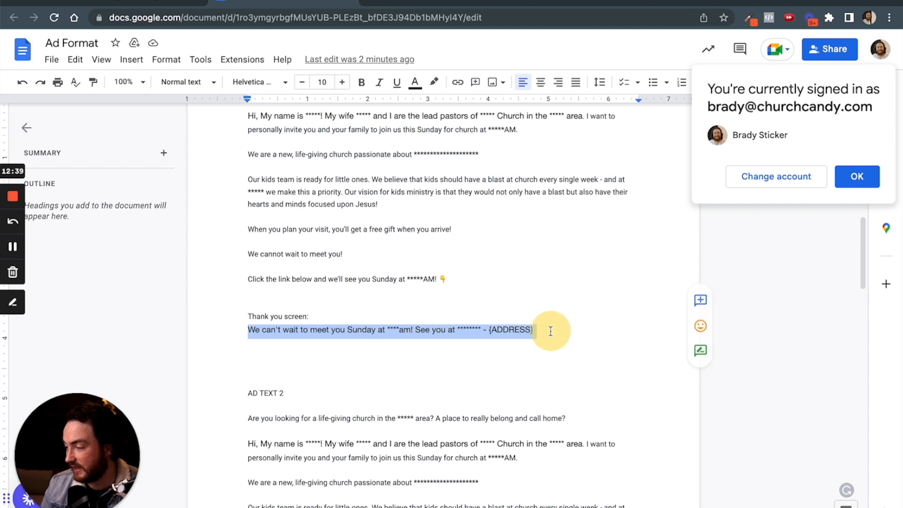
Back in Ads Manager, replace the Message for leads description with the copied thank you sentence.
click(129, 5)
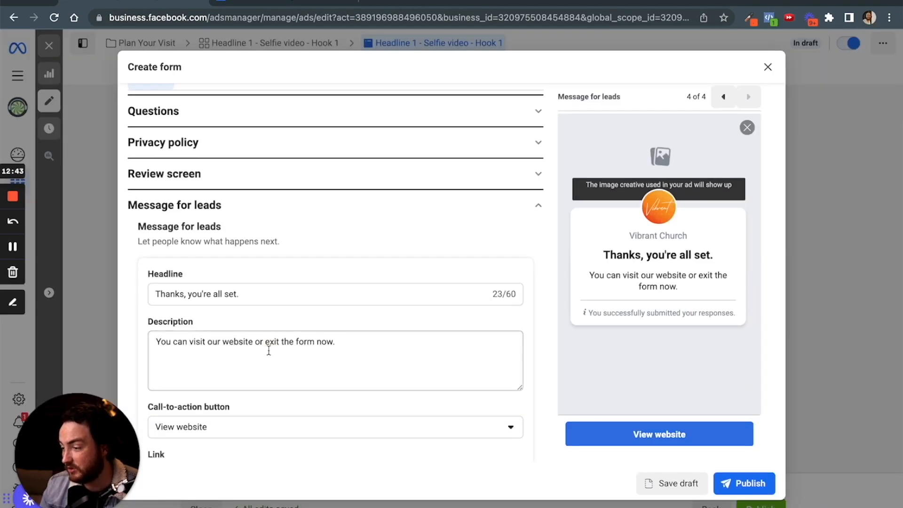
triple_click(269, 350)
key(super+v)
drag(251, 296, 186, 294)
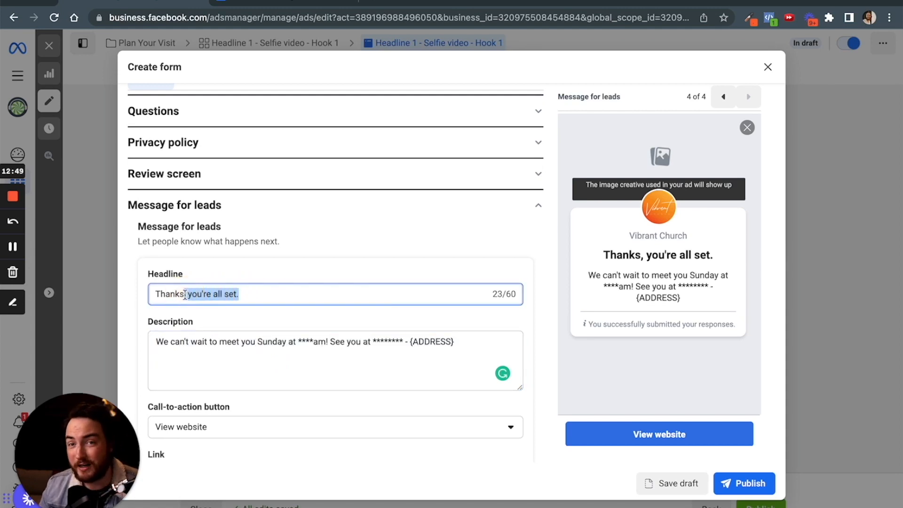
scroll(238, 318, down, 3)
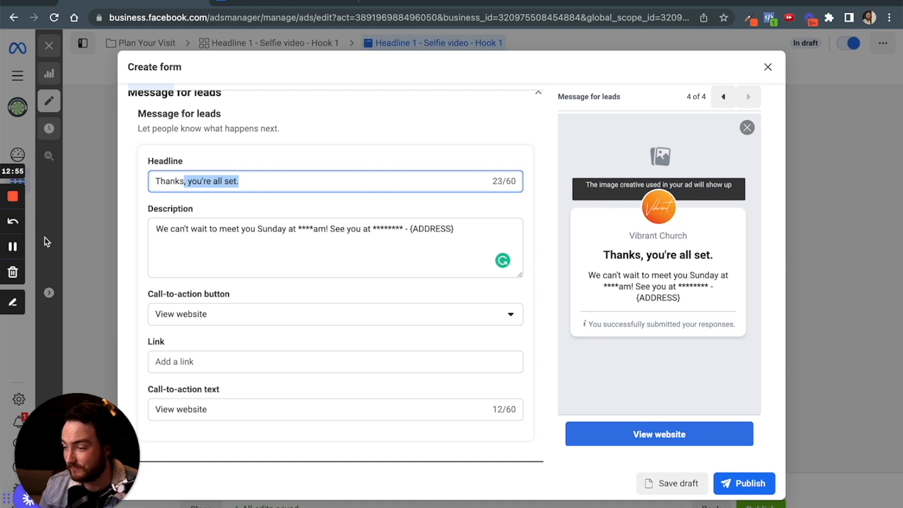
click(14, 245)
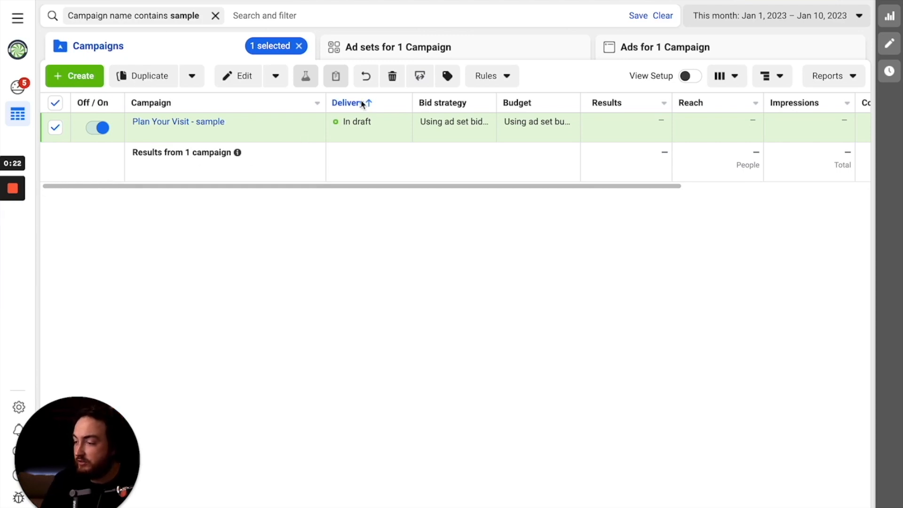
Duplicate the "Headline 1 - Selfie video - Hook 1" ad set once within its original campaign.
click(375, 49)
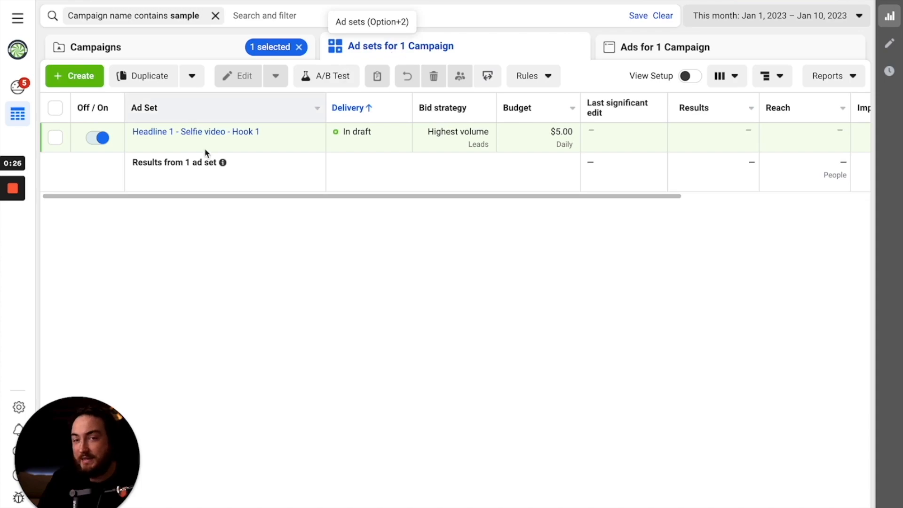
click(233, 145)
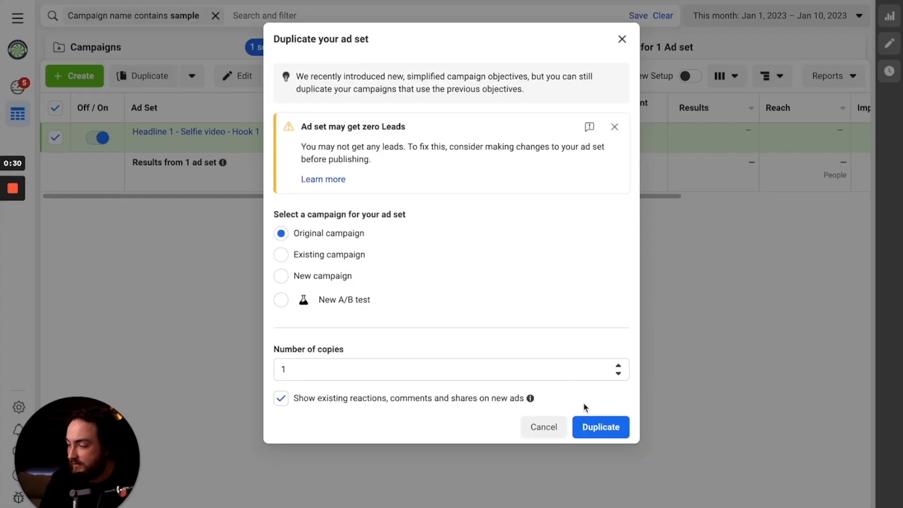
click(602, 427)
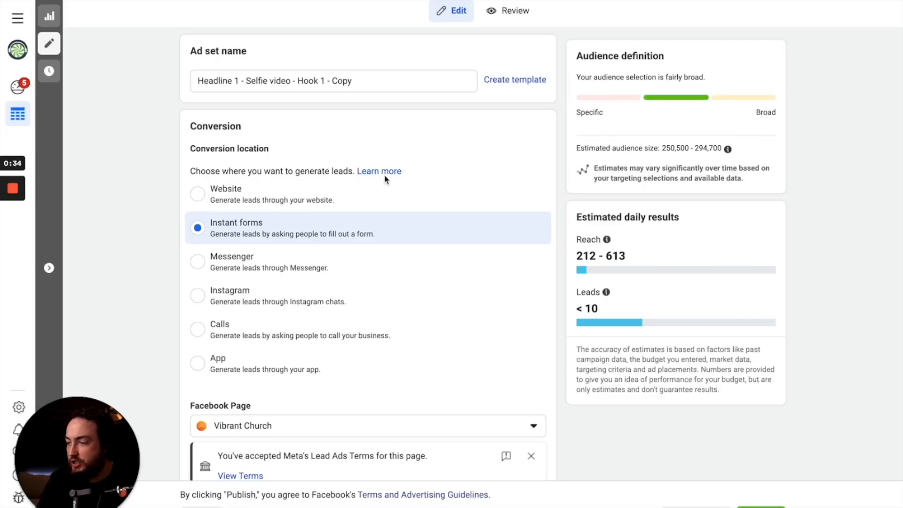
Rename the duplicated ad set "Headline 1 - Selfie video - Hook 2" and return to the ad sets list.
drag(321, 83, 375, 84)
text(2)
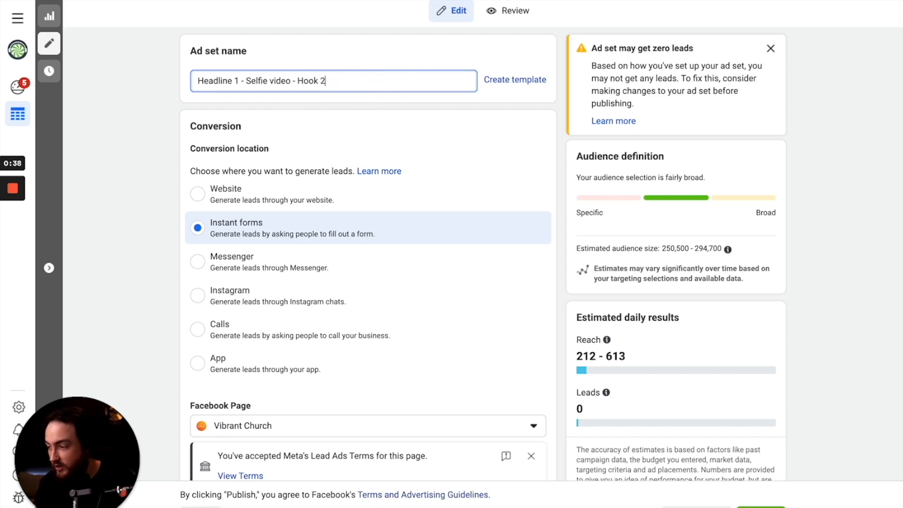
click(343, 52)
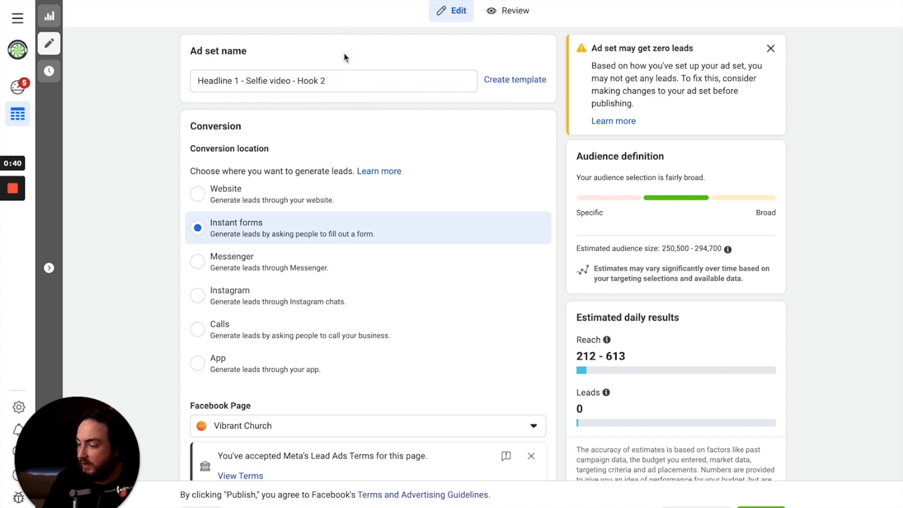
click(320, 16)
click(312, 4)
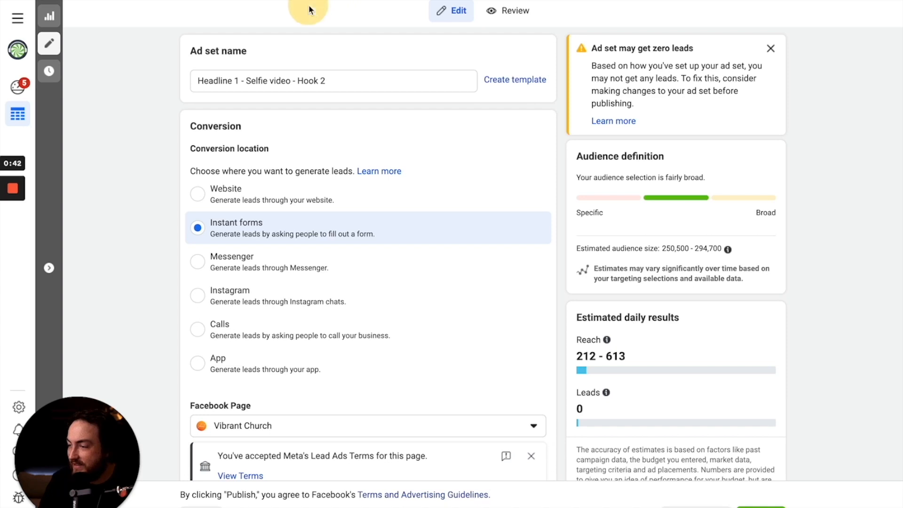
click(53, 1)
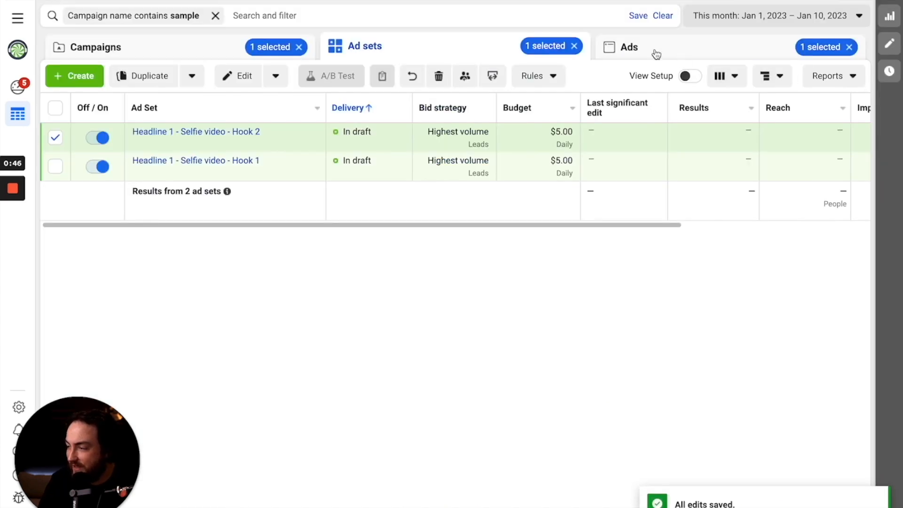
Open the duplicated ad set's ad for editing and rename it "Headline 1 - Selfie video - Hook 2".
click(657, 55)
click(234, 144)
drag(300, 81, 333, 81)
click(332, 81)
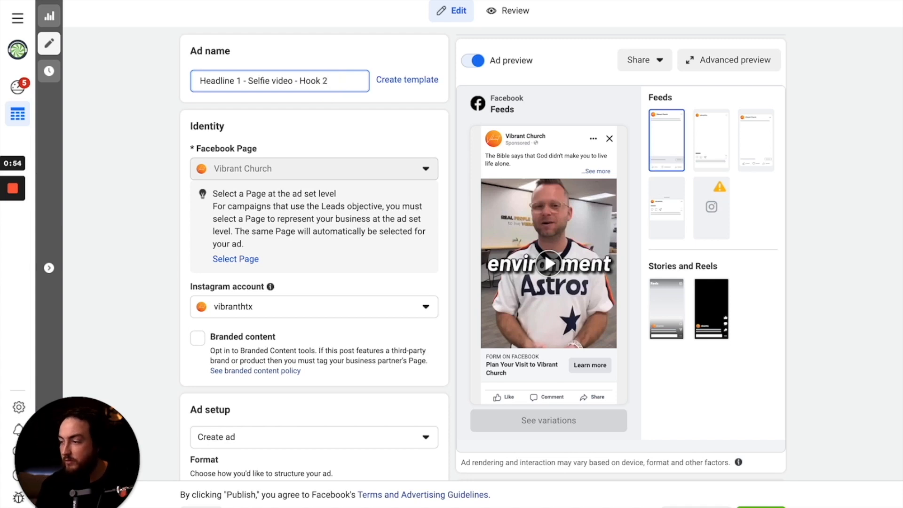
key(Return)
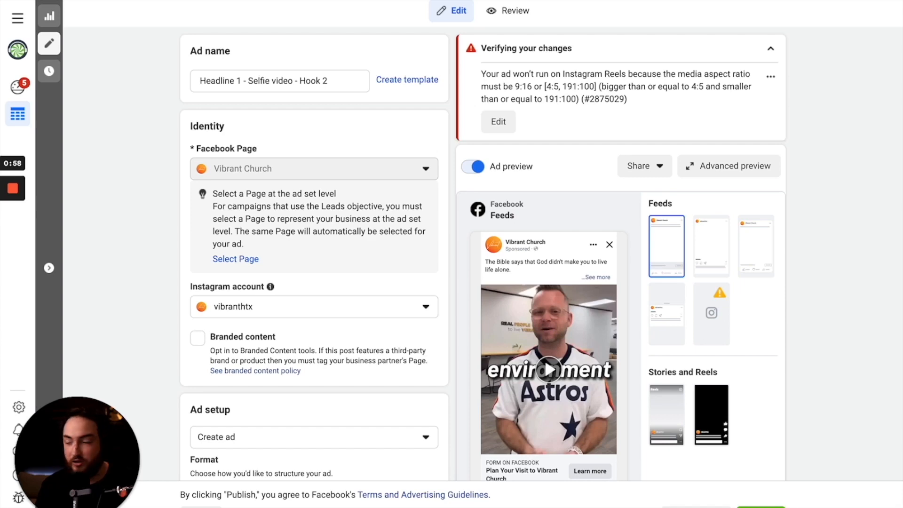
Replace the primary text's opening paragraphs before "Hi, My name is" with "Hey [CITY]!👋" and return to the ads list.
scroll(301, 268, down, 12)
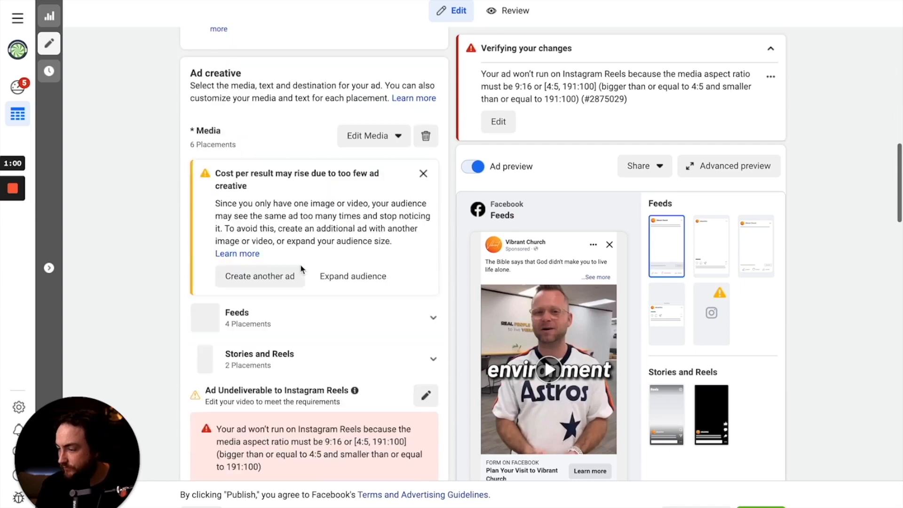
scroll(301, 268, down, 10)
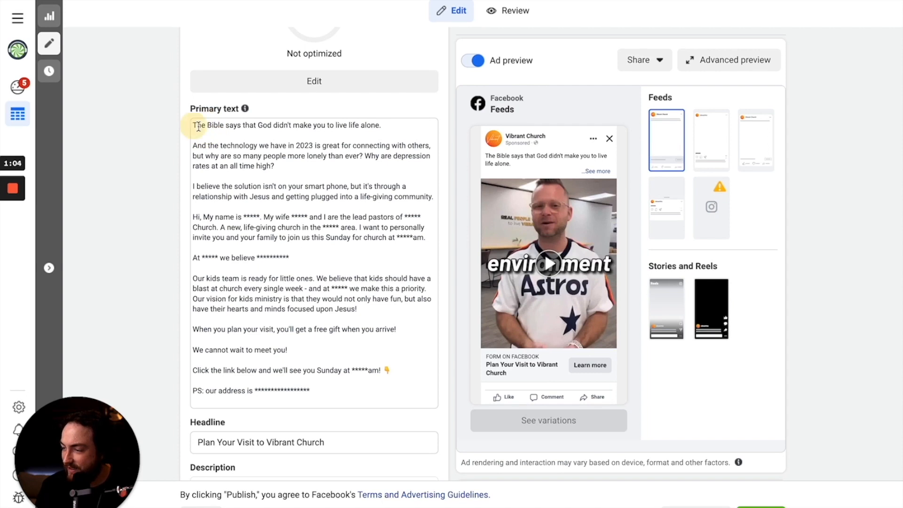
triple_click(237, 124)
drag(279, 132, 437, 198)
key(BackSpace)
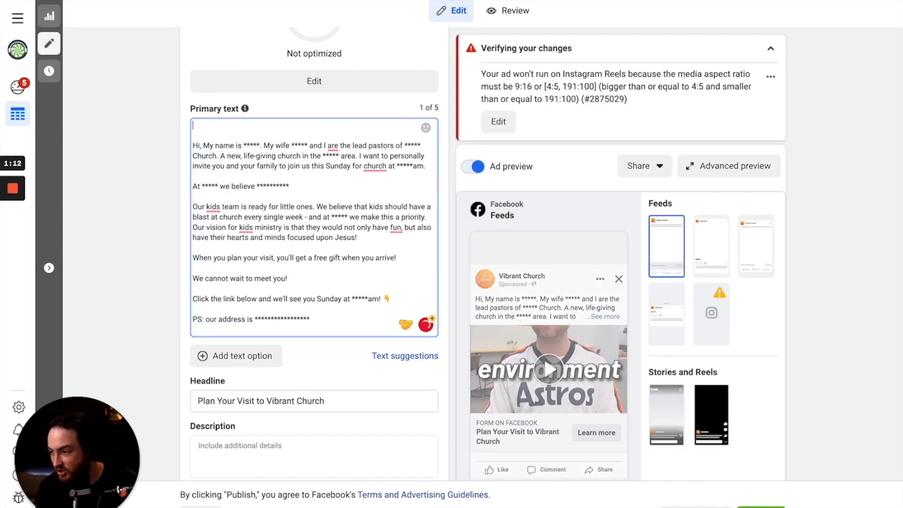
text(Hey [CITY]!👋)
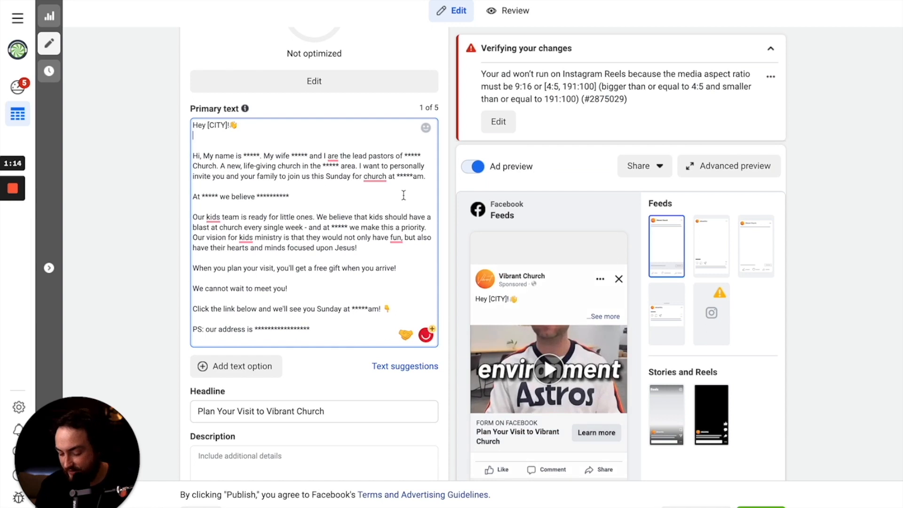
key(Down)
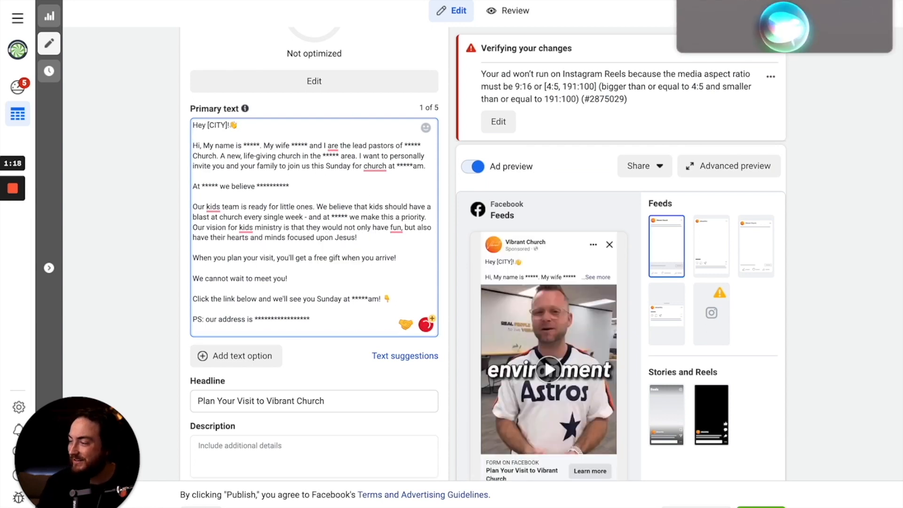
click(288, 111)
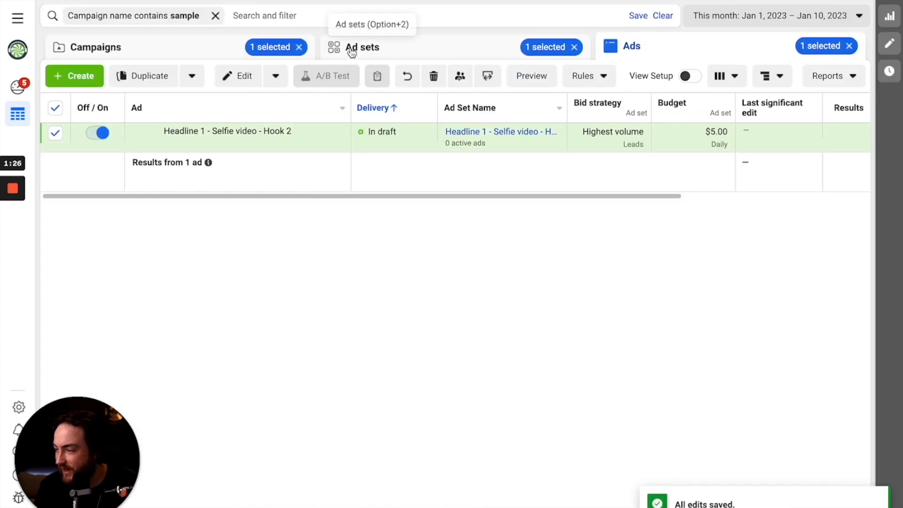
Clear the ad set filter, select both Selfie video ad sets and duplicate them.
click(351, 51)
click(574, 46)
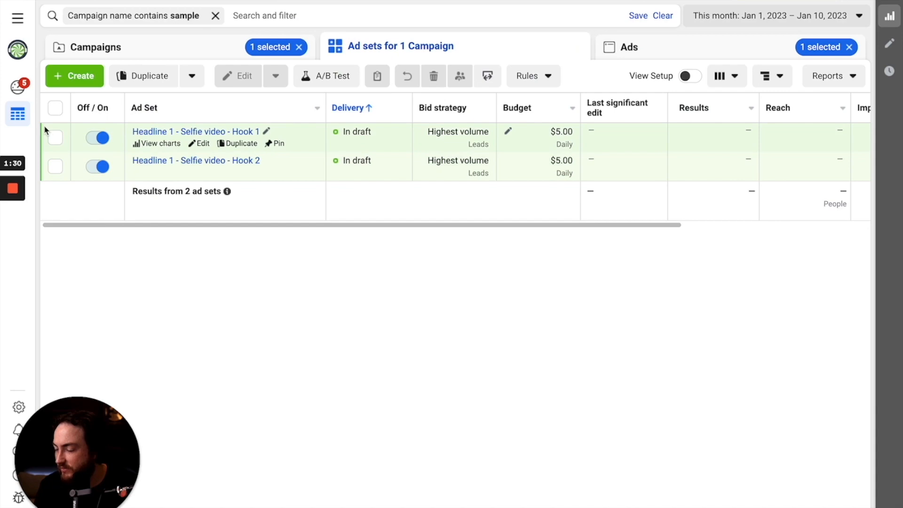
click(56, 109)
click(138, 76)
click(599, 371)
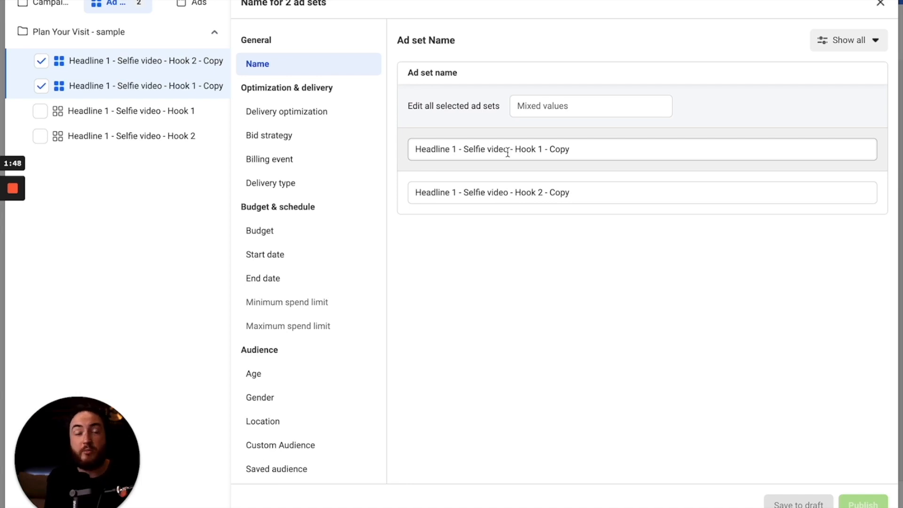
Replace "Selfie video" with "Graphic" in the names of both copied ad sets.
drag(504, 149, 464, 150)
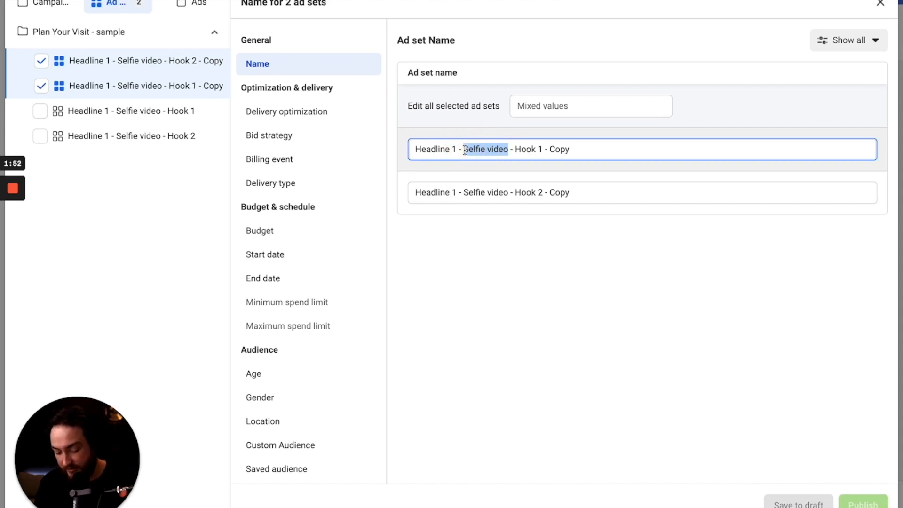
text(Graphic)
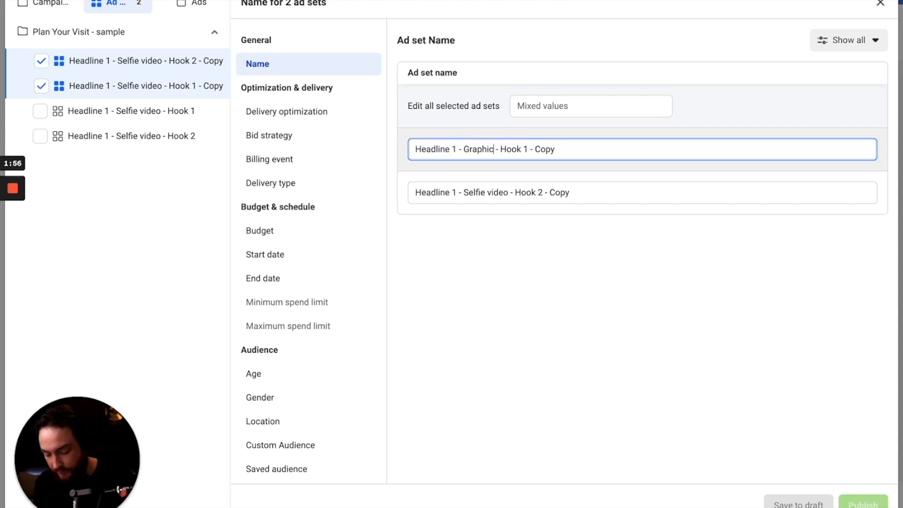
double_click(475, 149)
key(ctrl+c)
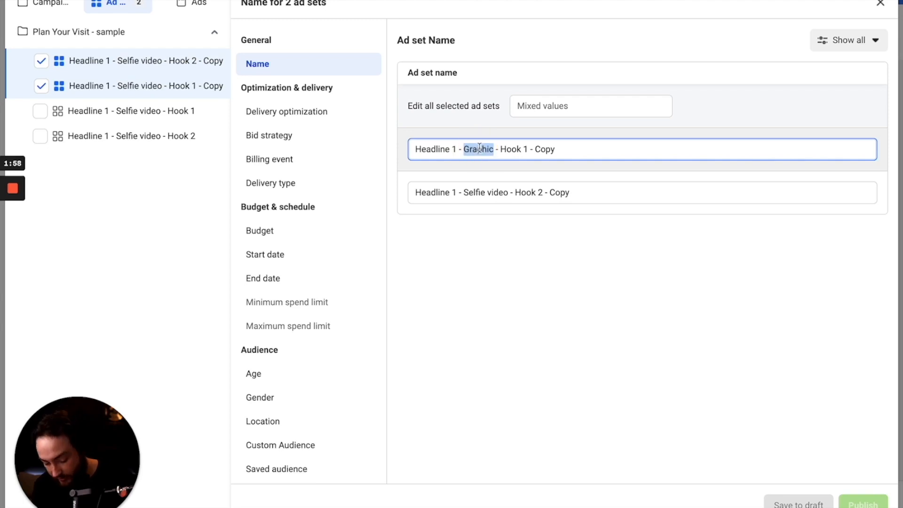
drag(509, 193, 464, 191)
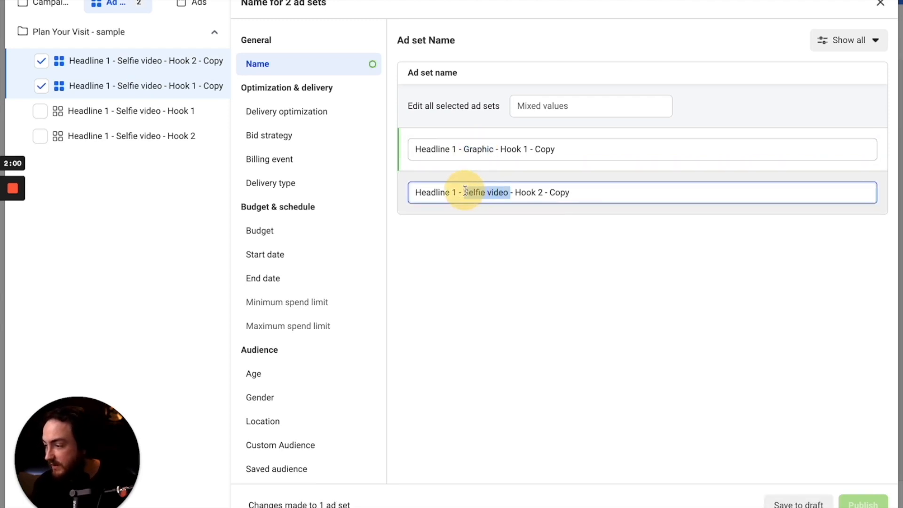
key(ctrl+v)
Remove the "- Copy" suffix from both Graphic ad set names, save them to draft and return to the ad sets list.
click(534, 149)
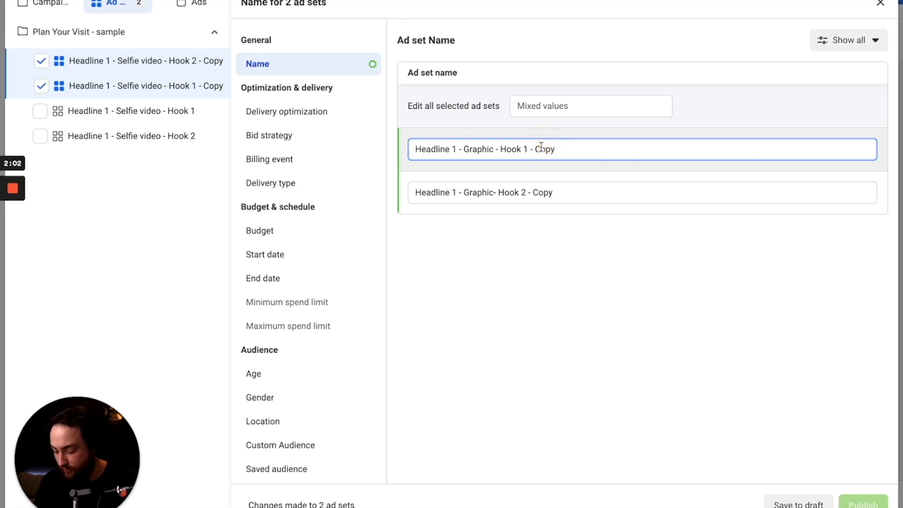
double_click(545, 152)
key(BackSpace)
key(BackSpace)
key(BackSpace)
double_click(544, 191)
key(BackSpace)
key(BackSpace)
key(BackSpace)
click(799, 503)
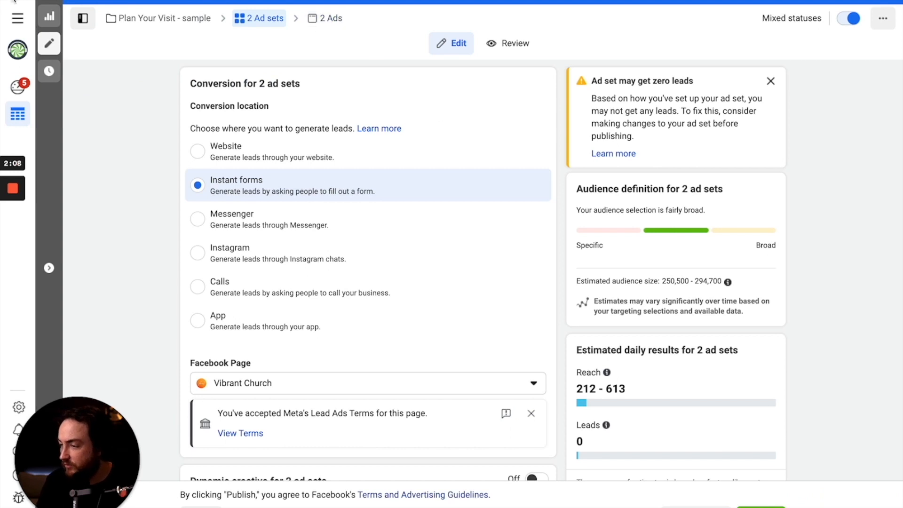
click(52, 0)
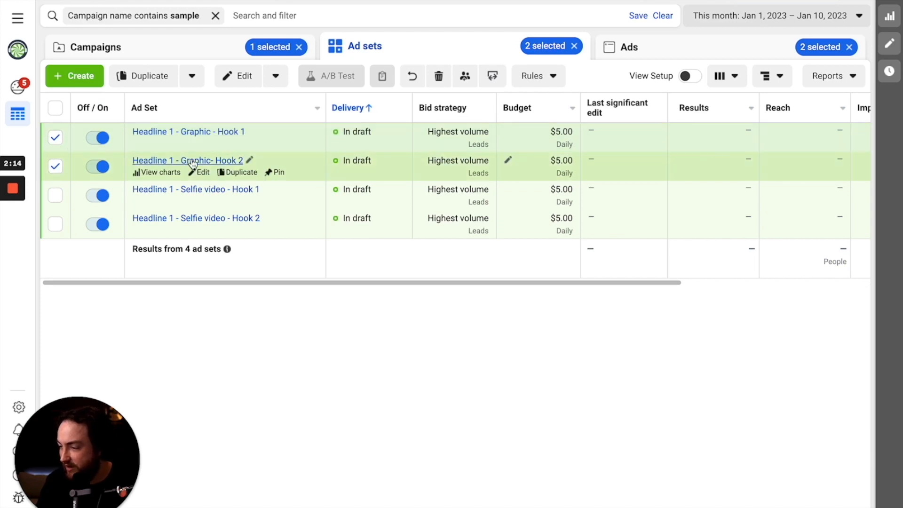
Rename the ad in the "Graphic- Hook 2" ad set "Headline 1 - Graphic - Hook 2" and save it to draft.
click(654, 53)
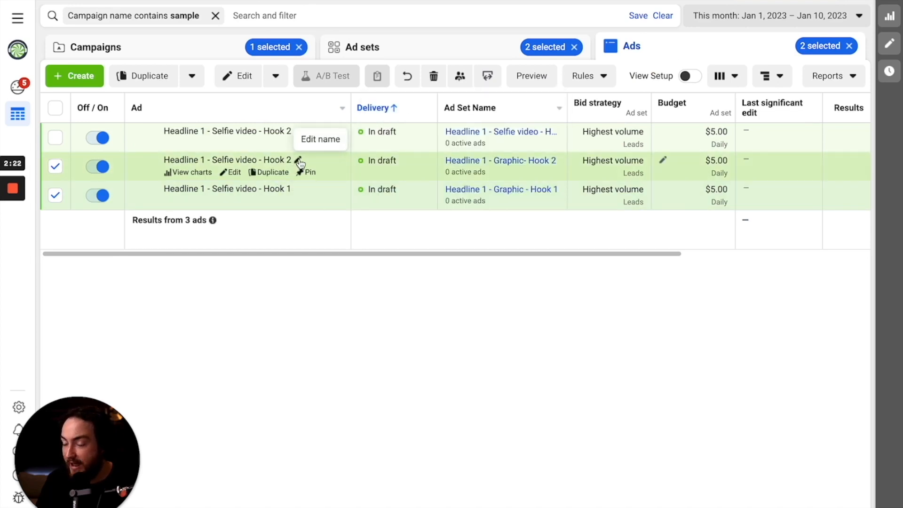
click(299, 163)
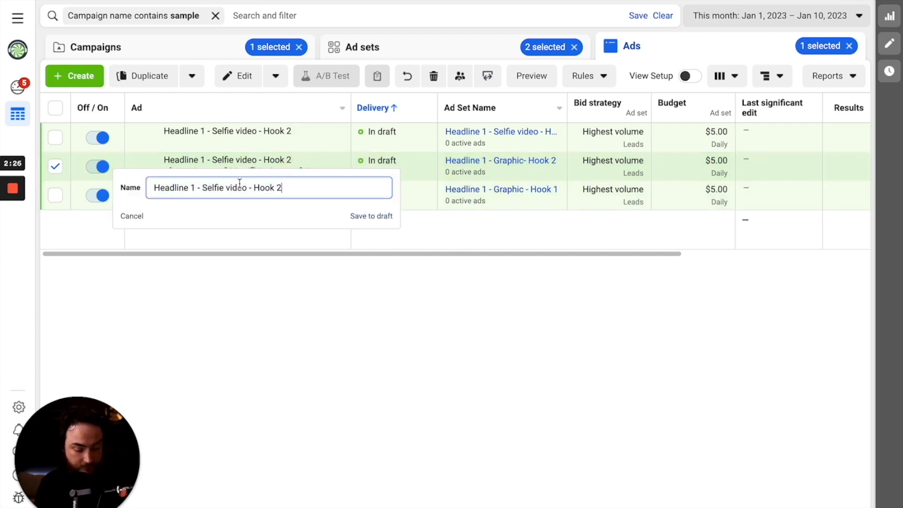
drag(246, 189, 203, 187)
text(Graphic)
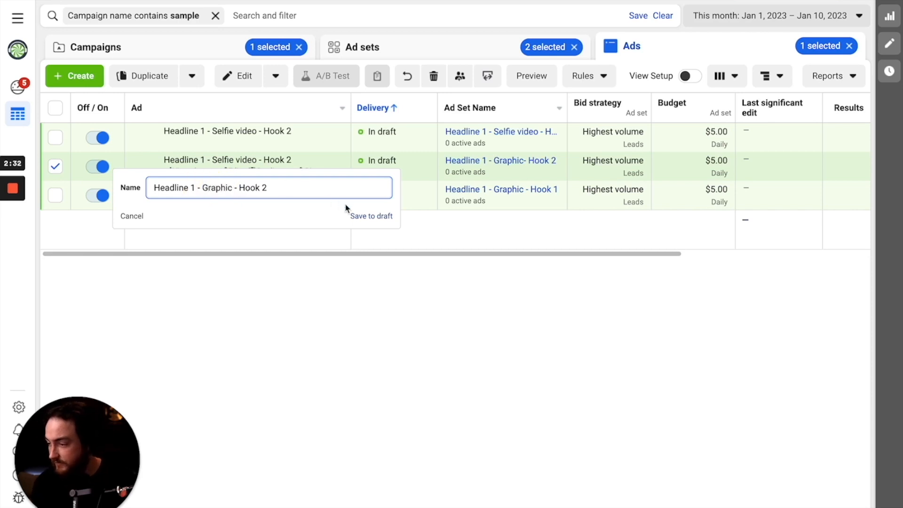
click(369, 215)
Rename the ad in the "Graphic - Hook 1" ad set "Headline 1 - Graphic - Hook 1" and save it to draft.
click(298, 189)
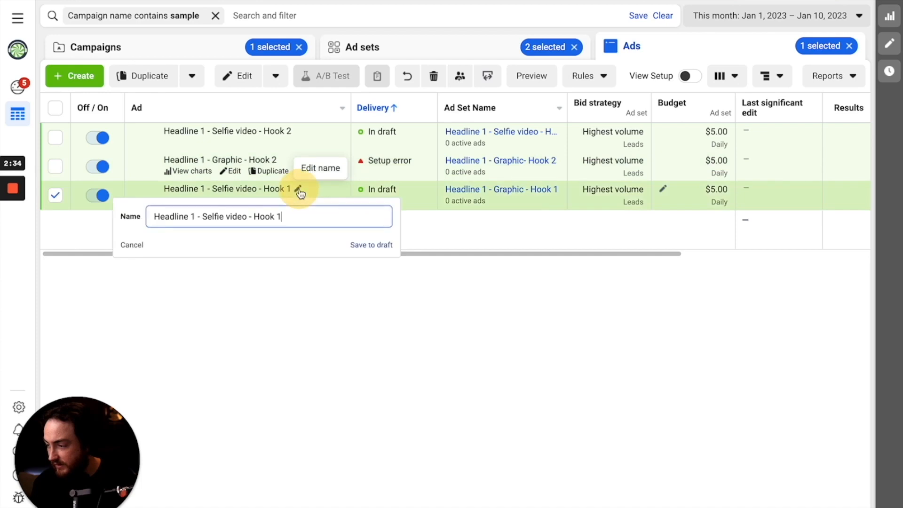
drag(247, 216, 200, 215)
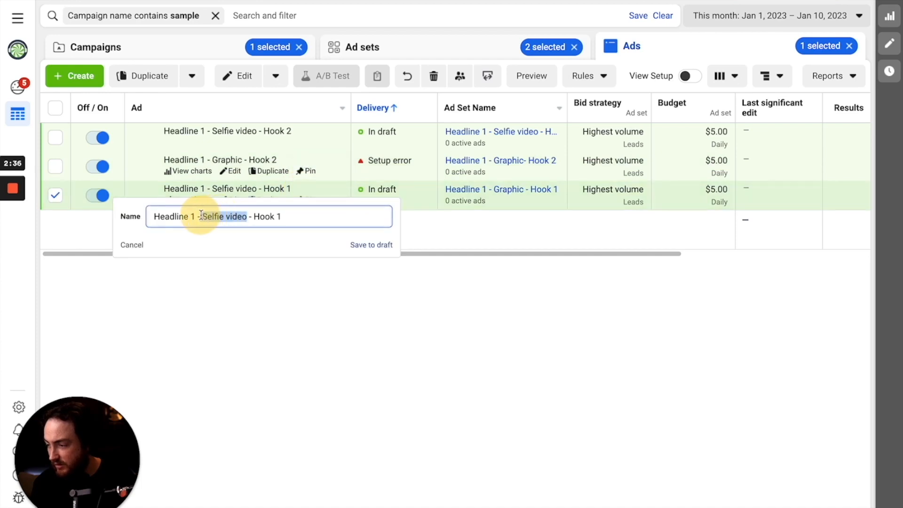
text(Graphic)
click(371, 244)
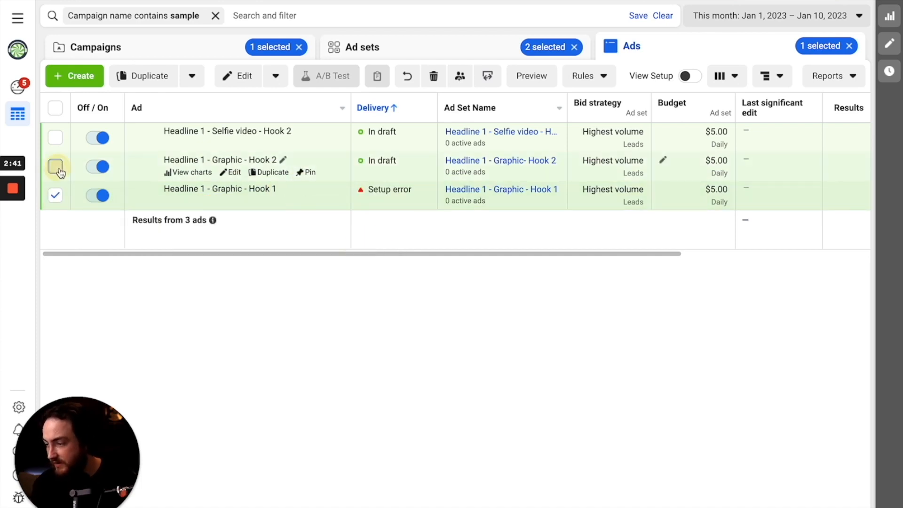
Edit the two Graphic ads for Hook 1 and Hook 2 together and remove all their existing media.
click(55, 167)
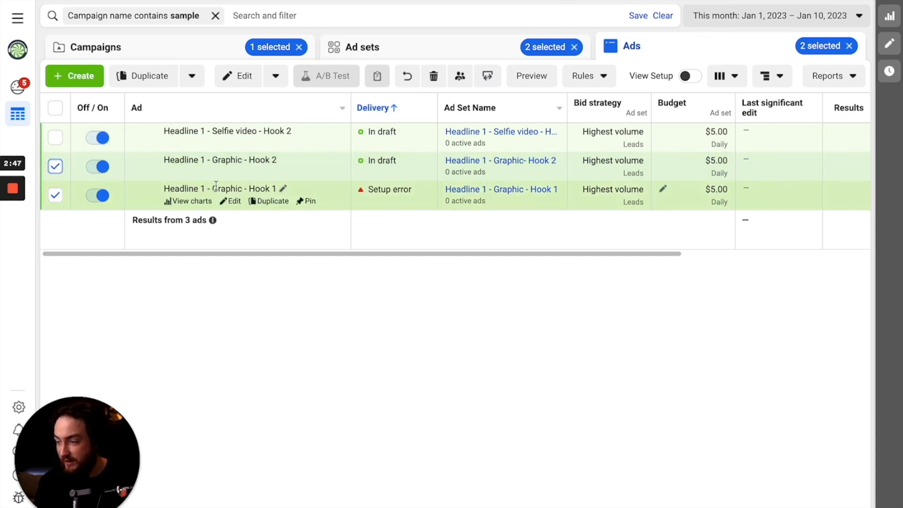
click(241, 78)
scroll(301, 166, down, 8)
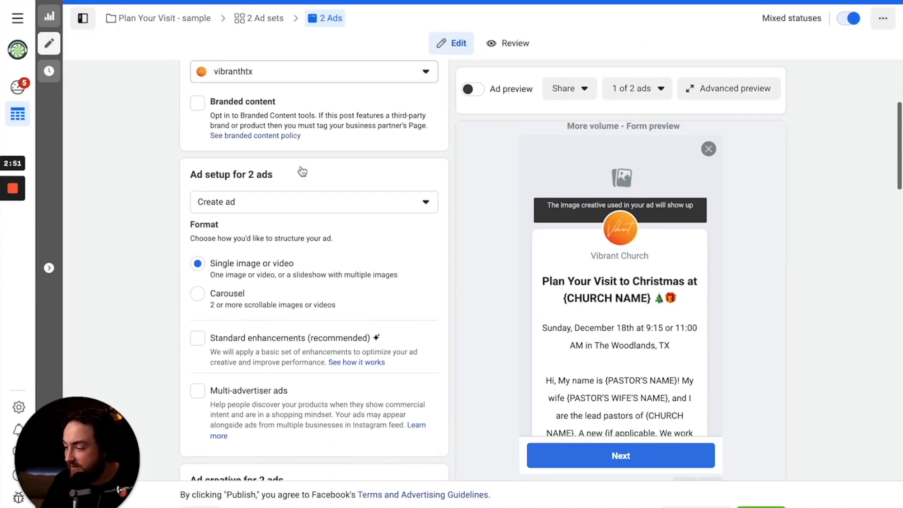
scroll(308, 167, down, 4)
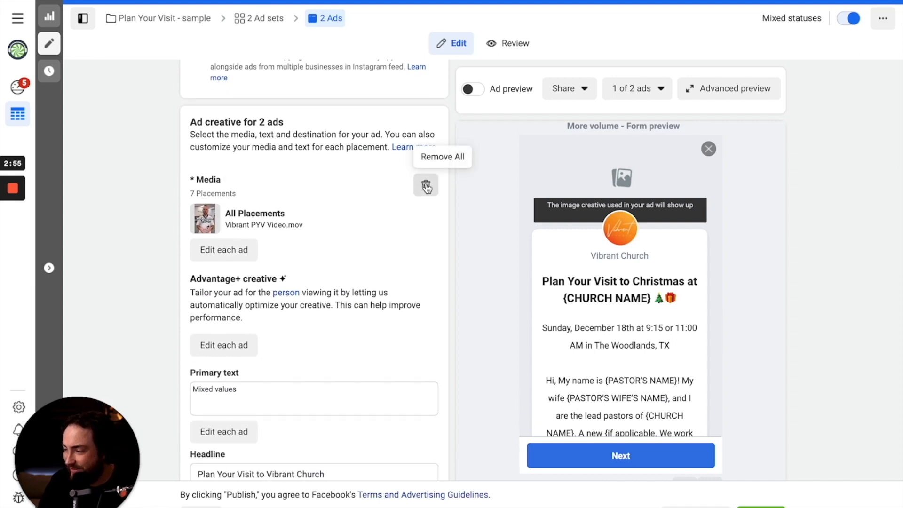
click(426, 186)
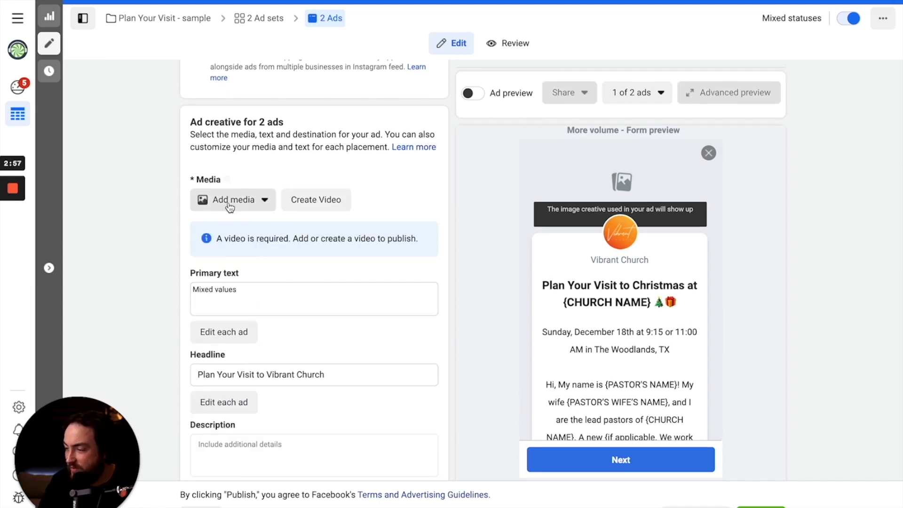
Add the "Self" graphic from the Instagram images as the new media for both Graphic ads.
click(230, 203)
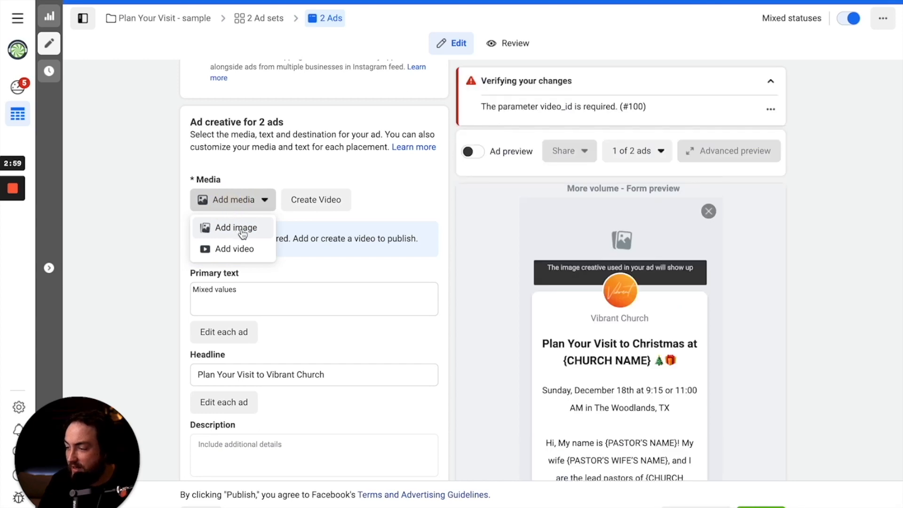
click(240, 229)
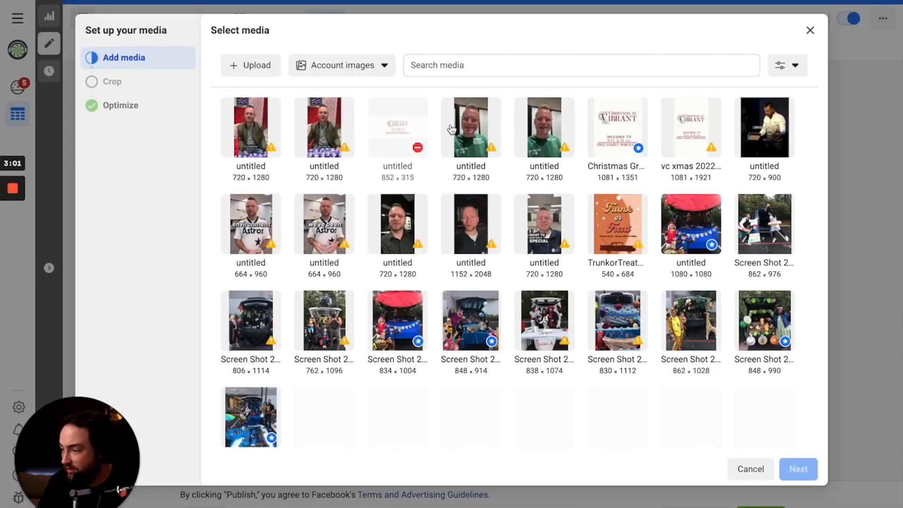
click(242, 65)
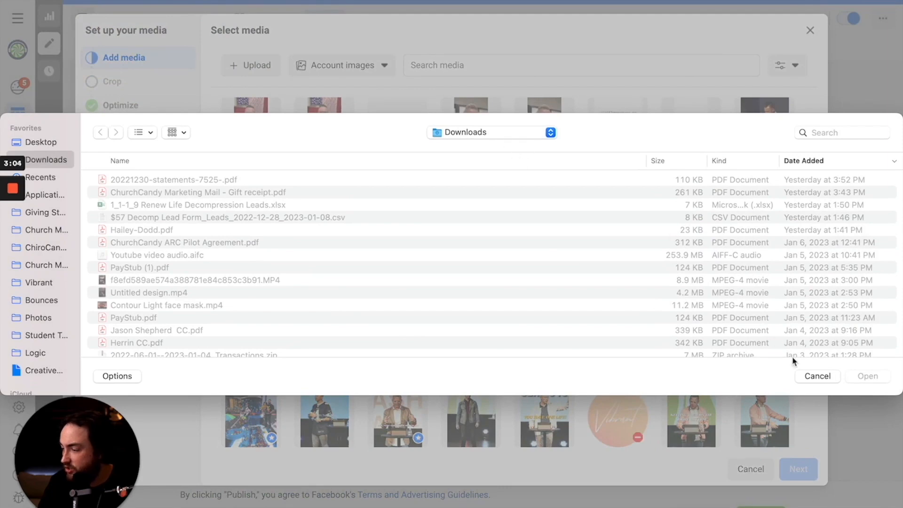
click(816, 376)
click(383, 65)
click(387, 156)
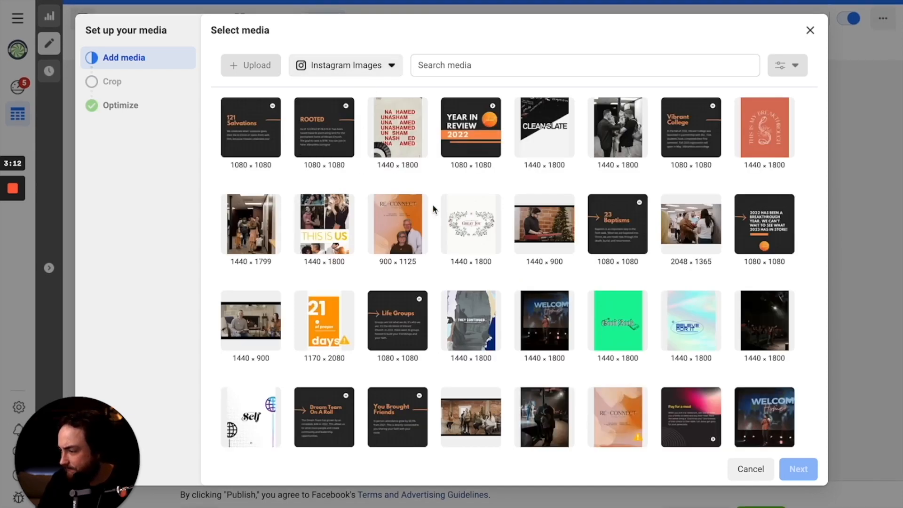
click(251, 416)
click(790, 470)
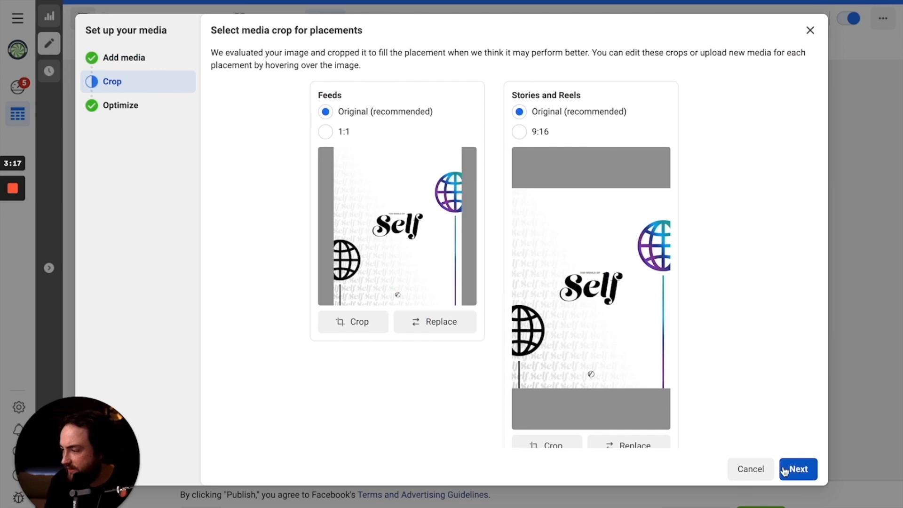
Crop the graphic to 1:1 for Feeds and 9:16 for Stories and Reels, apply it and return to the ads list.
click(325, 133)
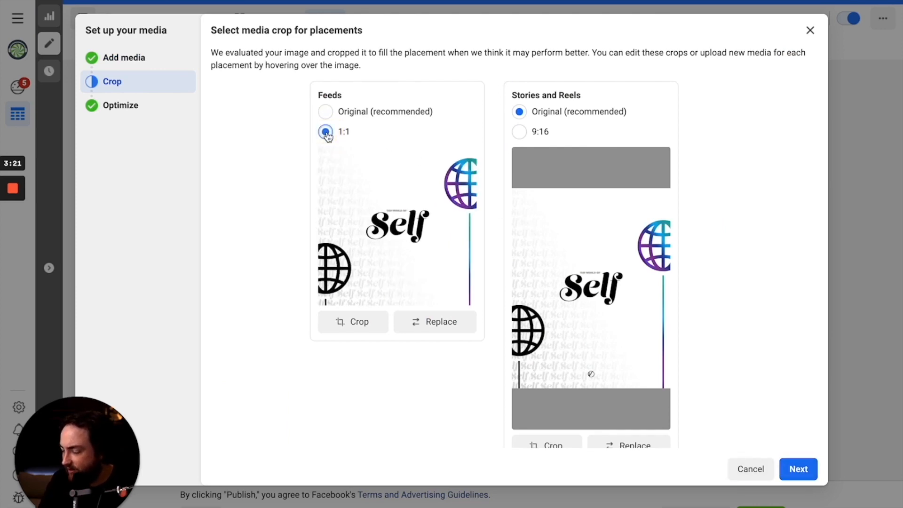
click(520, 133)
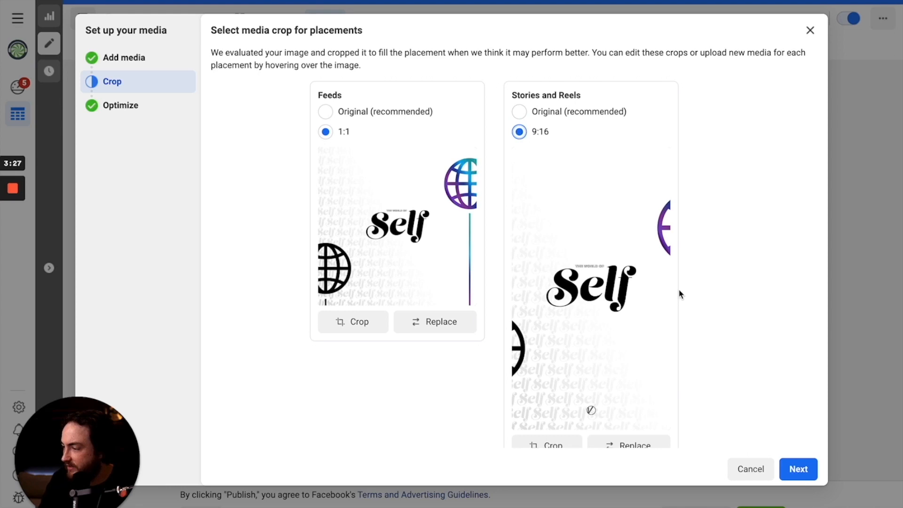
scroll(771, 340, down, 1)
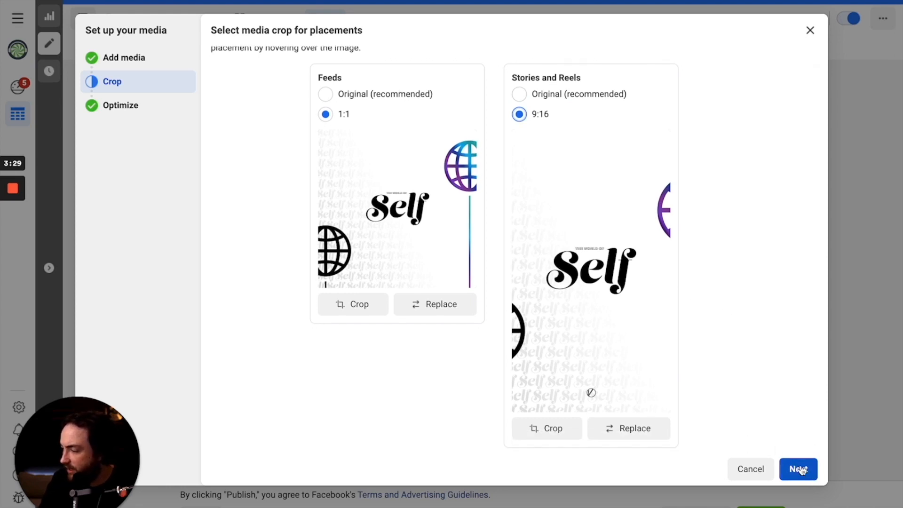
scroll(611, 274, up, 1)
click(519, 112)
click(519, 132)
scroll(608, 339, down, 1)
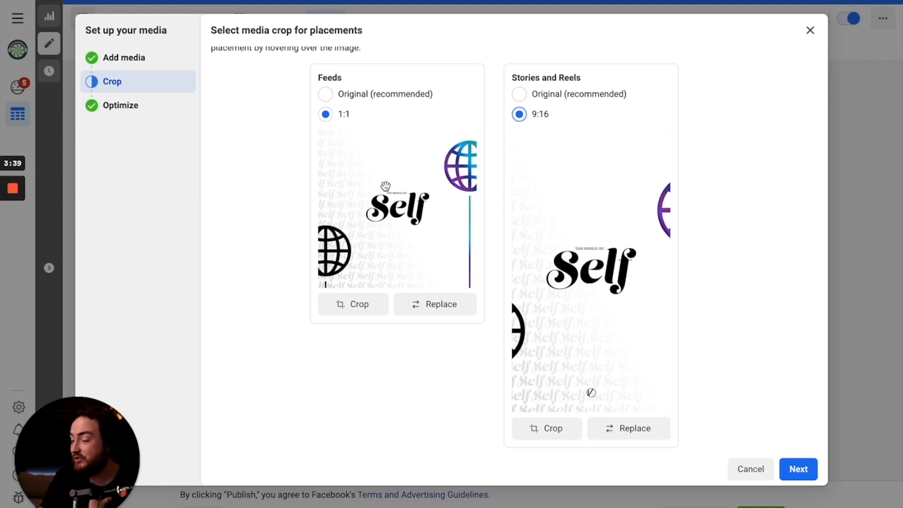
click(803, 470)
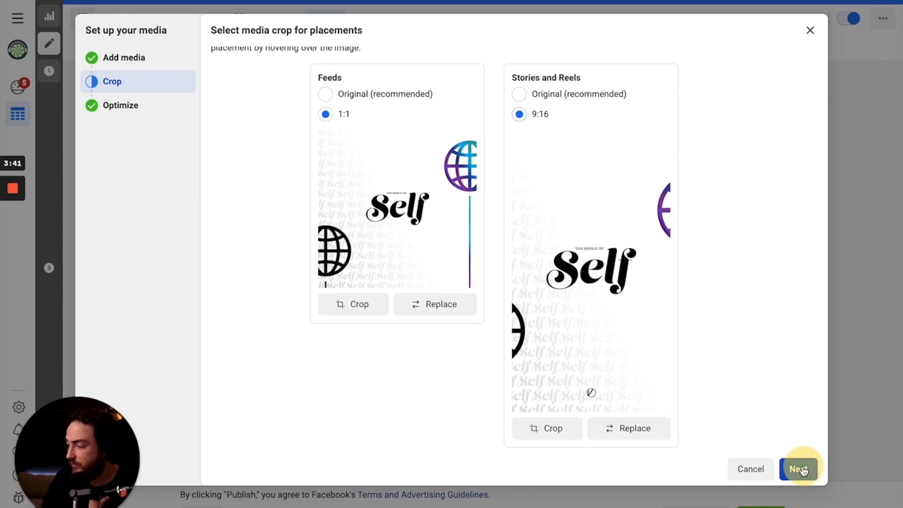
click(806, 477)
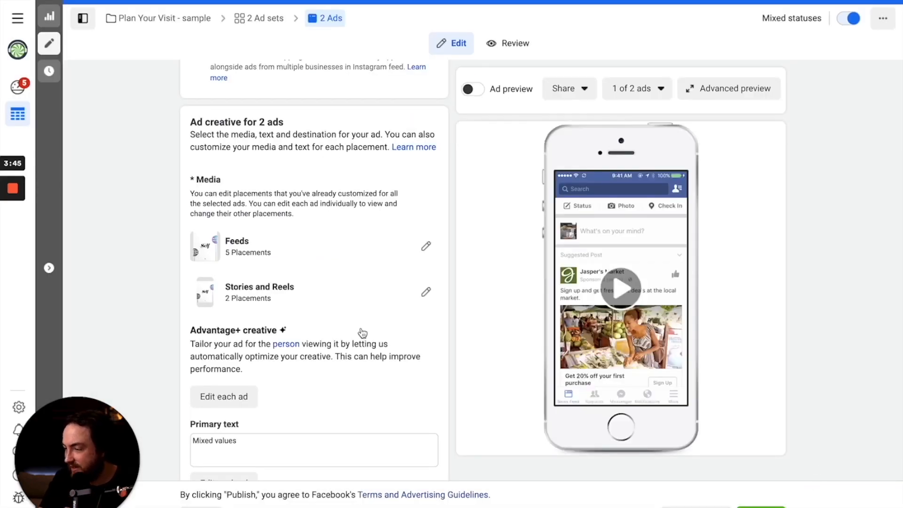
scroll(365, 332, up, 1)
scroll(366, 330, down, 5)
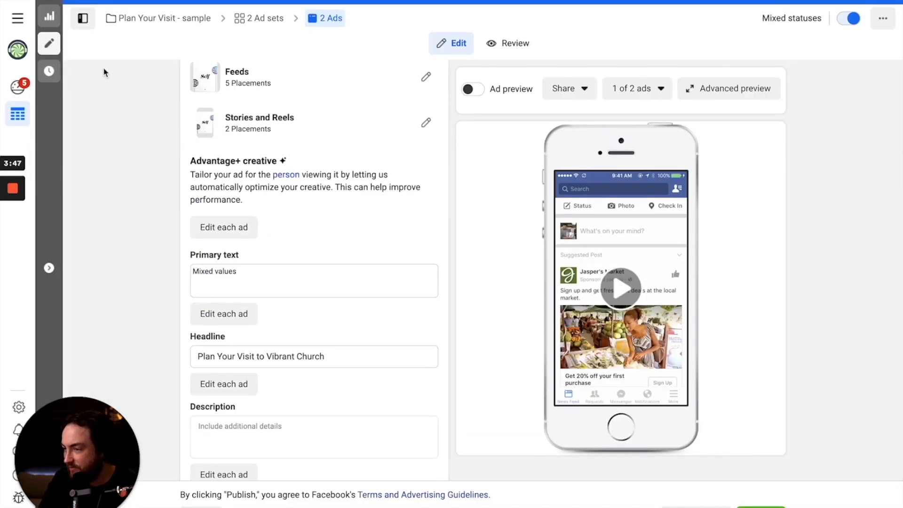
click(83, 17)
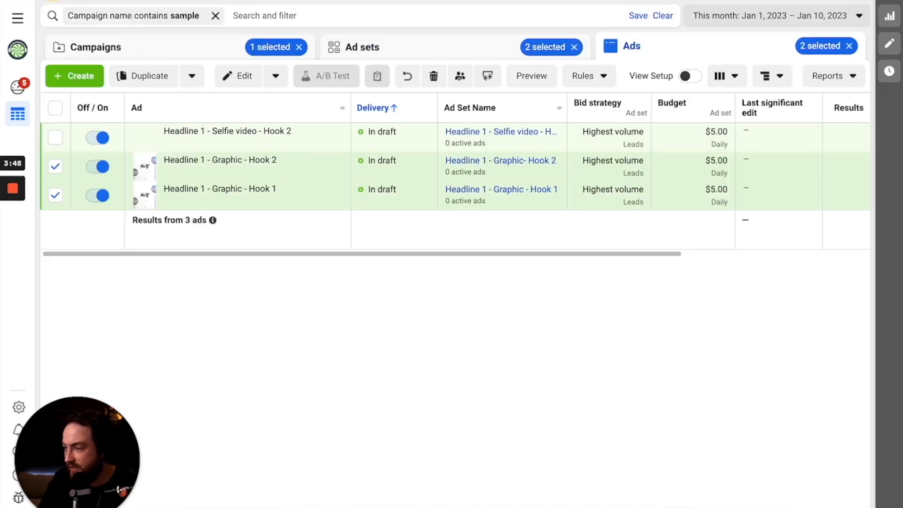
Examine the shared budget and schedule settings of all four ad sets in the campaign.
click(398, 55)
click(55, 109)
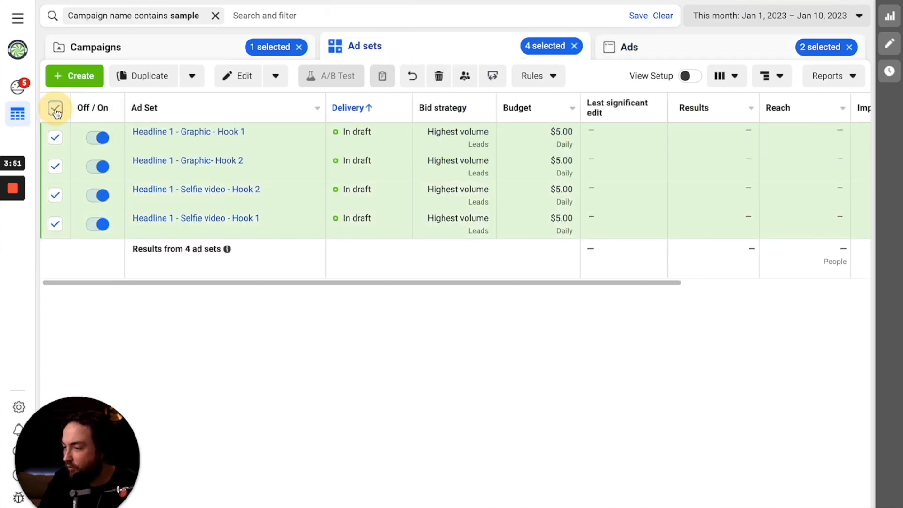
click(56, 109)
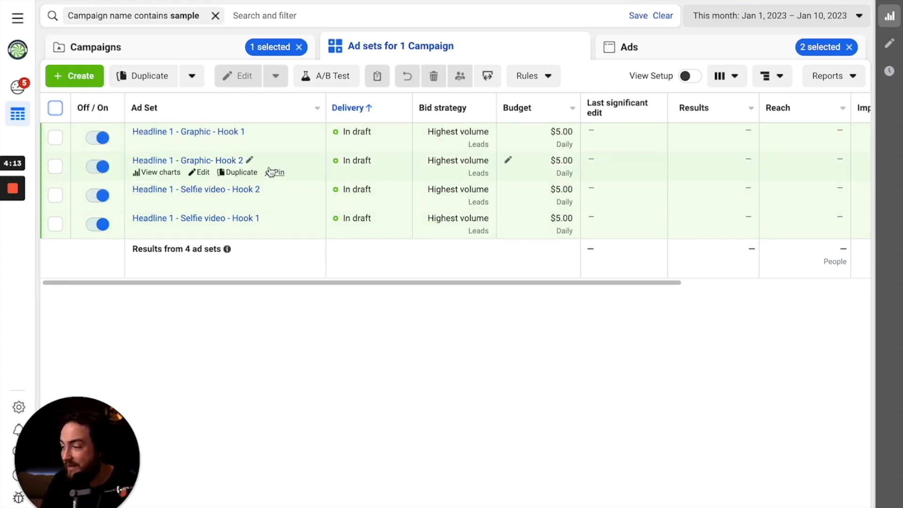
click(55, 108)
click(235, 83)
scroll(324, 239, down, 10)
scroll(325, 238, down, 2)
scroll(379, 163, up, 1)
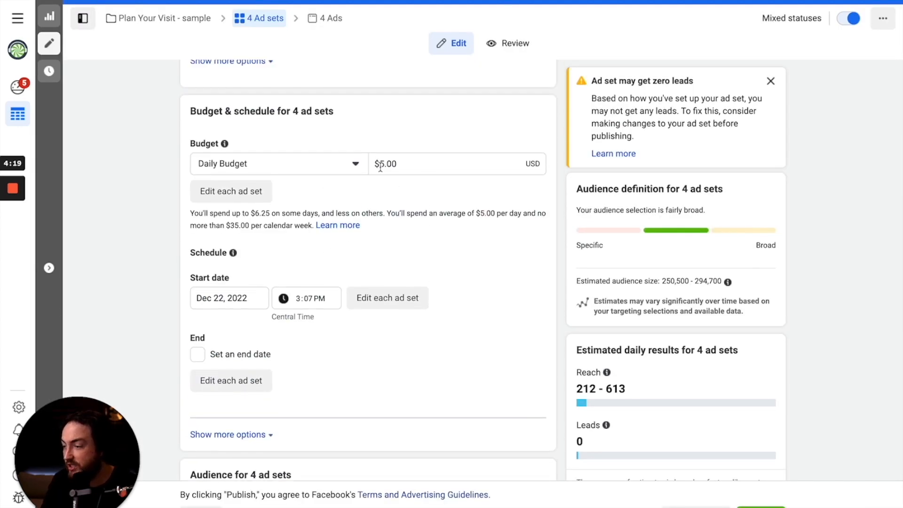
click(49, 16)
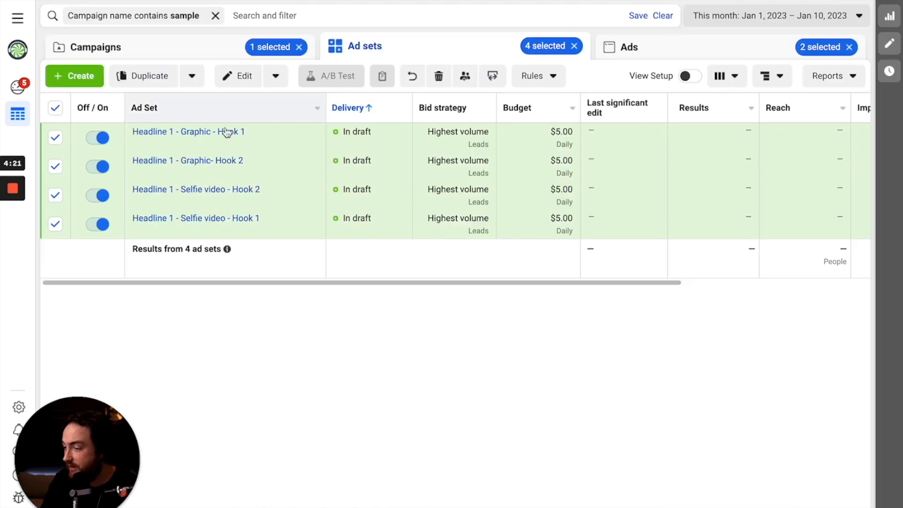
Duplicate all four Headline 1 ad sets once within the original campaign.
click(55, 108)
click(55, 108)
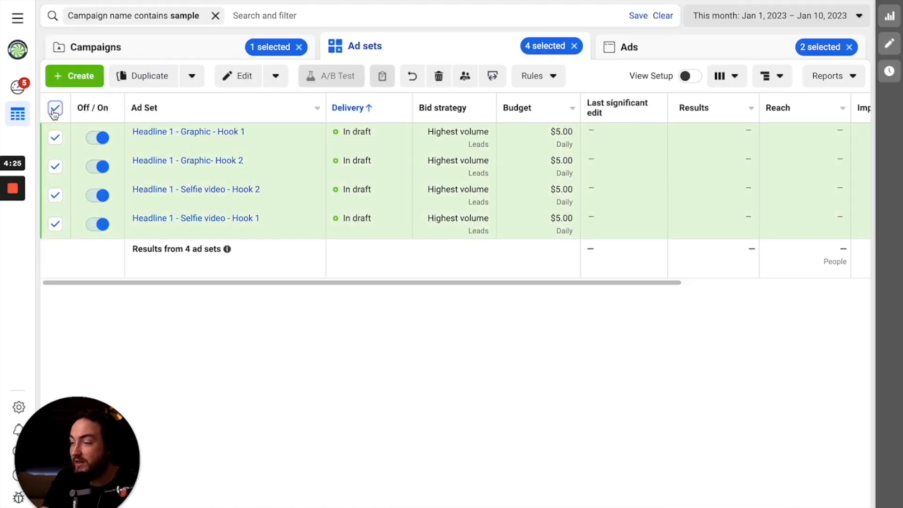
click(135, 80)
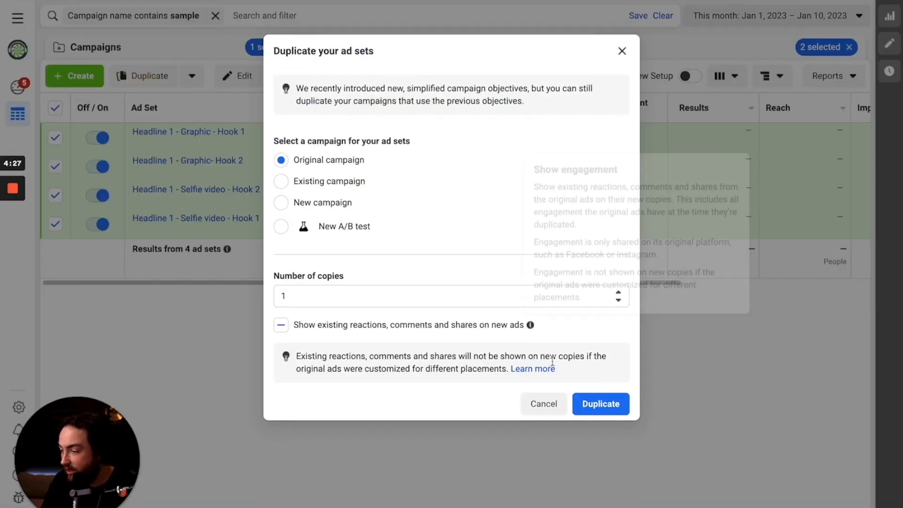
click(600, 400)
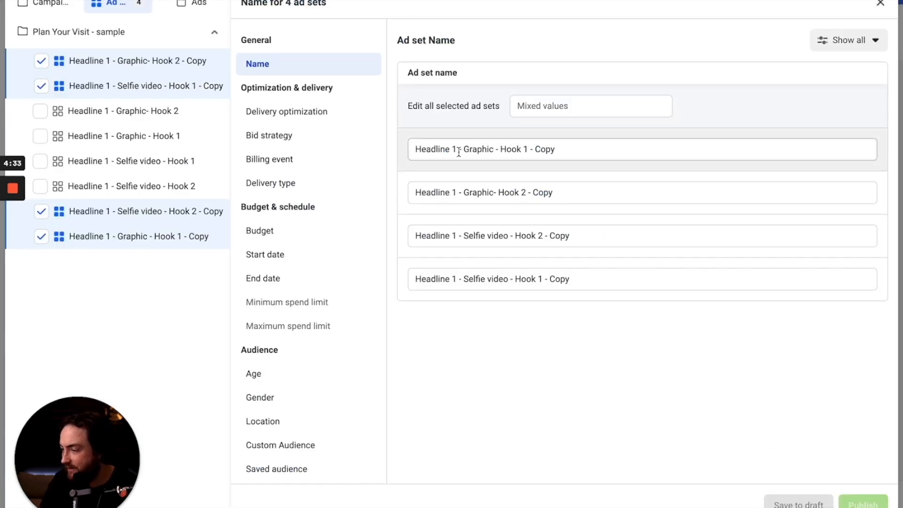
Rename the four copied ad sets with "Headline 2" and no "- Copy" suffix, save them to draft and return to the ad sets list.
click(455, 149)
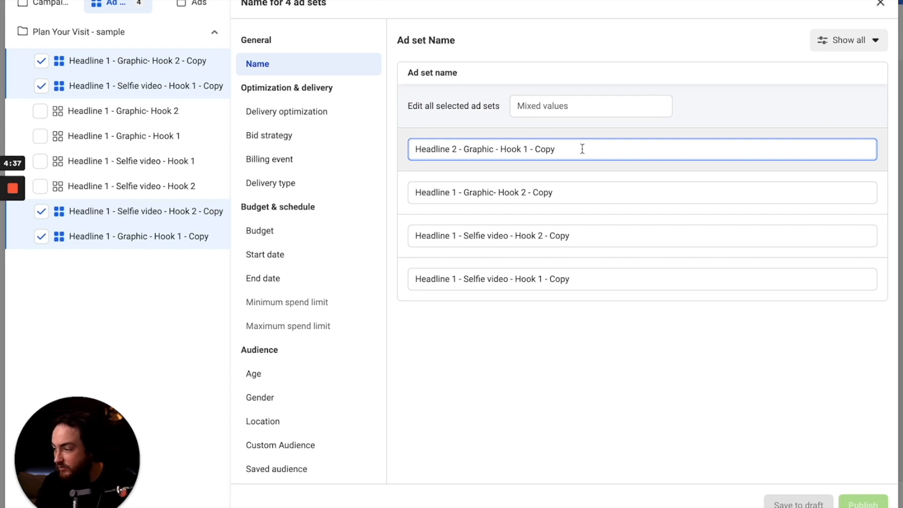
double_click(544, 149)
key(BackSpace)
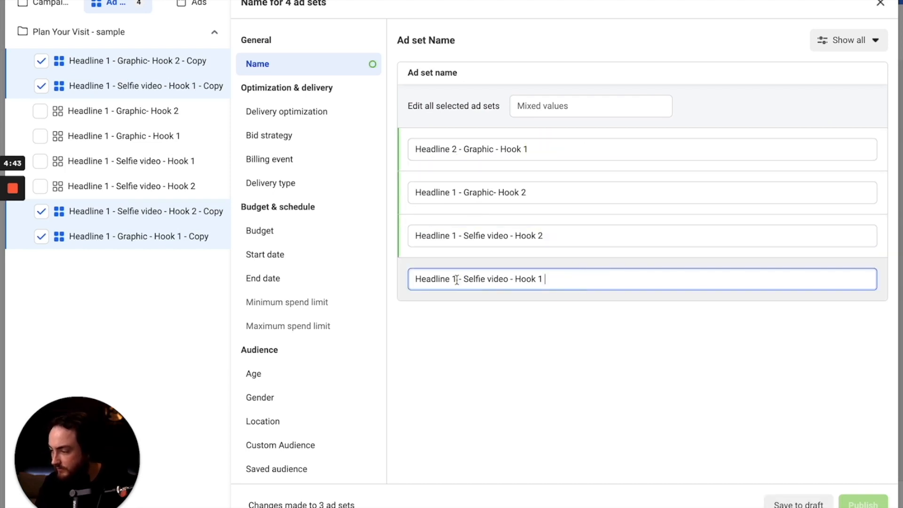
text(2)
double_click(454, 235)
text(2)
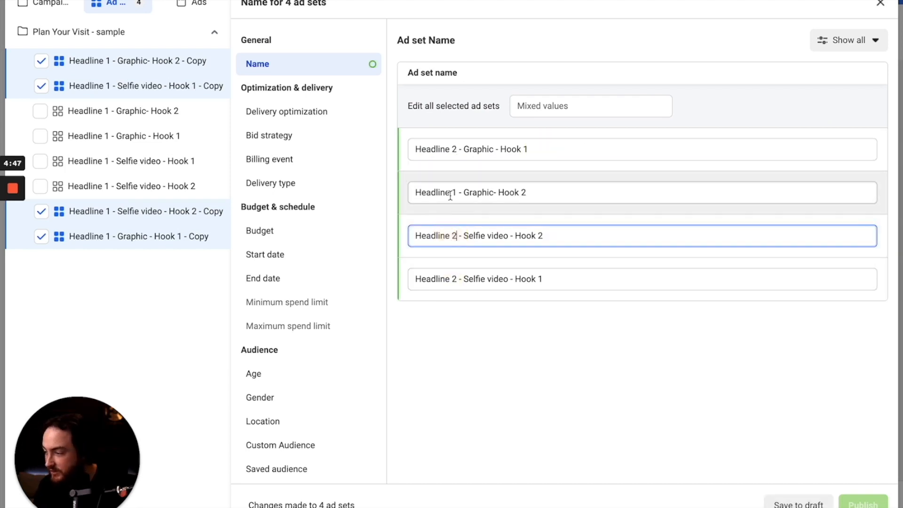
double_click(450, 192)
text(2)
click(789, 503)
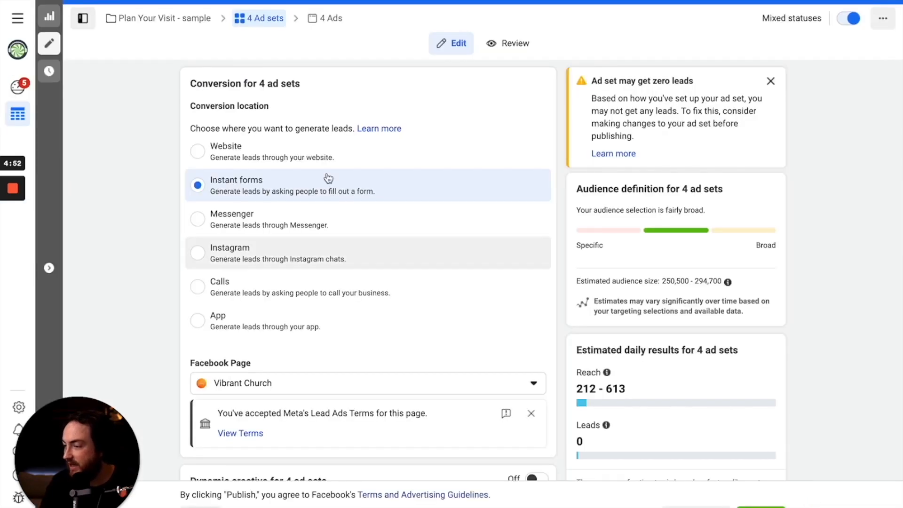
click(48, 16)
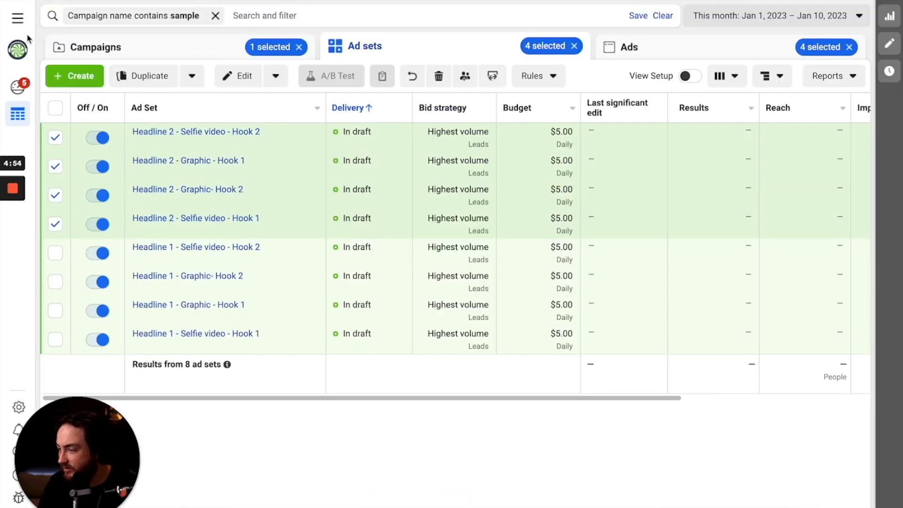
Change "Headline 1" to "Headline 2" in the names of the four ads inside the Headline 2 ad sets.
click(628, 49)
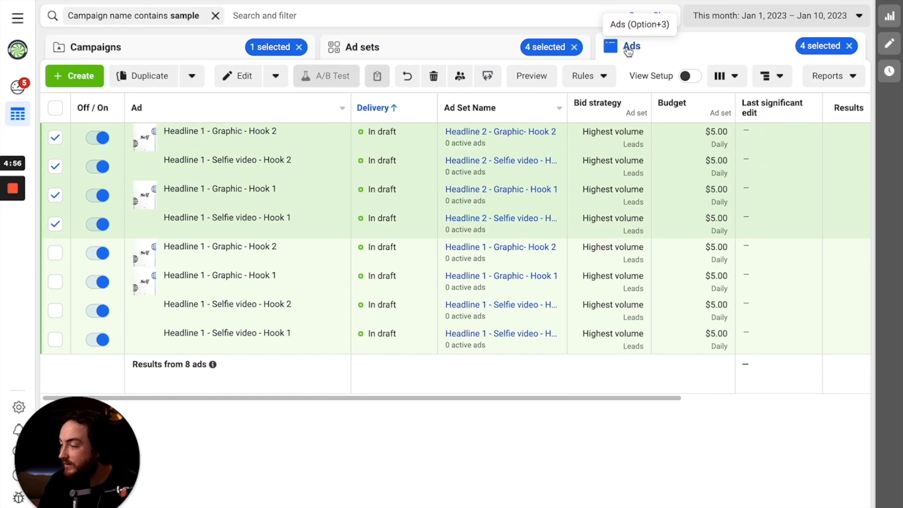
click(230, 74)
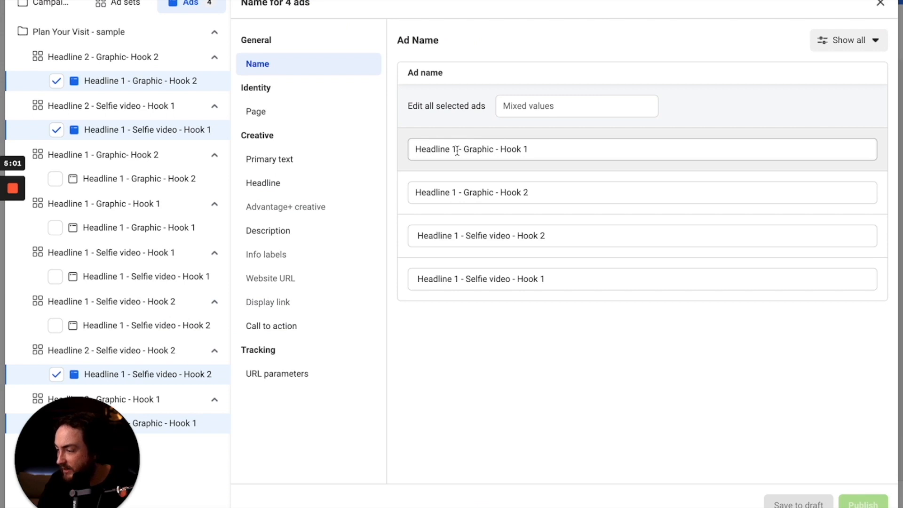
double_click(455, 150)
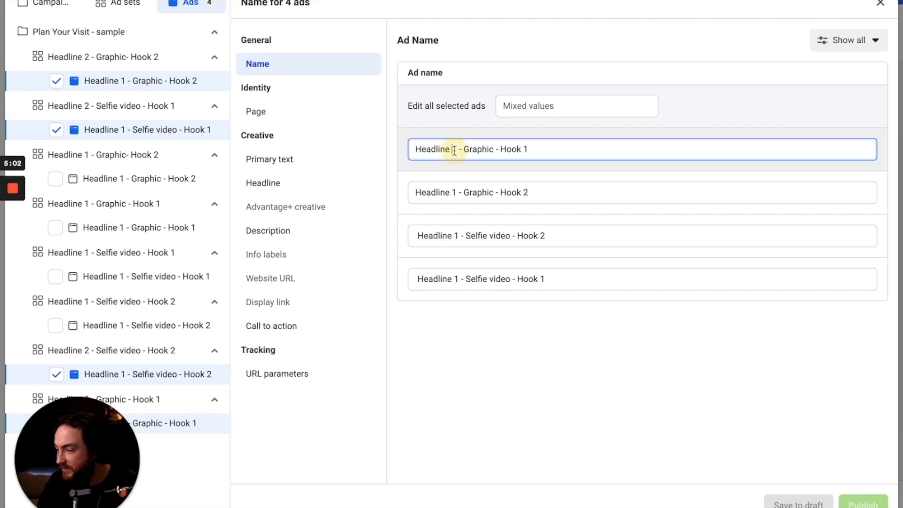
text(2)
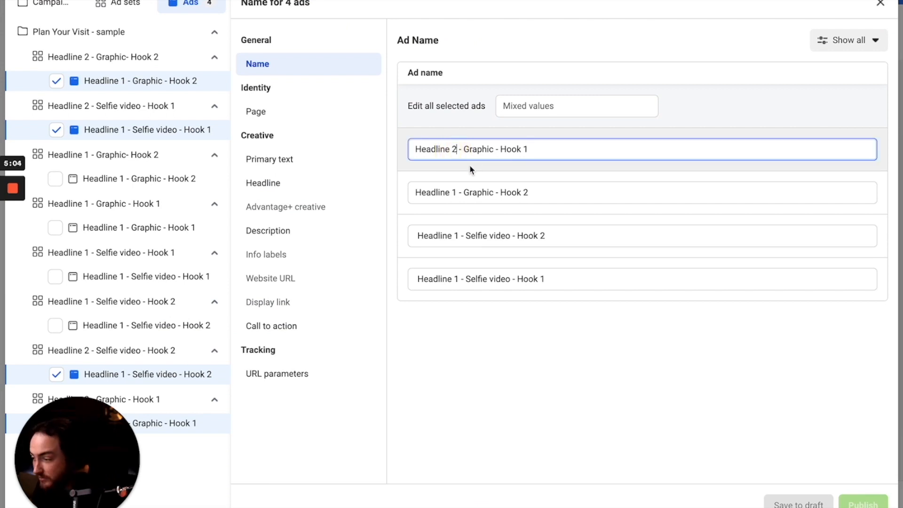
double_click(454, 193)
text(2)
double_click(455, 236)
text(2)
double_click(455, 279)
text(2)
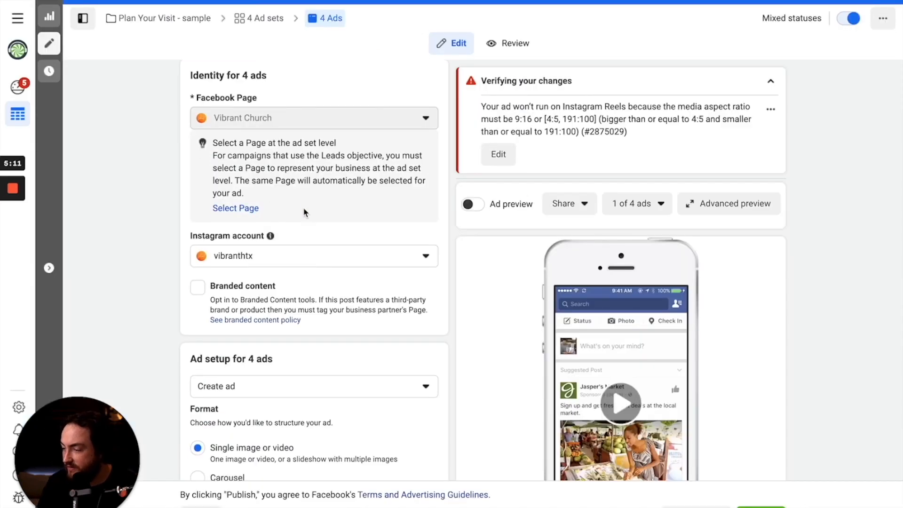
Set the headline of all four Headline 2 ads to "We’re saving your seat for Sunday 🙌".
scroll(304, 212, down, 10)
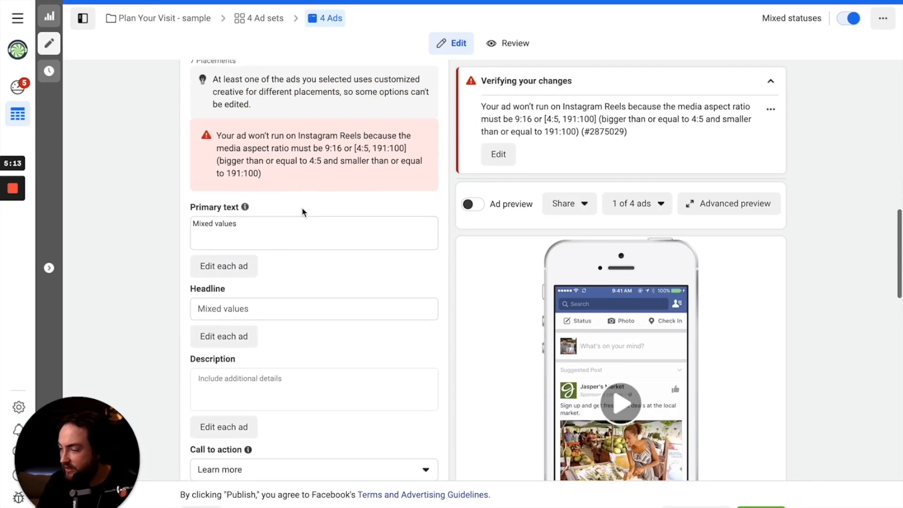
click(238, 309)
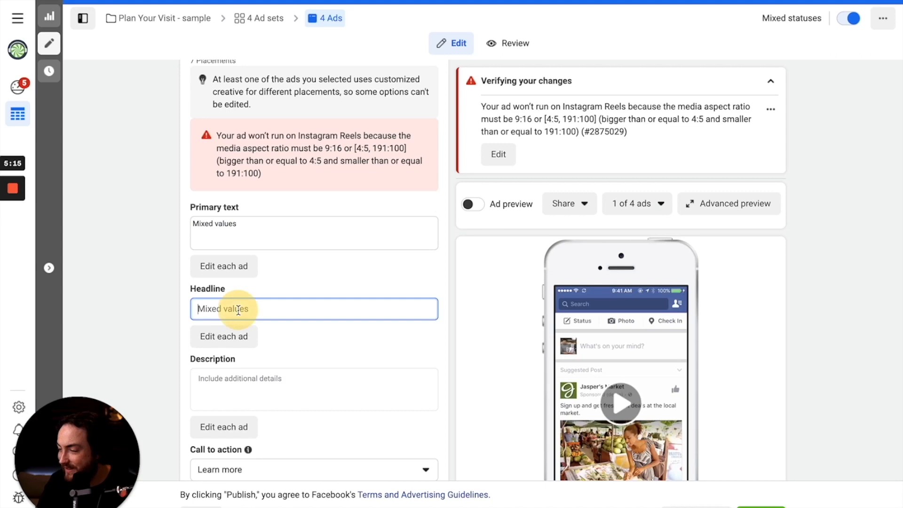
mouse_move(14, 241)
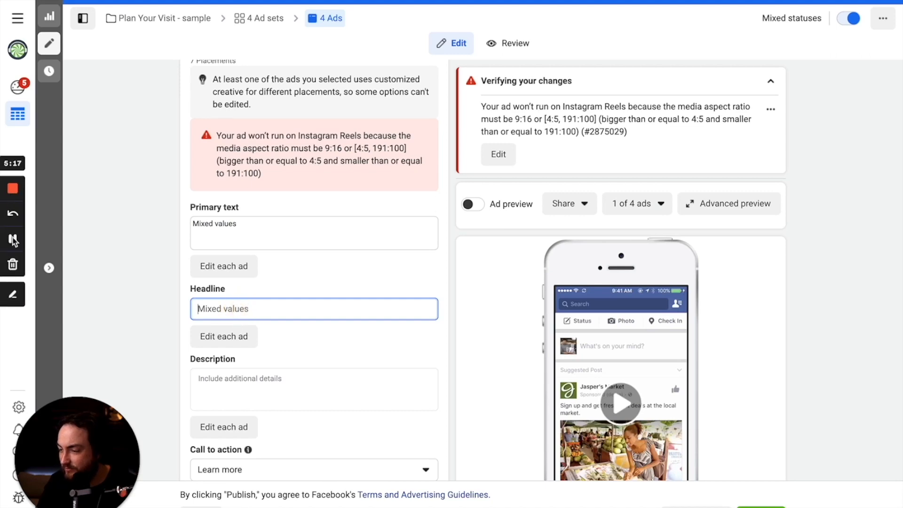
click(288, 235)
text(We’re saving your seat for Sunday 🙌)
click(286, 209)
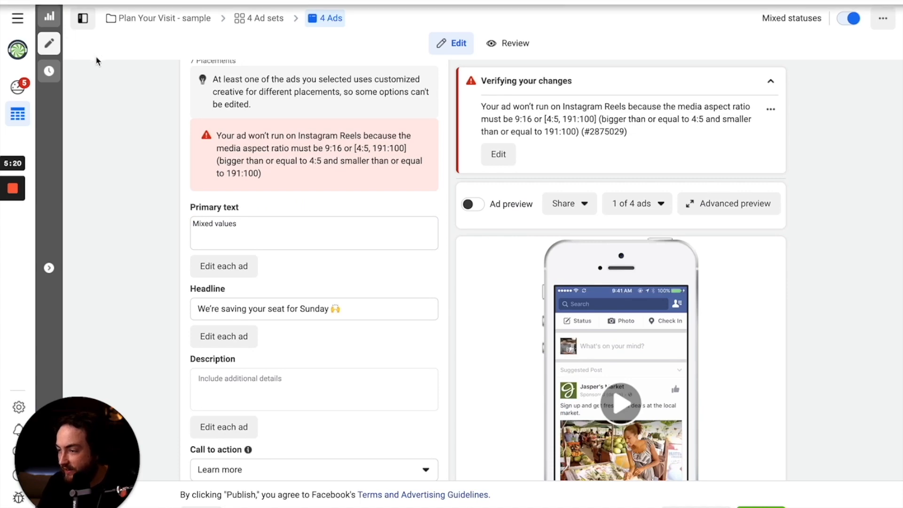
Close the editor for the four ads and return to the campaign's list of ad sets.
click(81, 18)
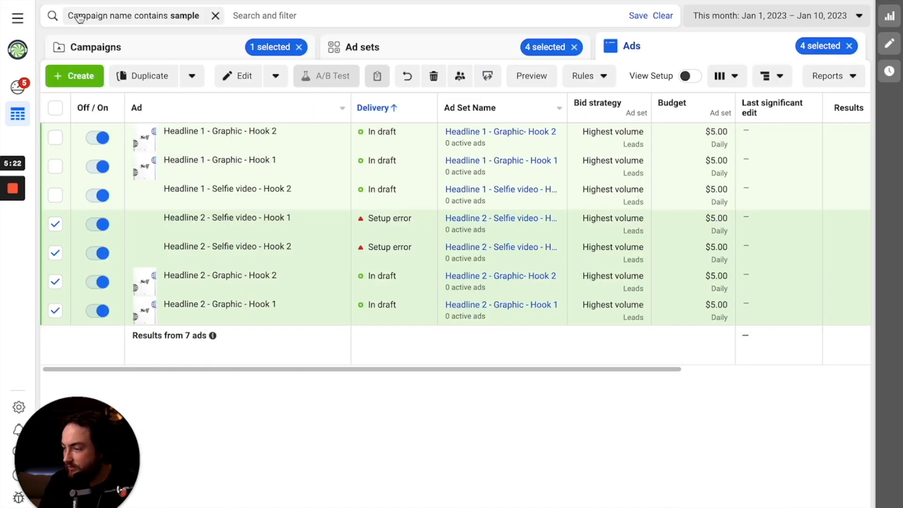
click(360, 51)
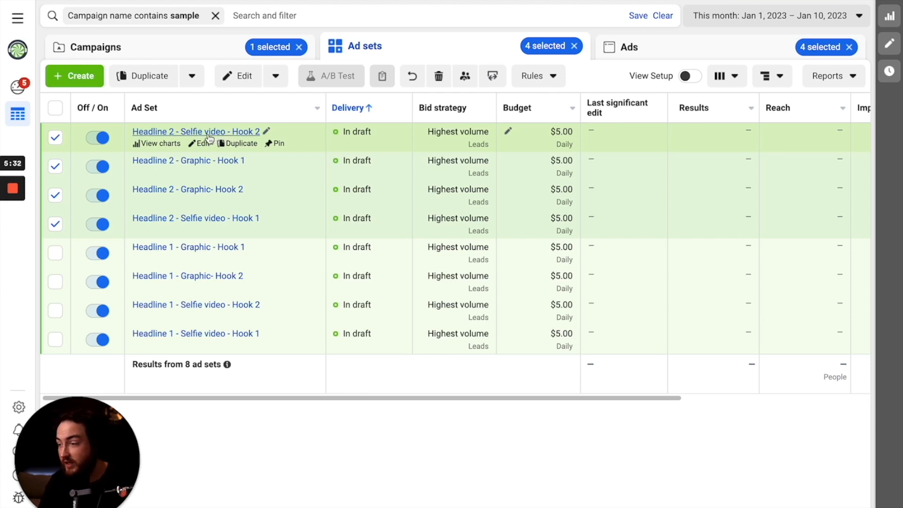
mouse_move(18, 198)
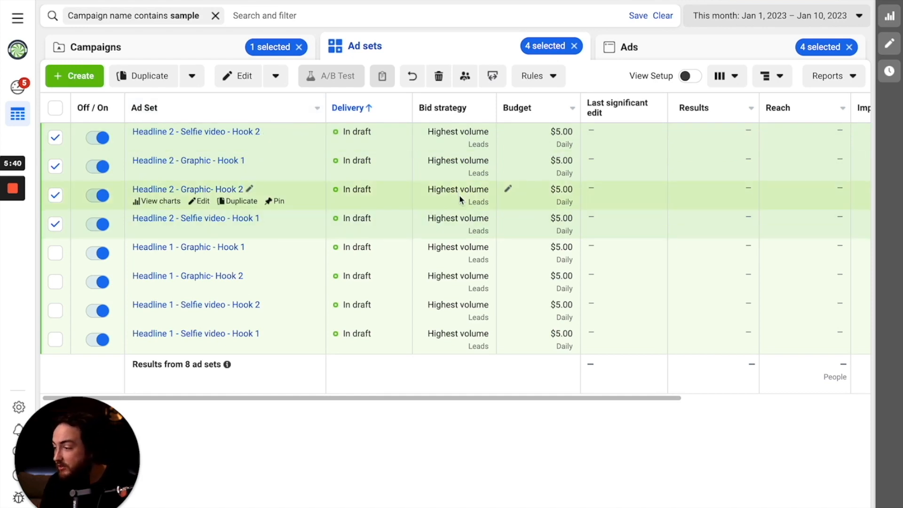
scroll(460, 199, right, 5)
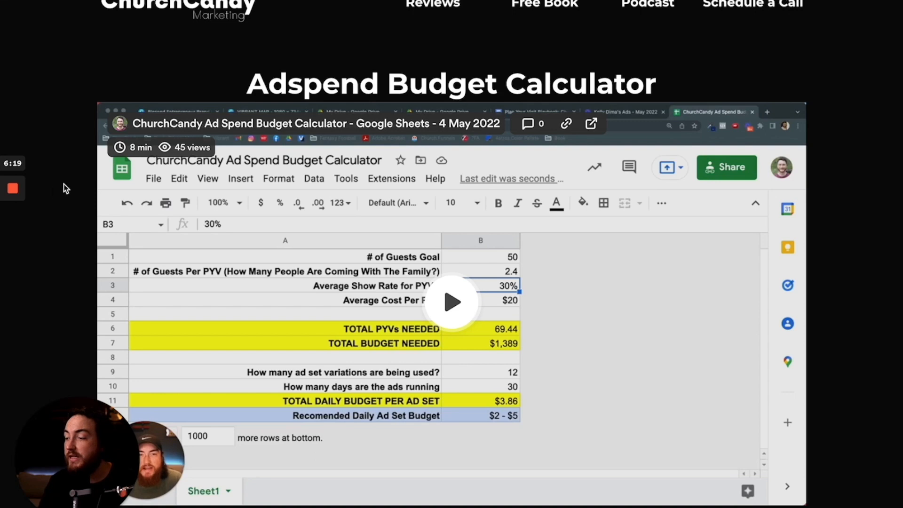
Open the ad spend budget calculator spreadsheet from the ChurchCandy Adspend Budget Calculator page.
scroll(515, 186, down, 1)
scroll(514, 188, down, 2)
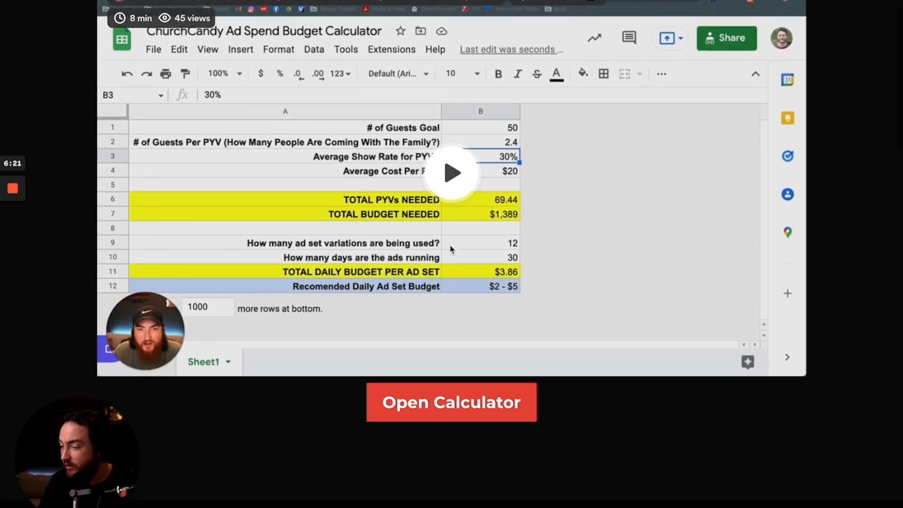
click(477, 401)
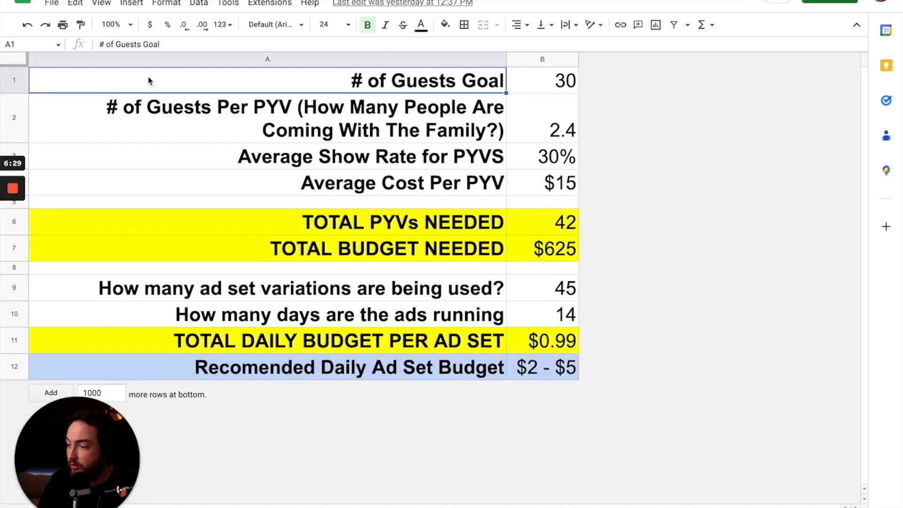
Examine the calculator's guest goal, guests per PYV, show rate and cost per PYV inputs, plus the total PYVs and total budget formulas.
click(49, 5)
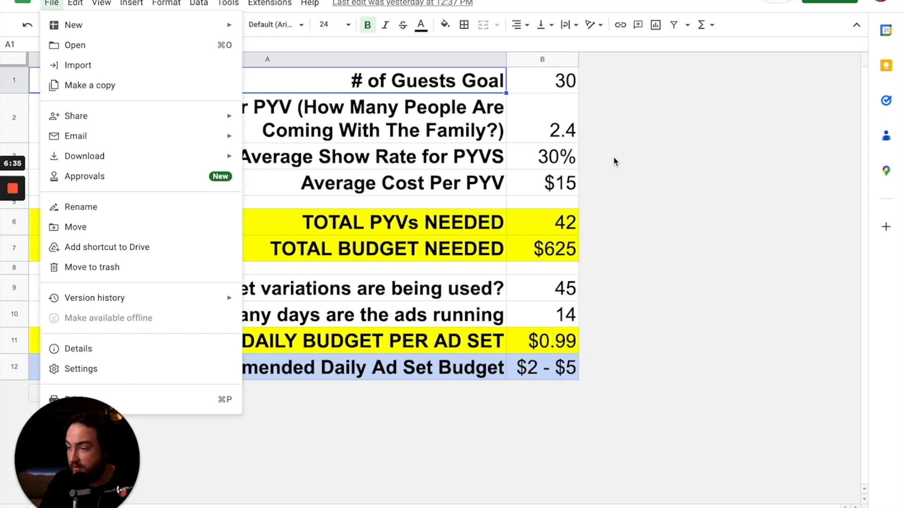
click(641, 167)
click(558, 87)
click(560, 114)
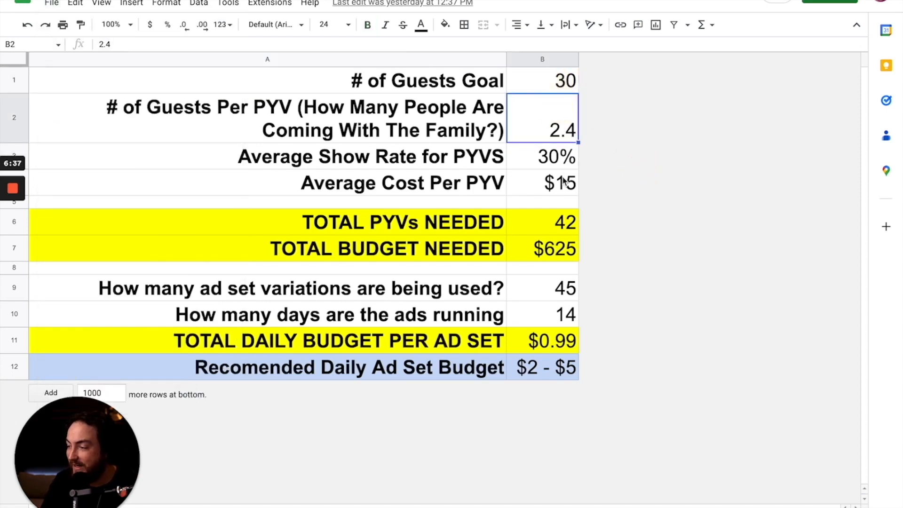
click(565, 163)
click(558, 89)
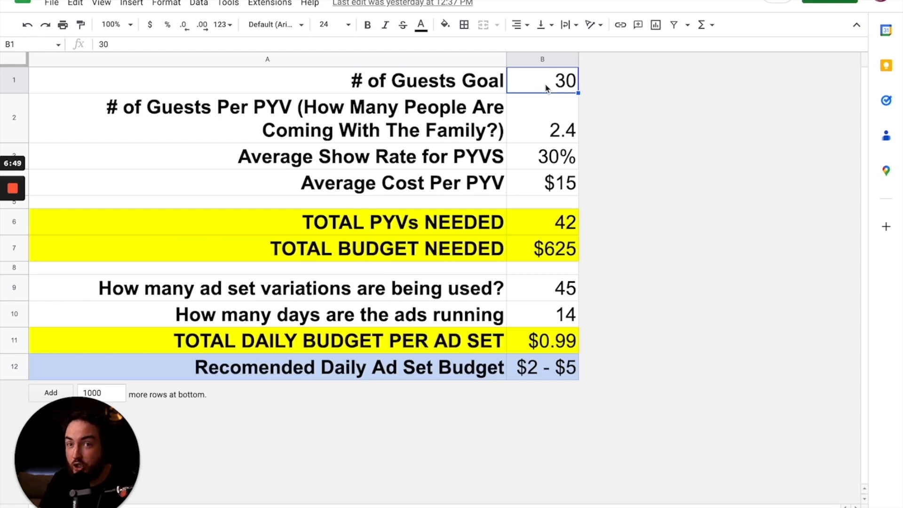
click(547, 111)
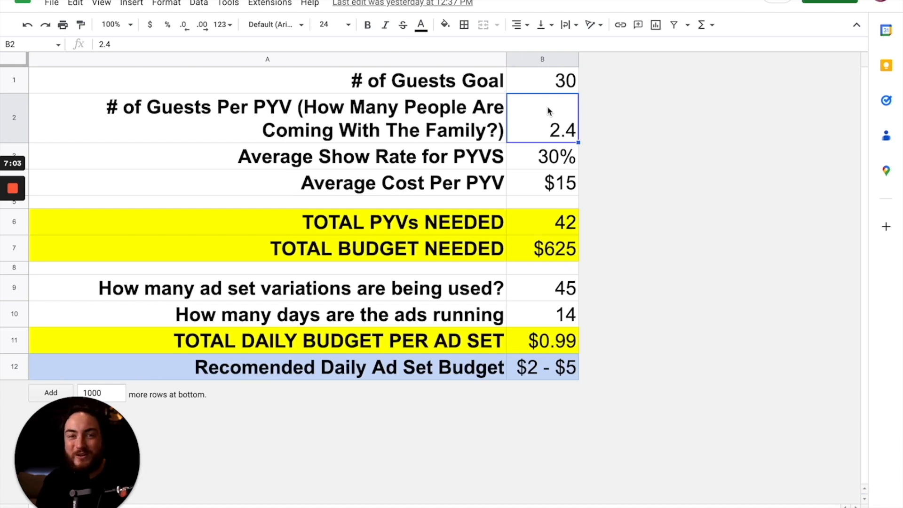
click(556, 165)
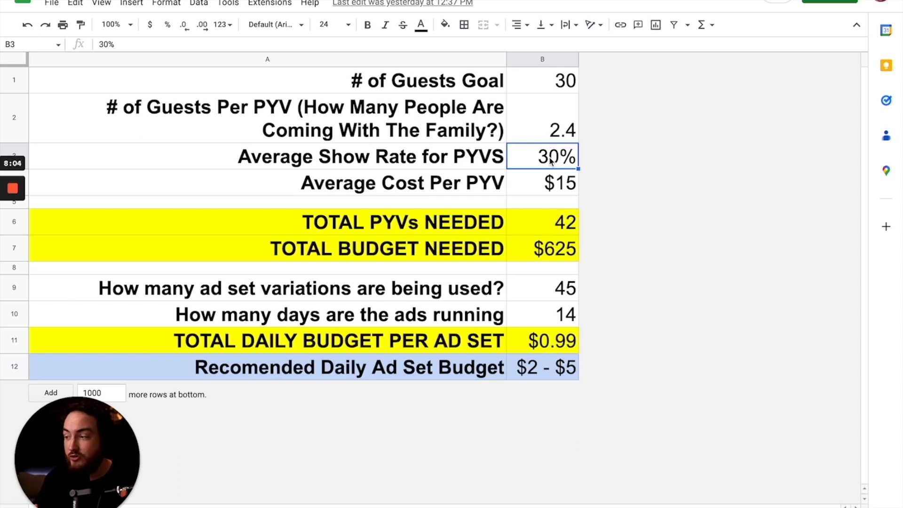
click(553, 194)
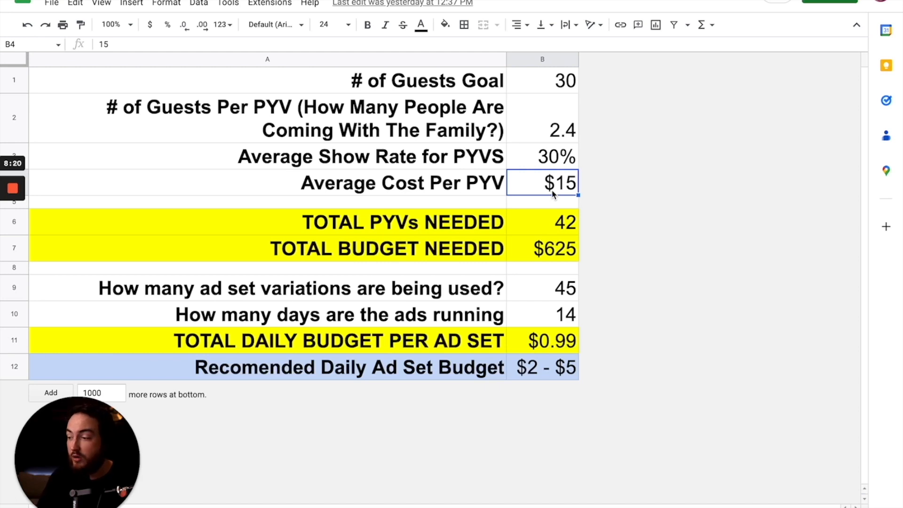
drag(553, 84, 559, 179)
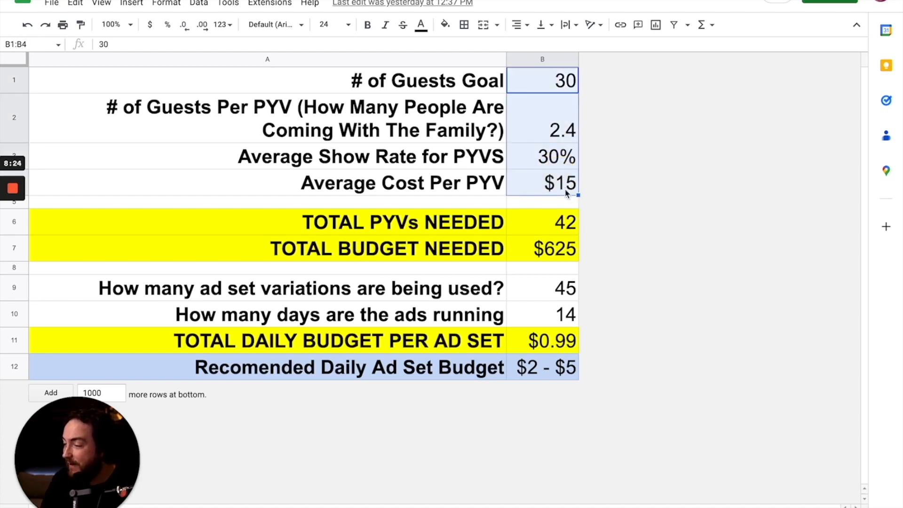
click(569, 228)
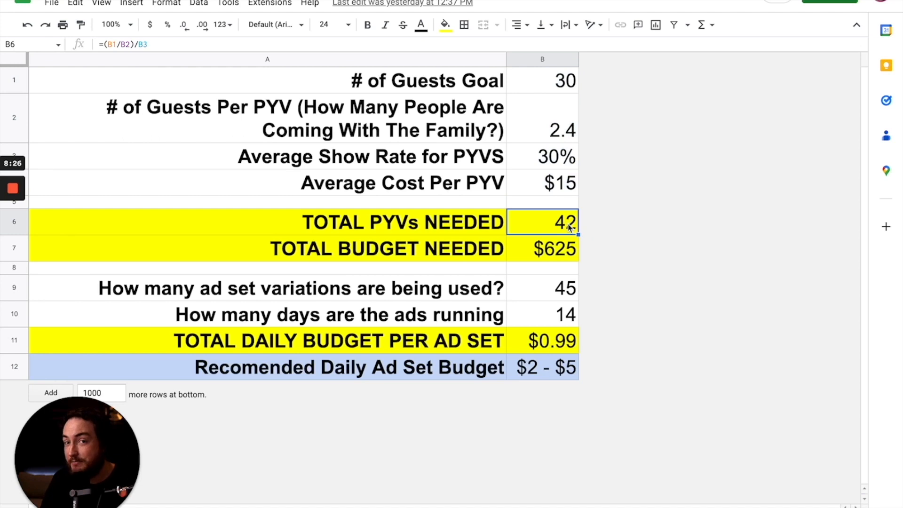
click(571, 243)
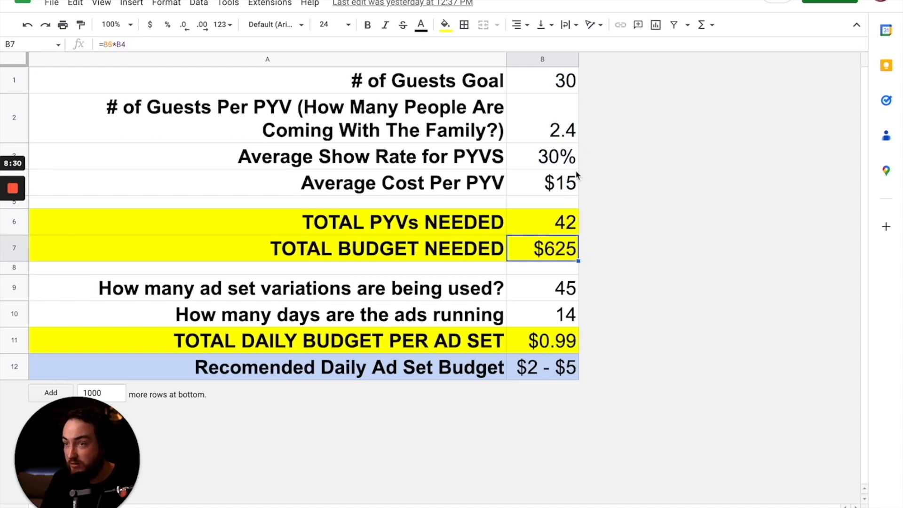
click(564, 88)
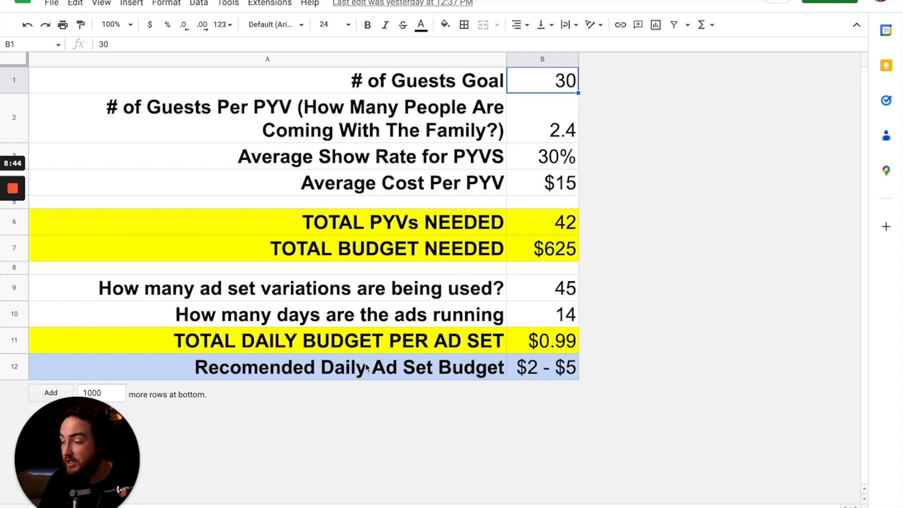
Set the number of ad set variations to 8 and the number of days the ads run to 30 in the calculator.
click(560, 295)
double_click(559, 293)
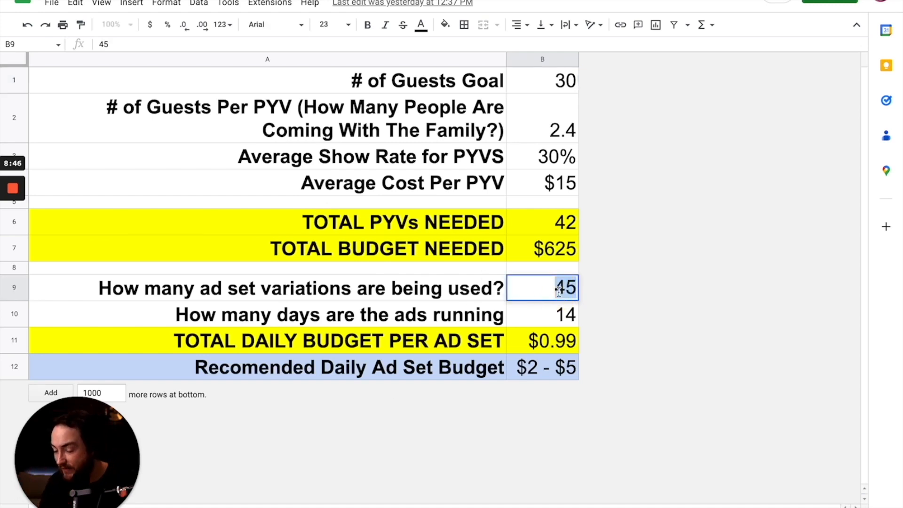
text(8)
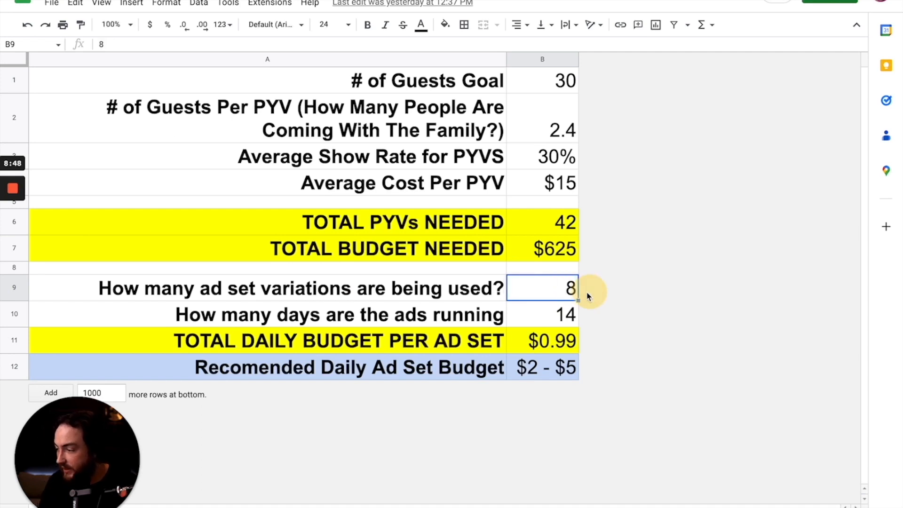
click(564, 314)
double_click(564, 314)
text(30)
click(602, 309)
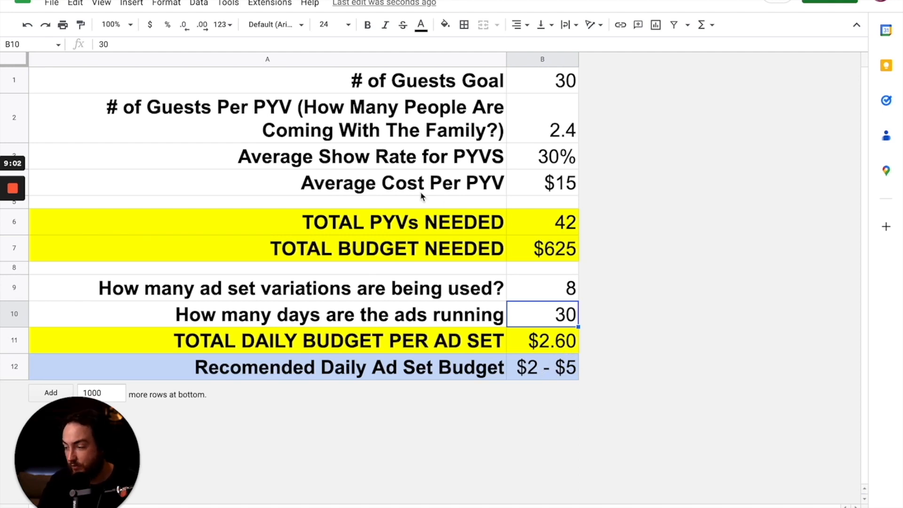
Switch to Ads Manager and set the daily budget of all eight ad sets to $2.60, checking it against the calculator before closing the editor.
mouse_move(133, 10)
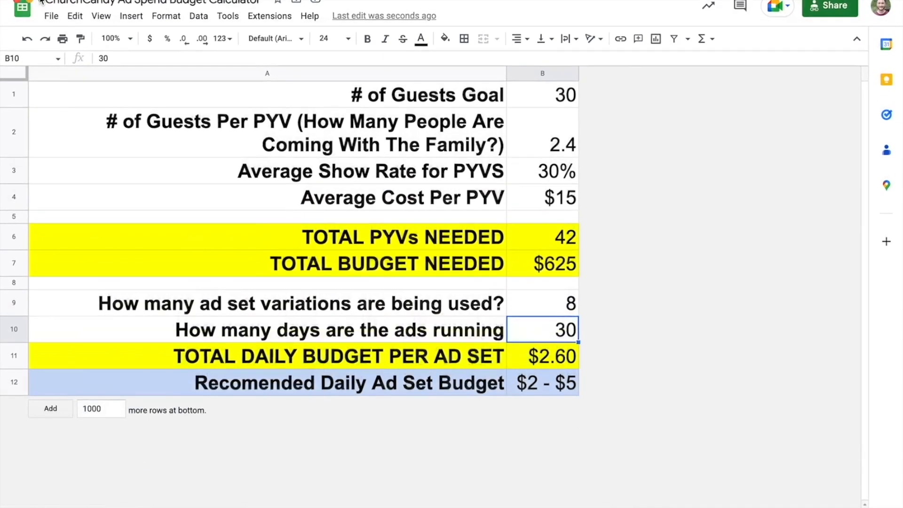
click(133, 9)
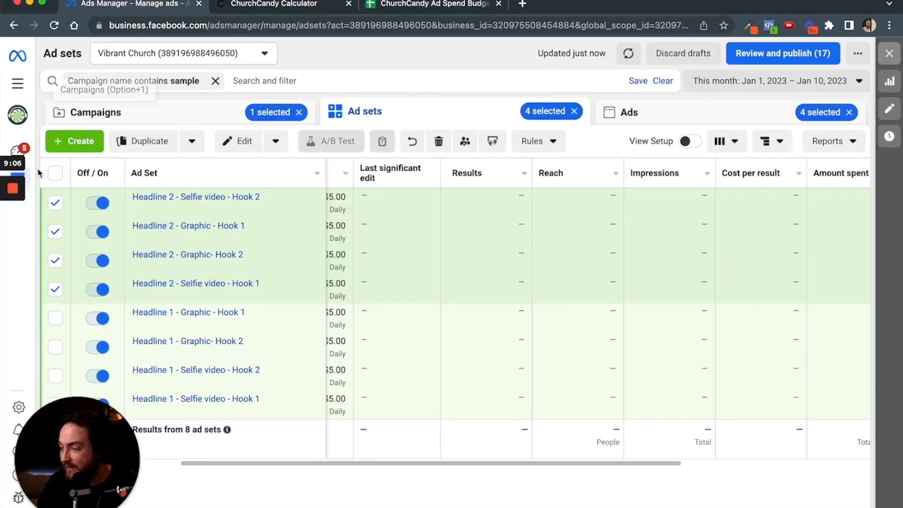
click(55, 175)
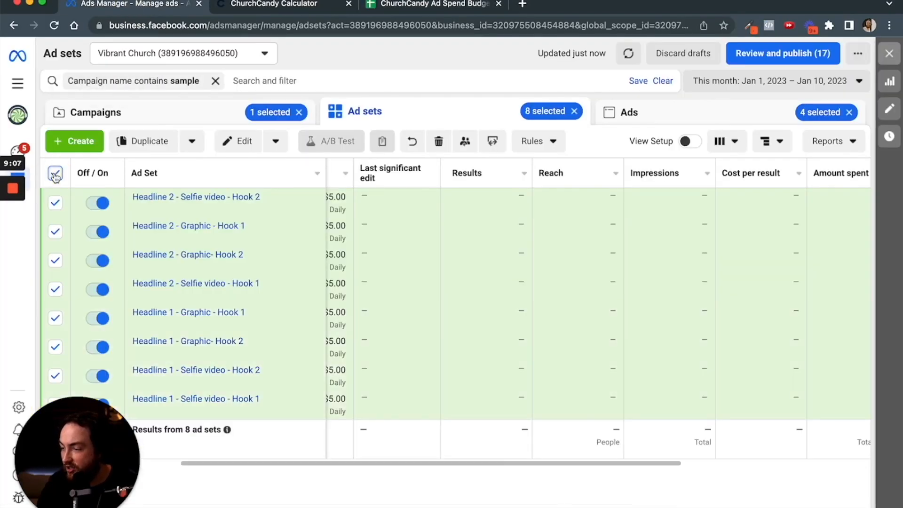
click(229, 143)
scroll(366, 235, down, 10)
double_click(387, 270)
text(2)
text(.63)
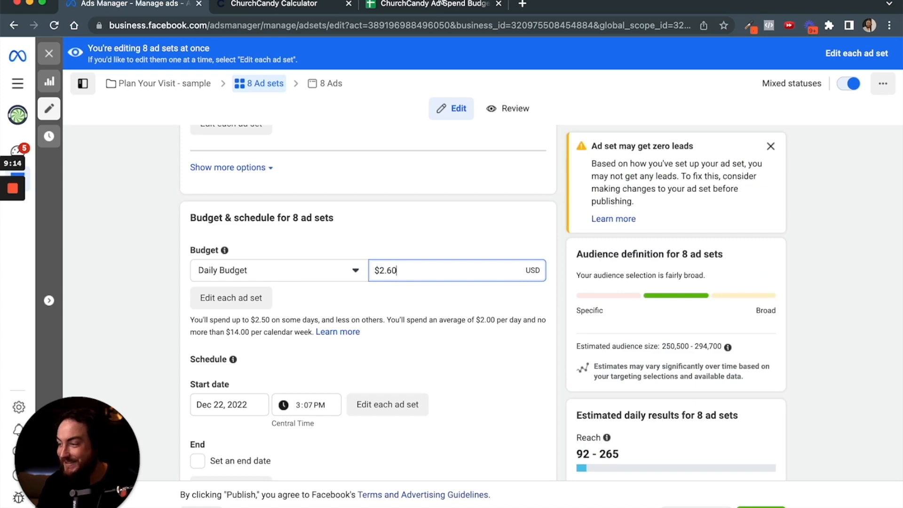
click(429, 6)
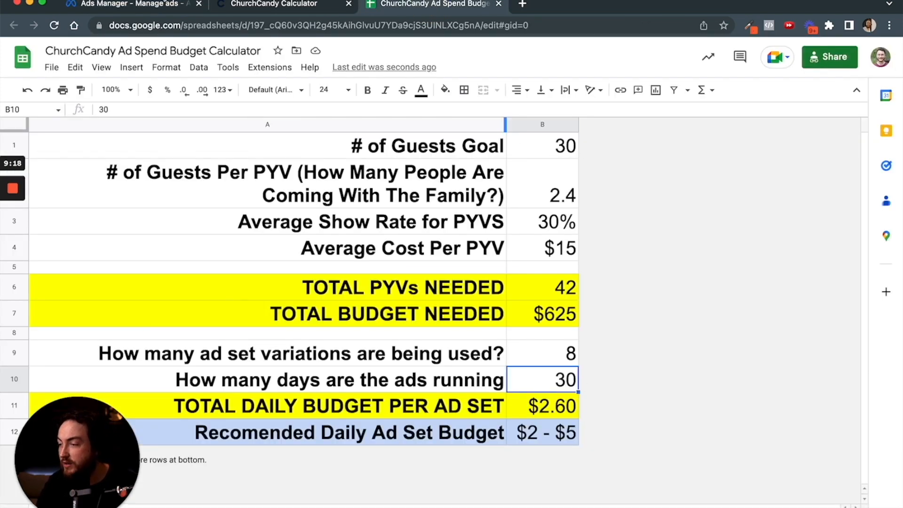
click(164, 4)
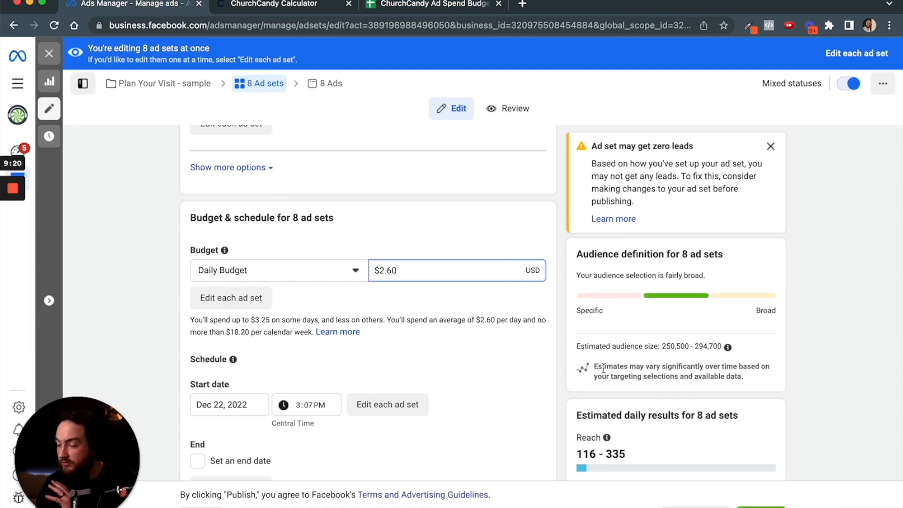
click(481, 364)
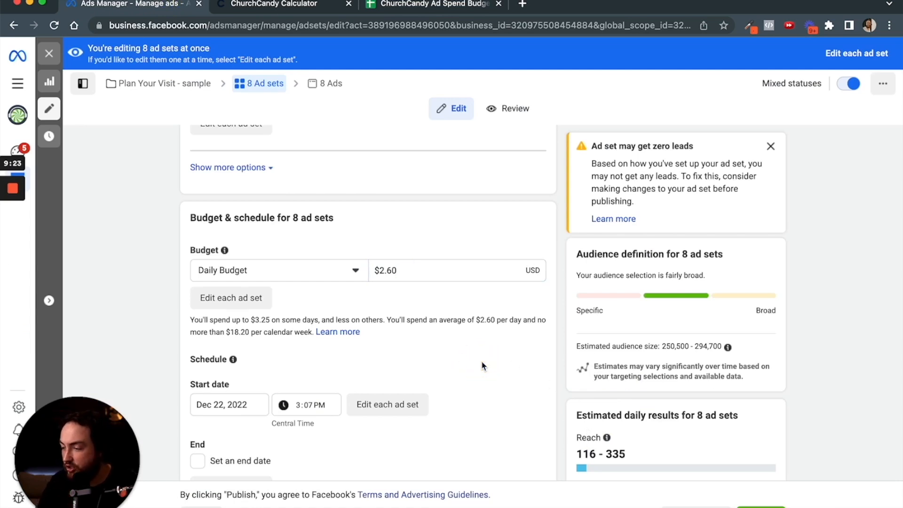
click(49, 53)
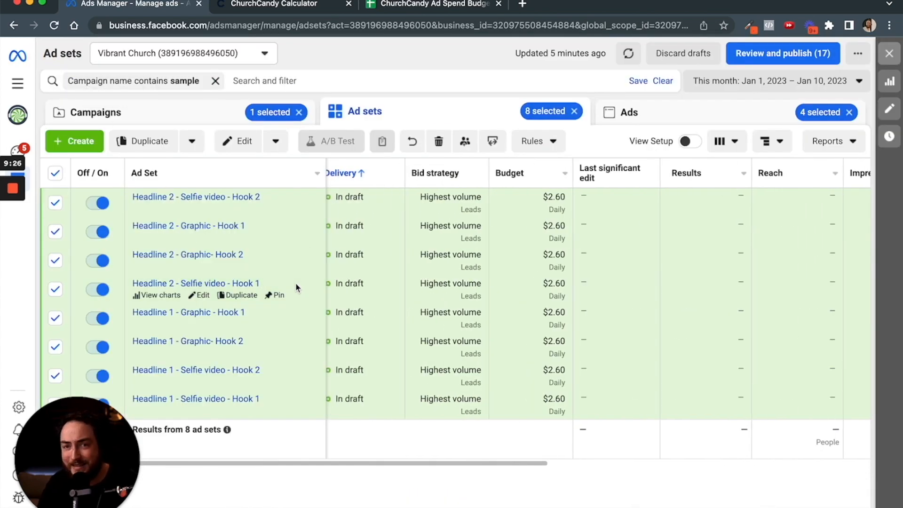
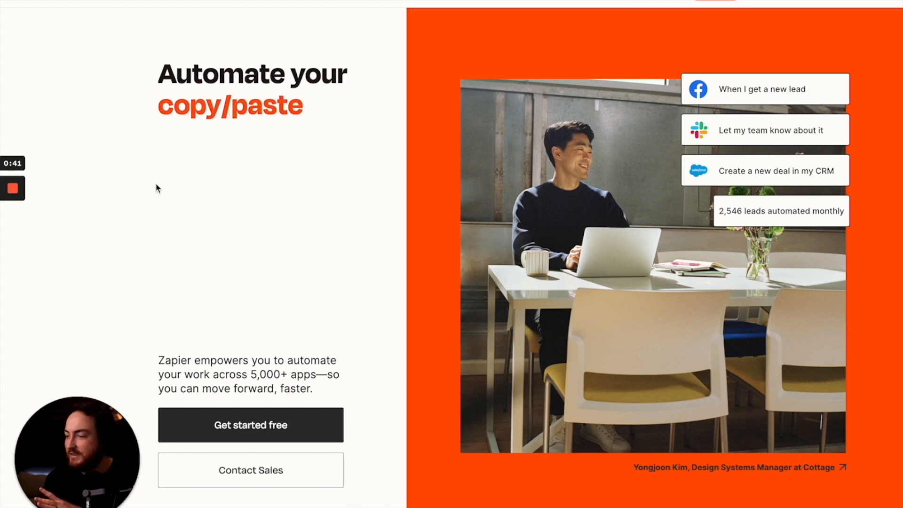
Start a free Zapier account sign-up and proceed to the questions about role and company size.
click(295, 428)
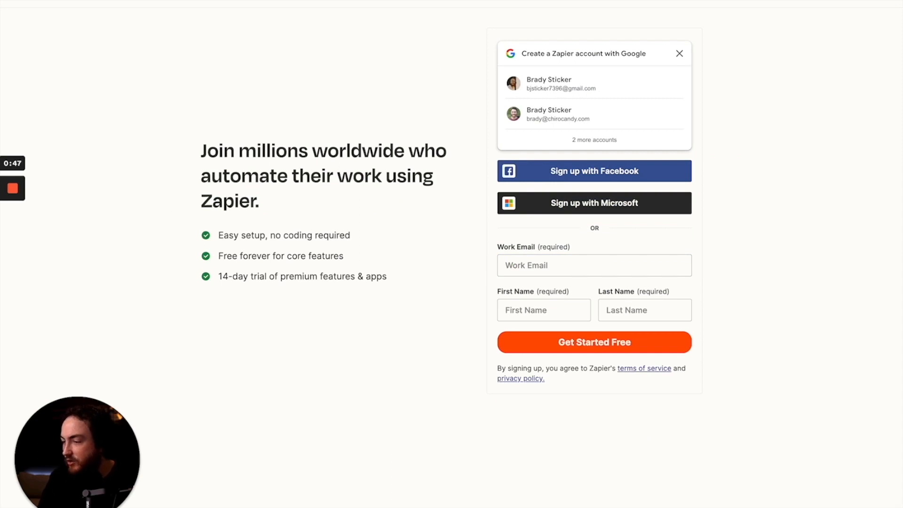
click(14, 238)
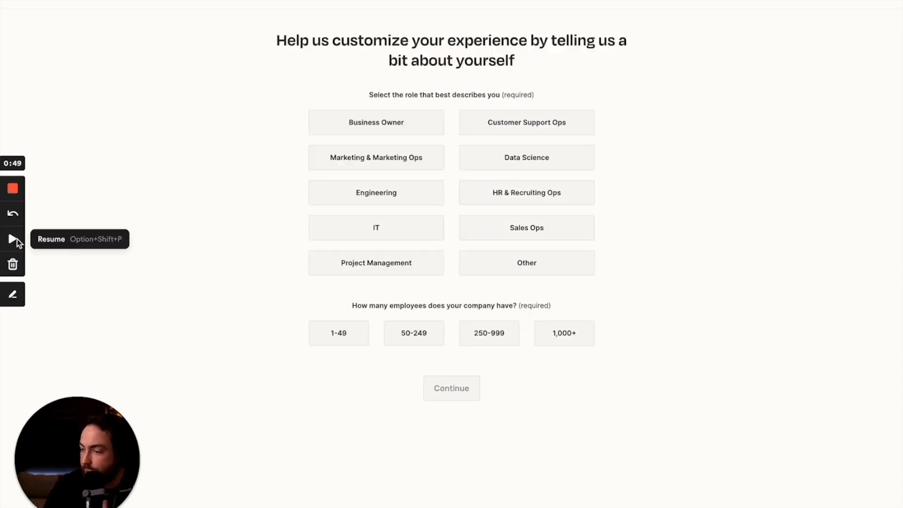
click(17, 240)
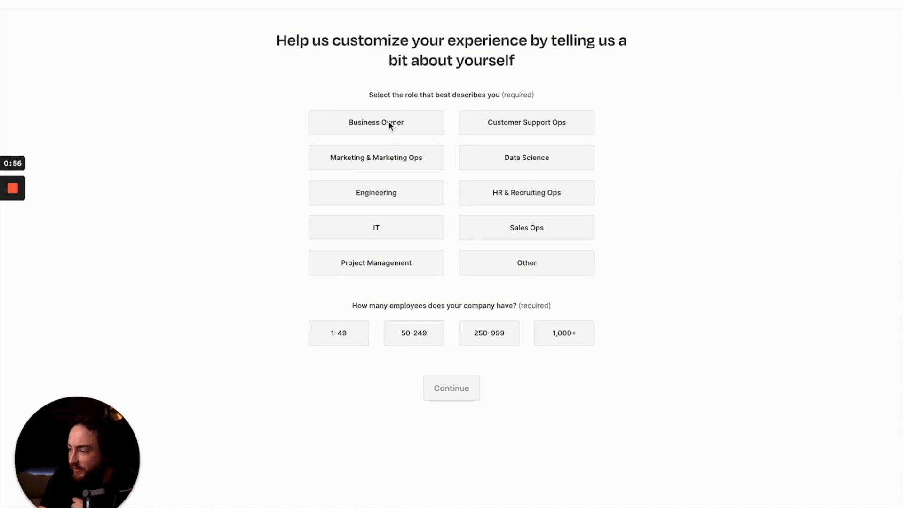
Answer the onboarding questions with role Other and 1-49 employees, and skip the app selection.
click(528, 264)
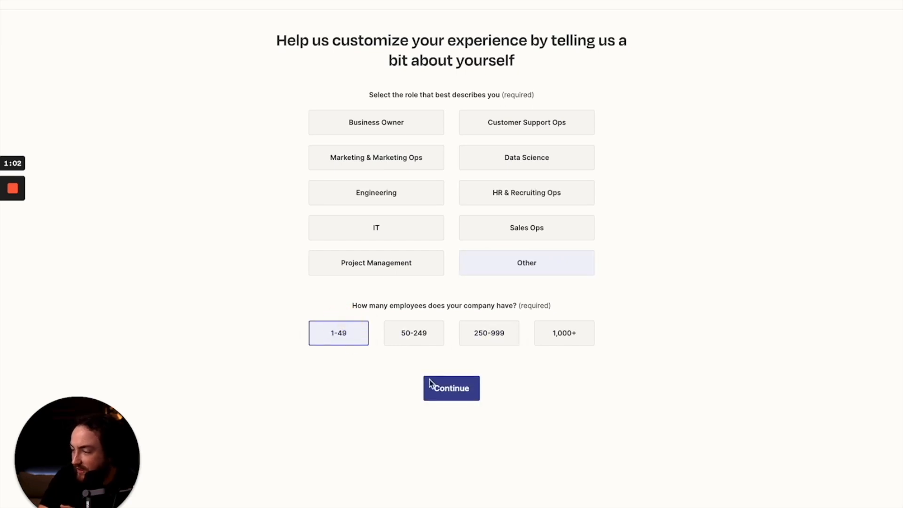
click(469, 396)
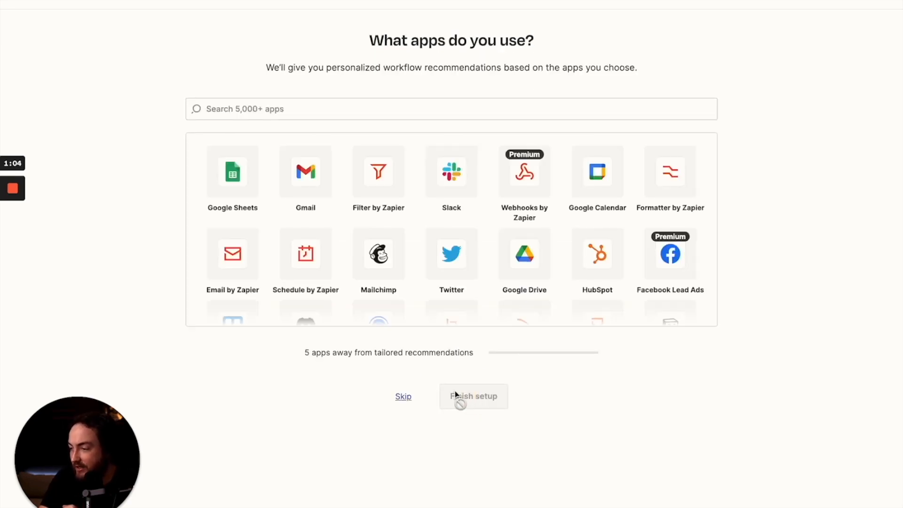
click(402, 399)
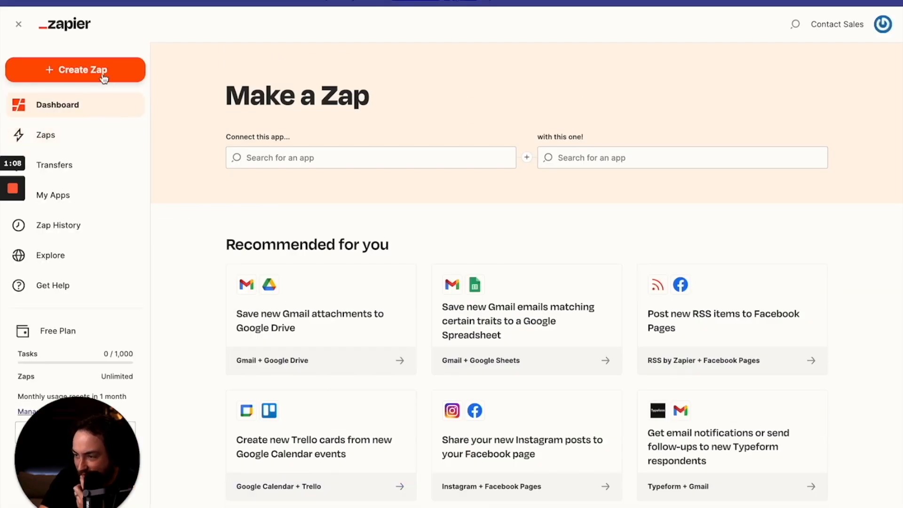
Create a new Zap with Facebook Lead Ads as the trigger app and New Lead as the event, and continue to account selection.
click(96, 69)
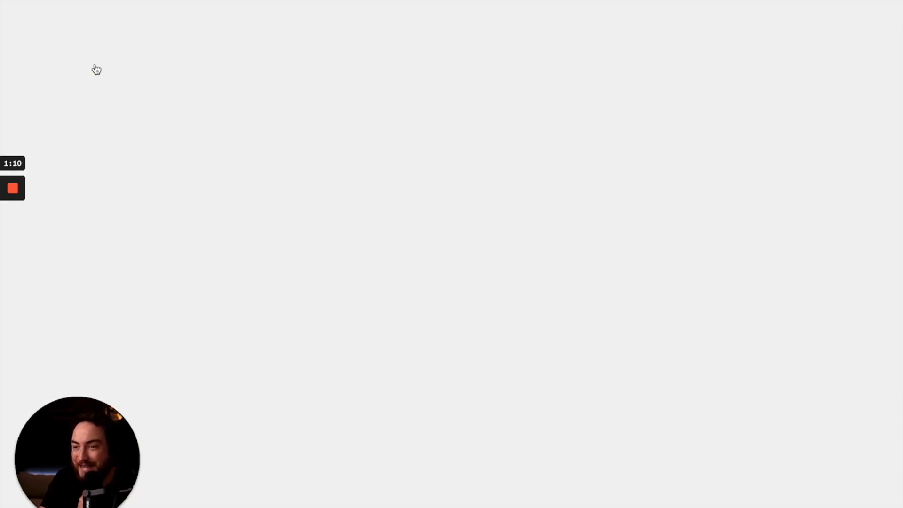
text(facebook)
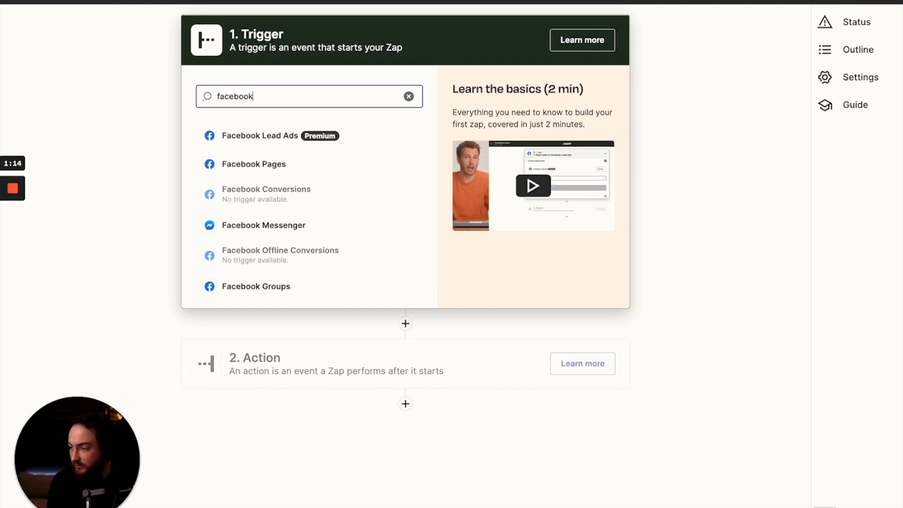
click(292, 137)
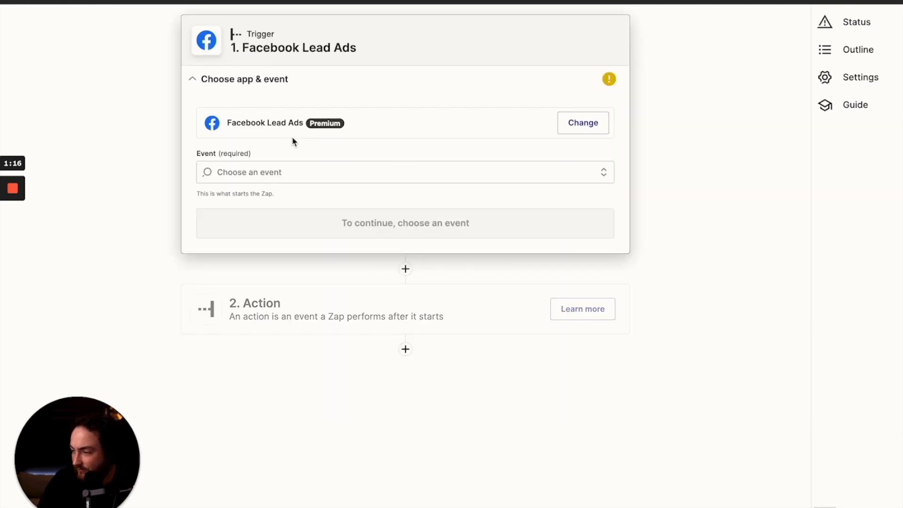
click(303, 170)
click(288, 207)
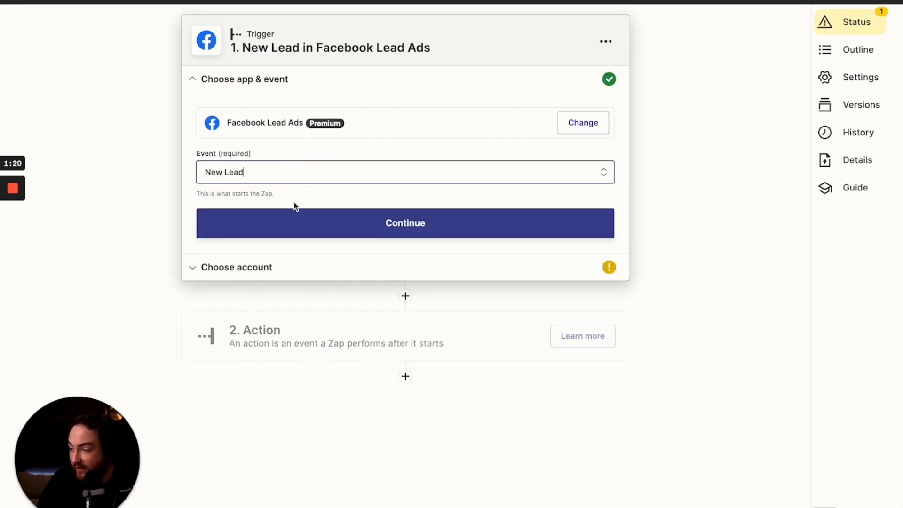
click(302, 218)
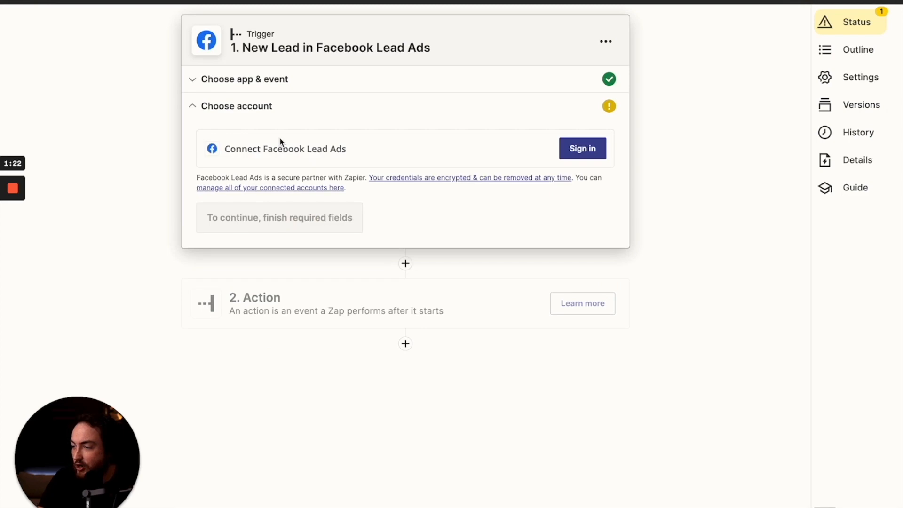
Connect the Facebook account to the trigger and set its page to Trinity Chiropractic of Burleson, leaving the form at the default.
click(578, 151)
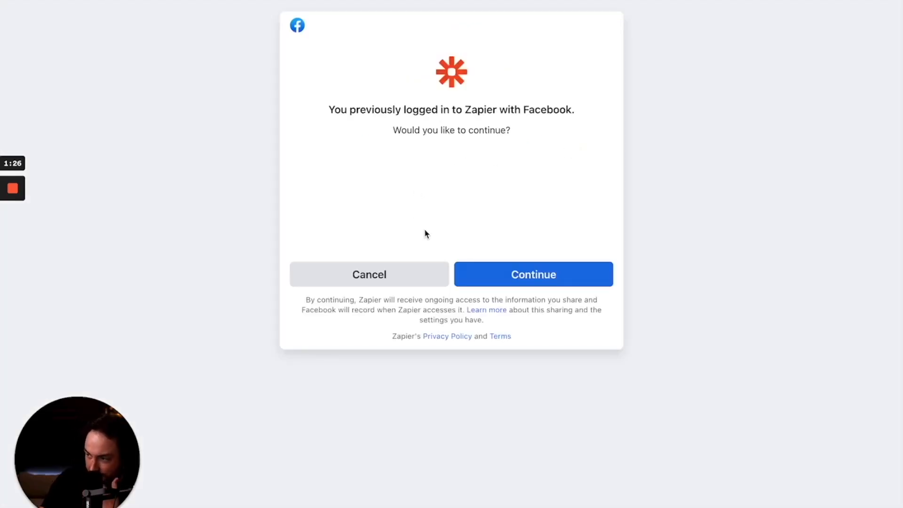
click(518, 274)
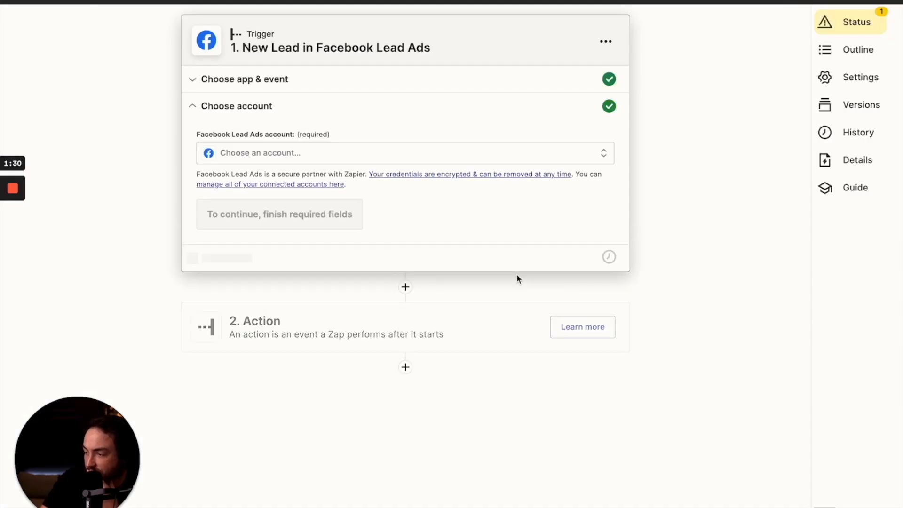
click(233, 214)
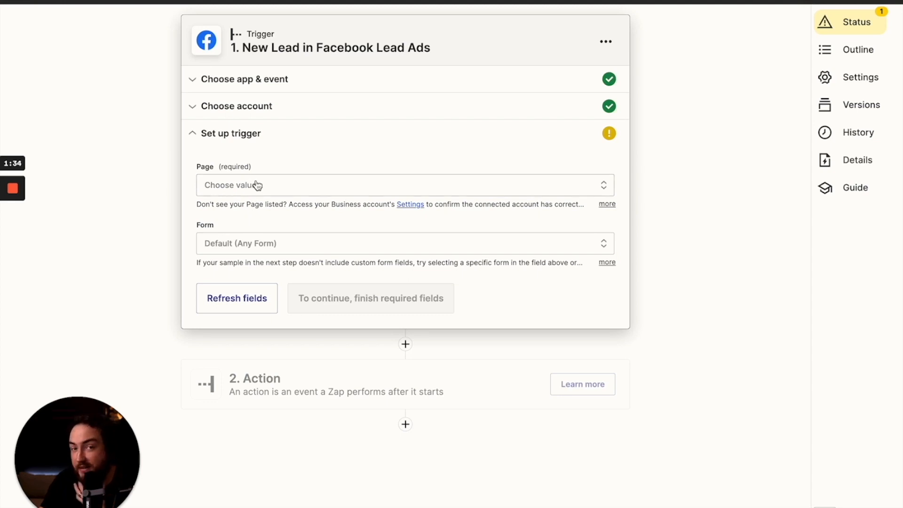
click(9, 238)
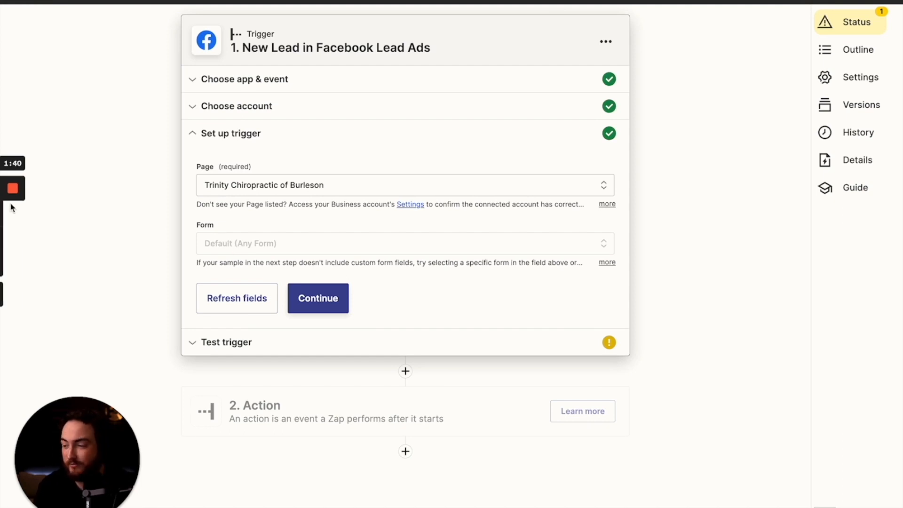
click(15, 239)
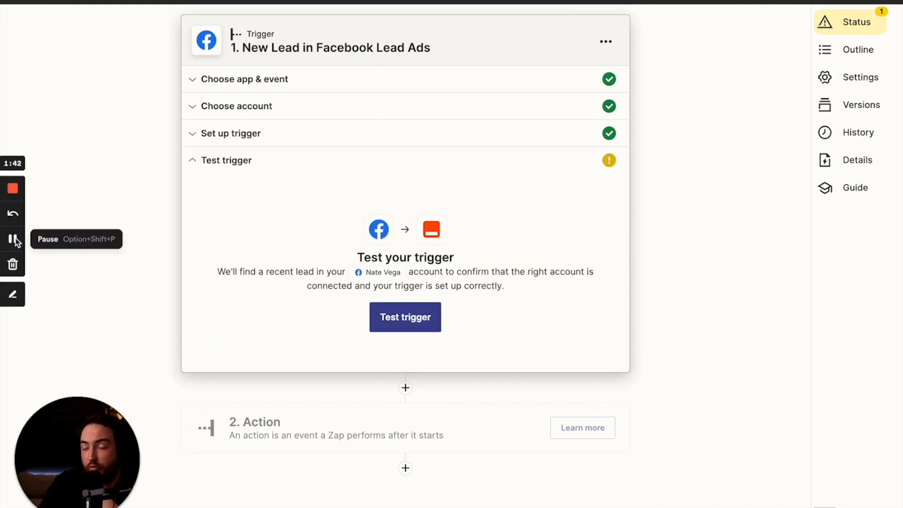
Test the Facebook Lead Ads trigger and continue to the Zap's action step with the found lead.
click(401, 319)
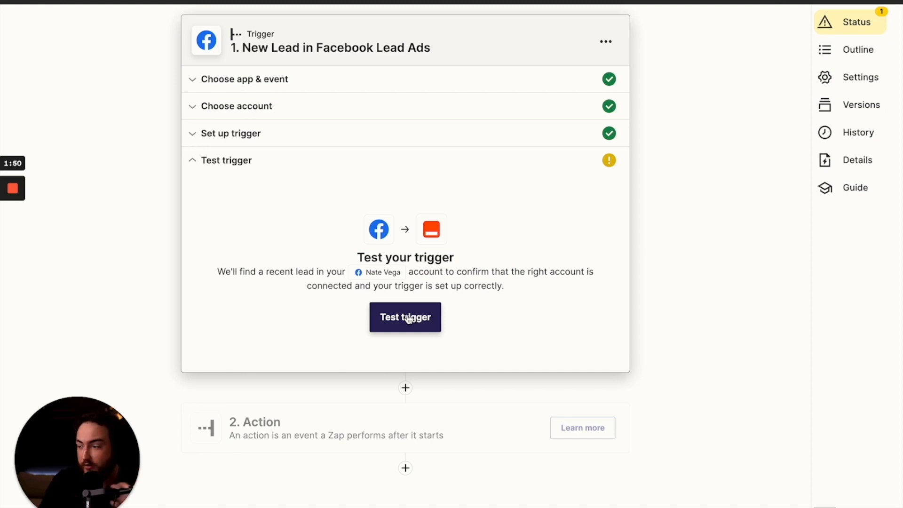
click(407, 319)
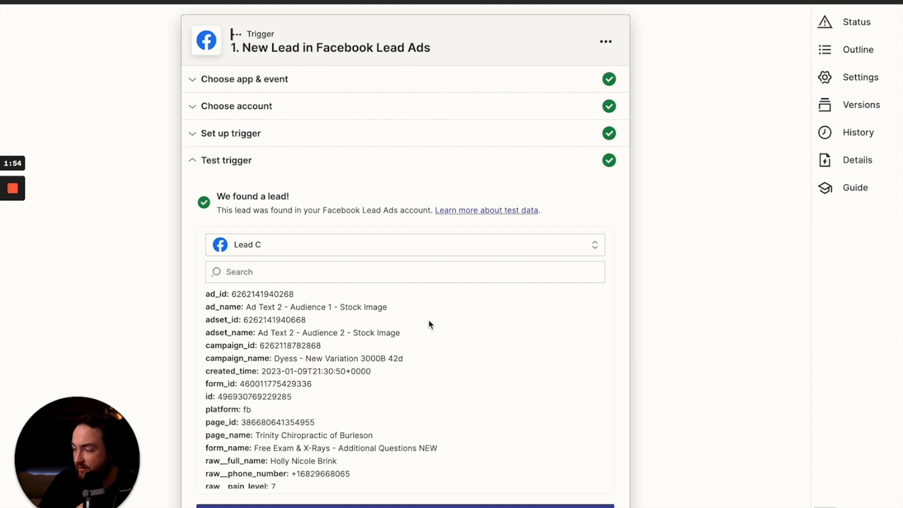
click(404, 506)
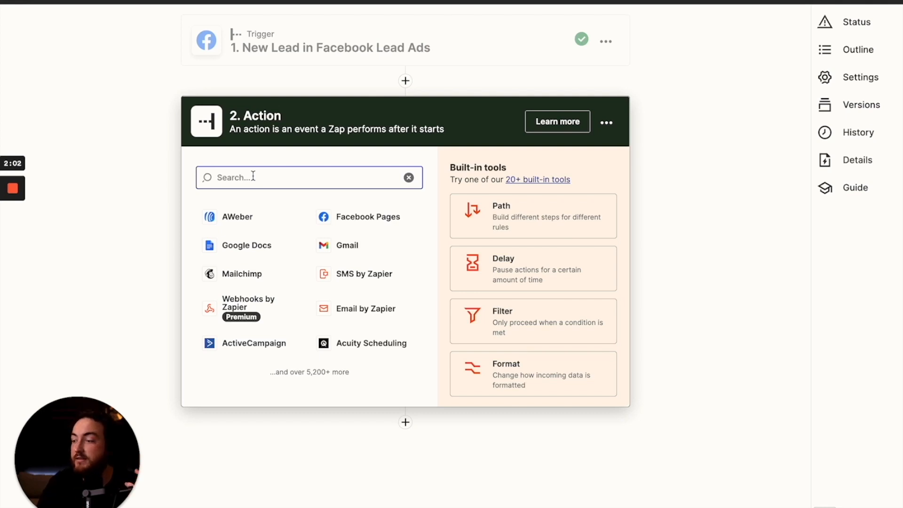
Search the available action apps for mail services.
text(ma)
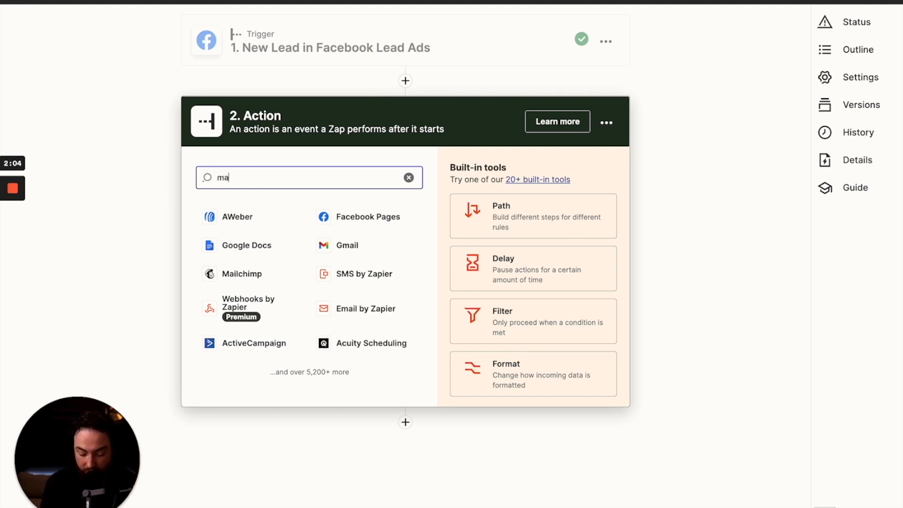
text(il chu)
key(BackSpace)
key(BackSpace)
key(BackSpace)
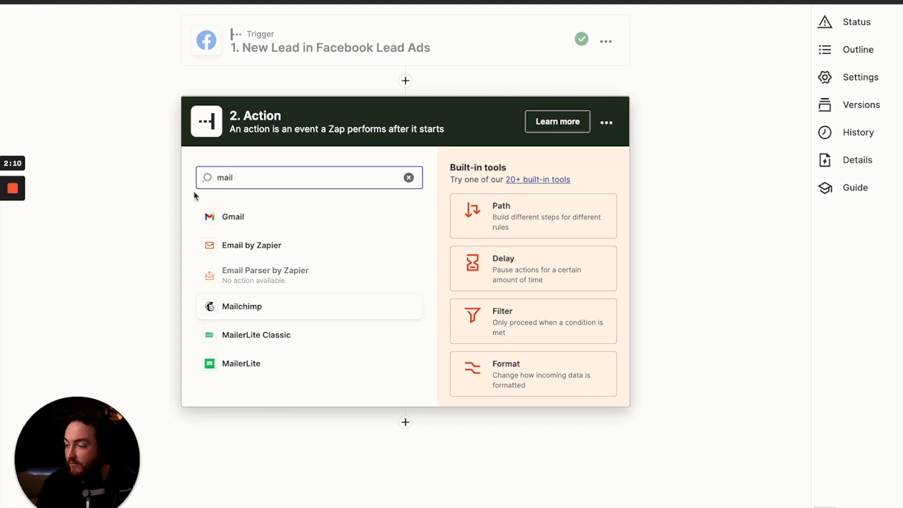
Search the action apps for Google and choose Google Sheets as the action app.
double_click(280, 173)
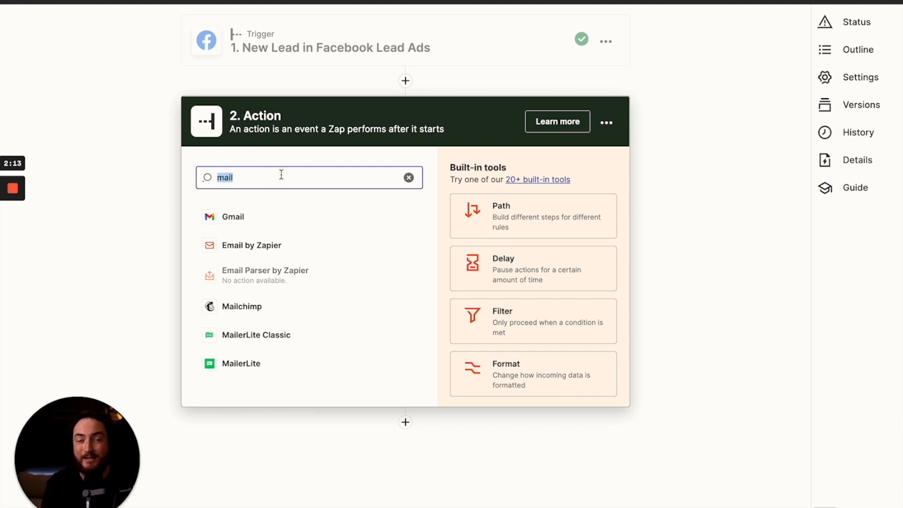
text(goo)
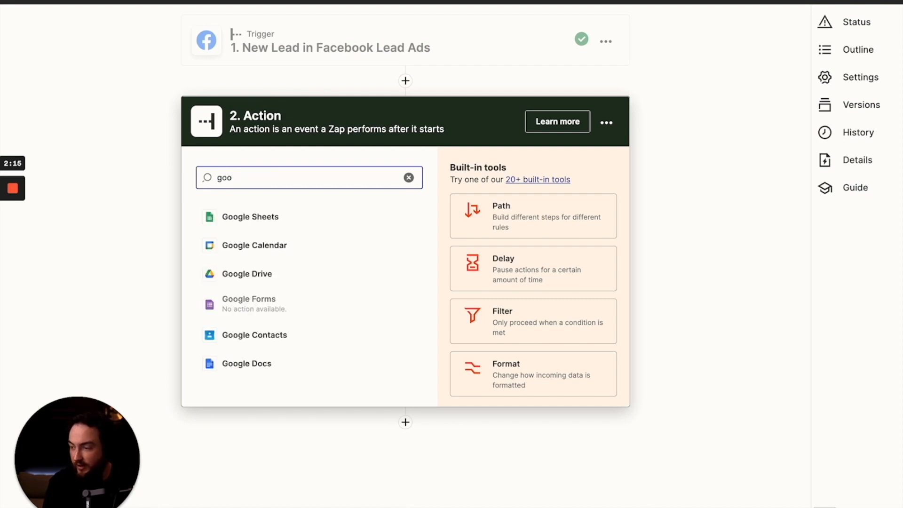
click(285, 223)
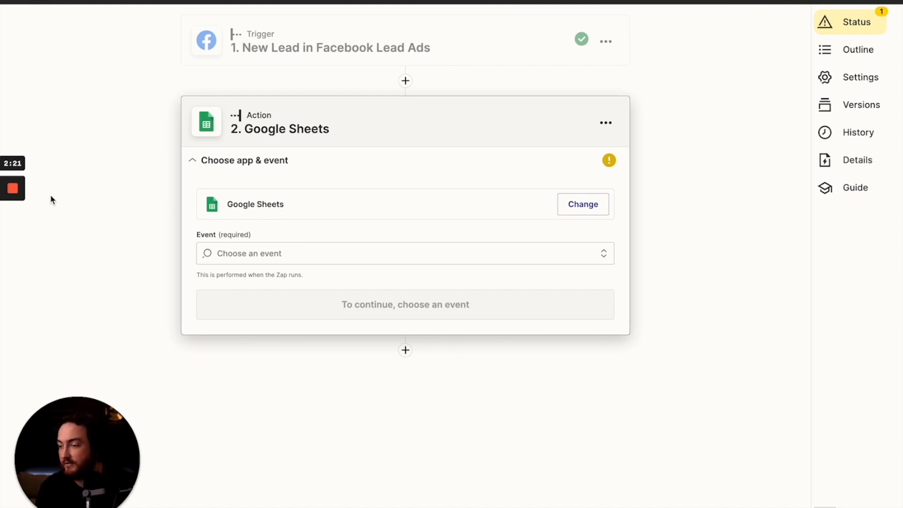
mouse_move(14, 188)
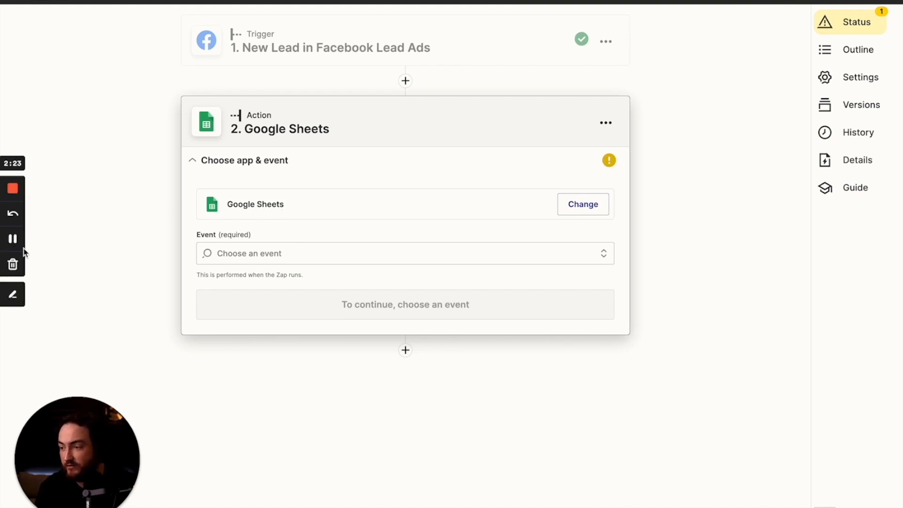
click(13, 237)
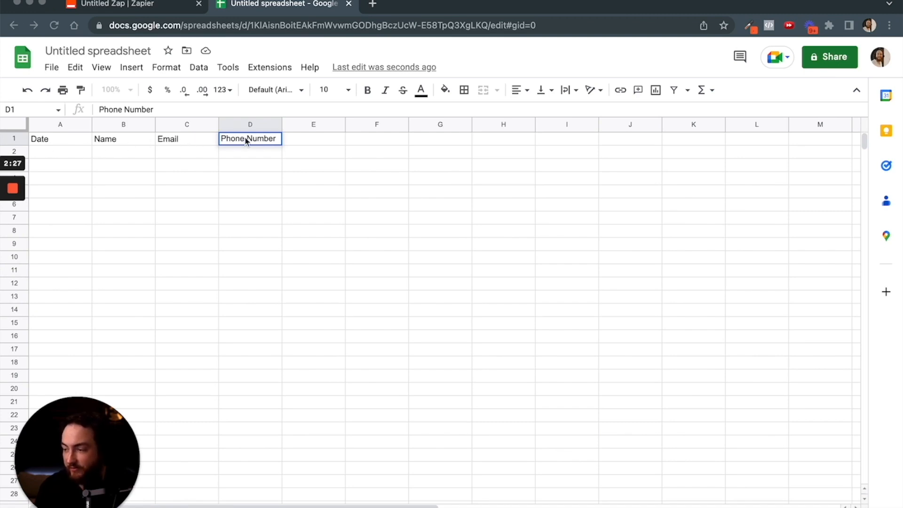
mouse_move(16, 202)
click(14, 237)
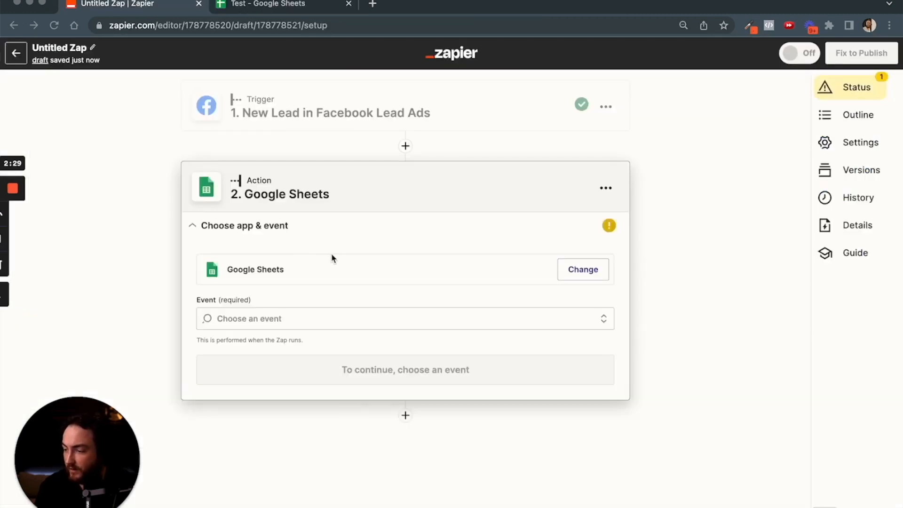
Set the Google Sheets action event to Create Spreadsheet Row and choose the Google Sheets account for it.
click(296, 318)
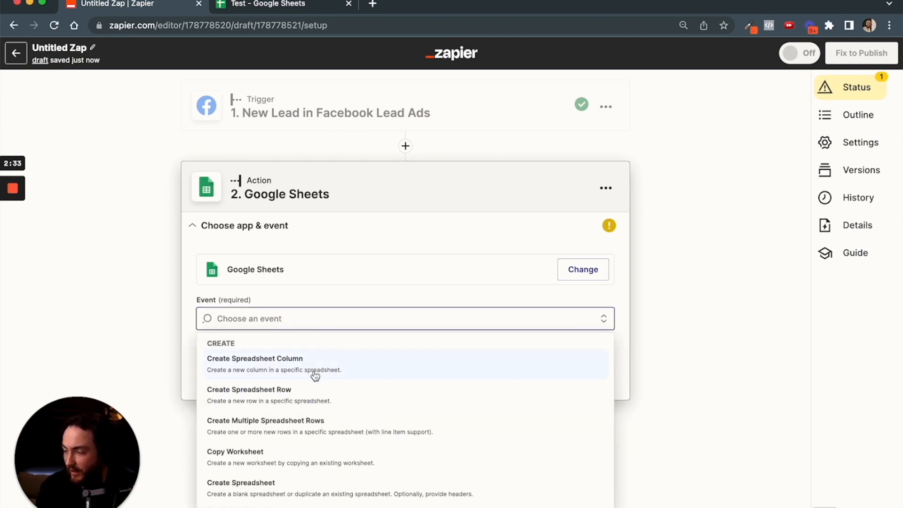
click(315, 394)
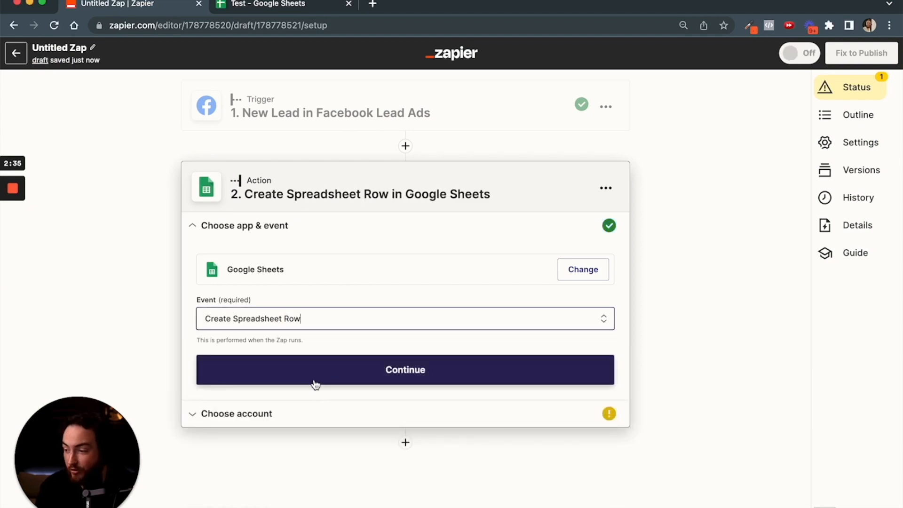
click(331, 376)
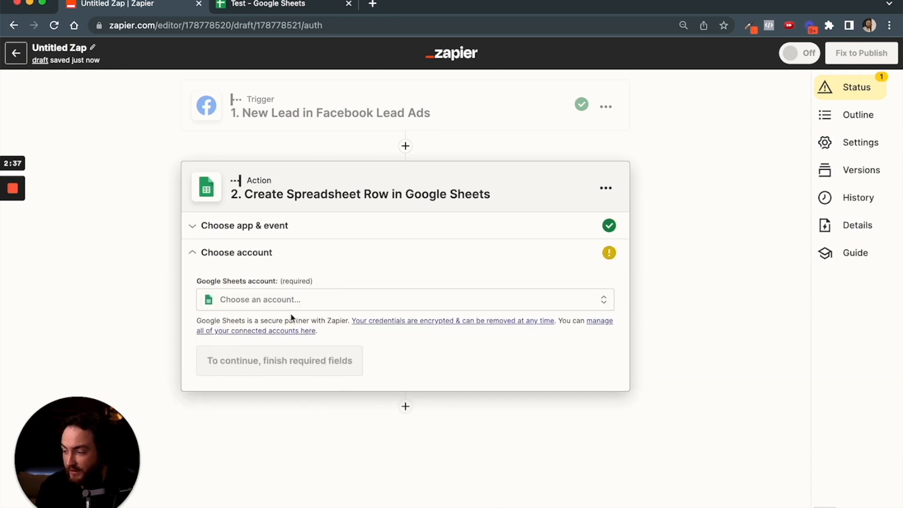
click(279, 299)
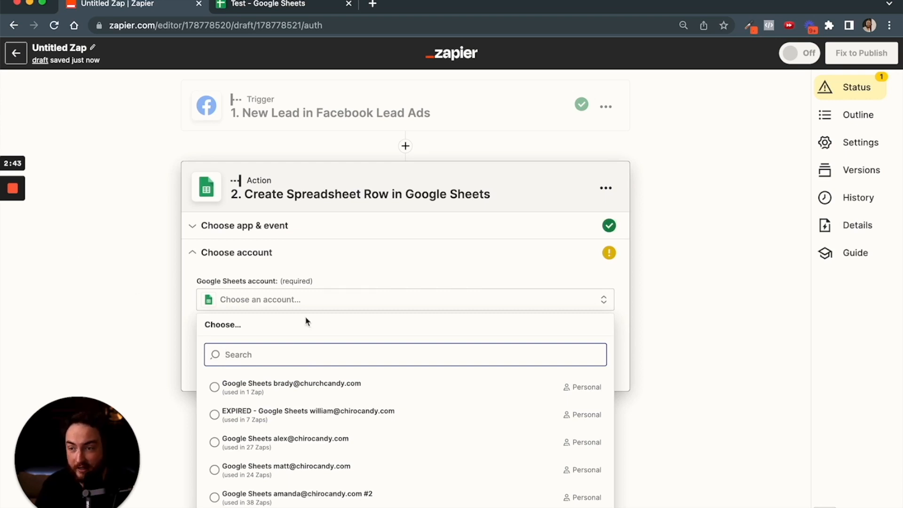
mouse_move(23, 200)
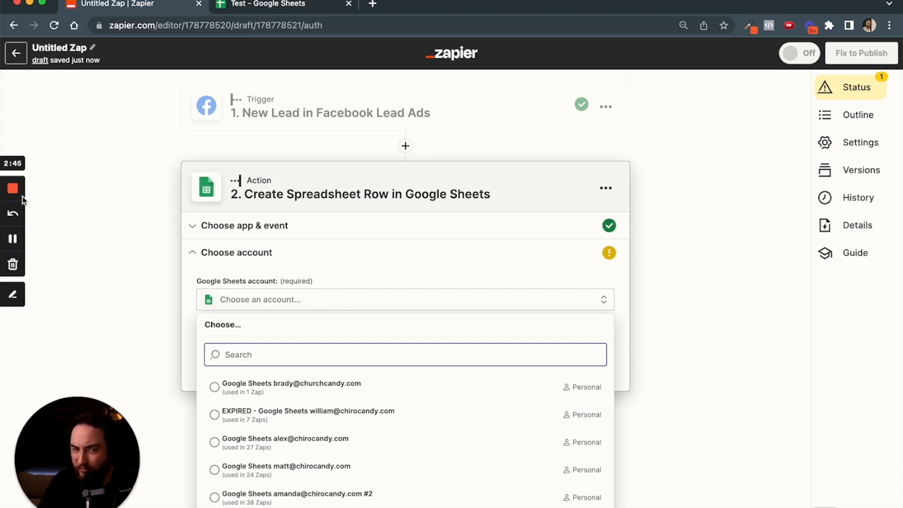
click(17, 242)
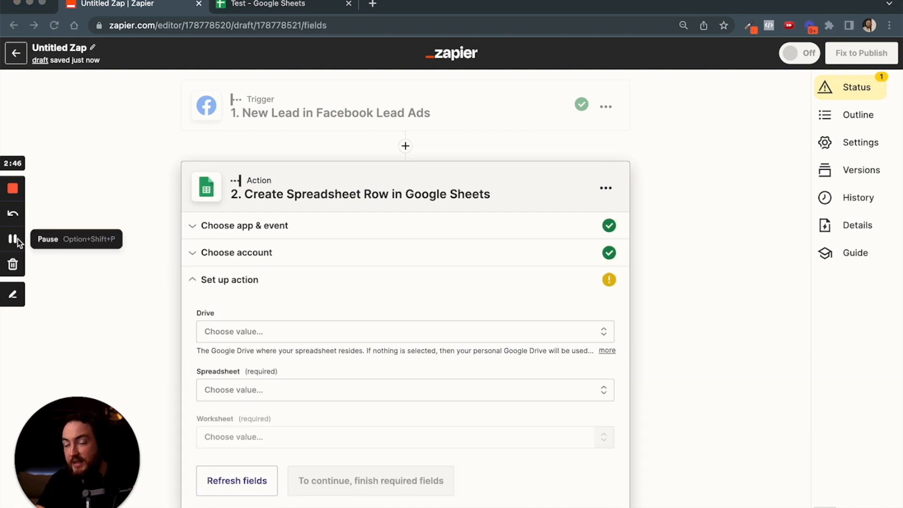
Set the action's drive to My Google Drive, spreadsheet to Test and worksheet to Sheet1, loading the sheet's column fields.
click(262, 331)
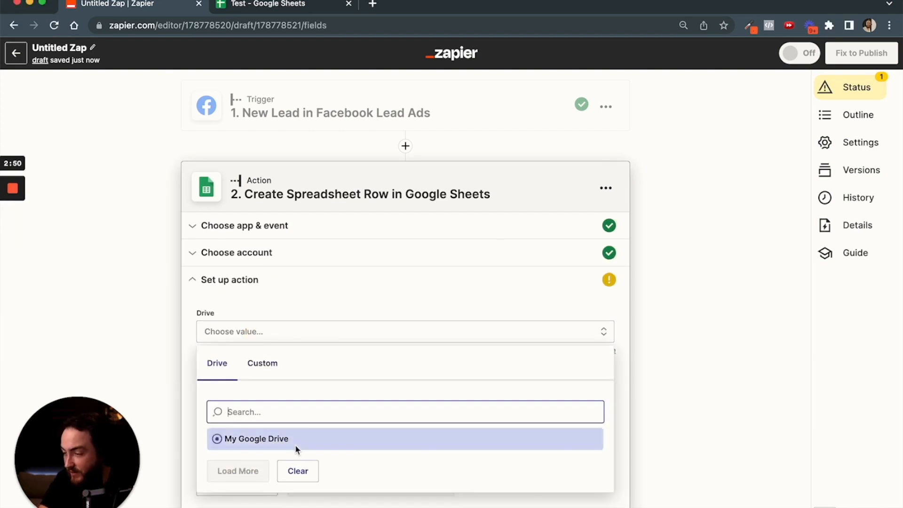
click(295, 446)
click(272, 389)
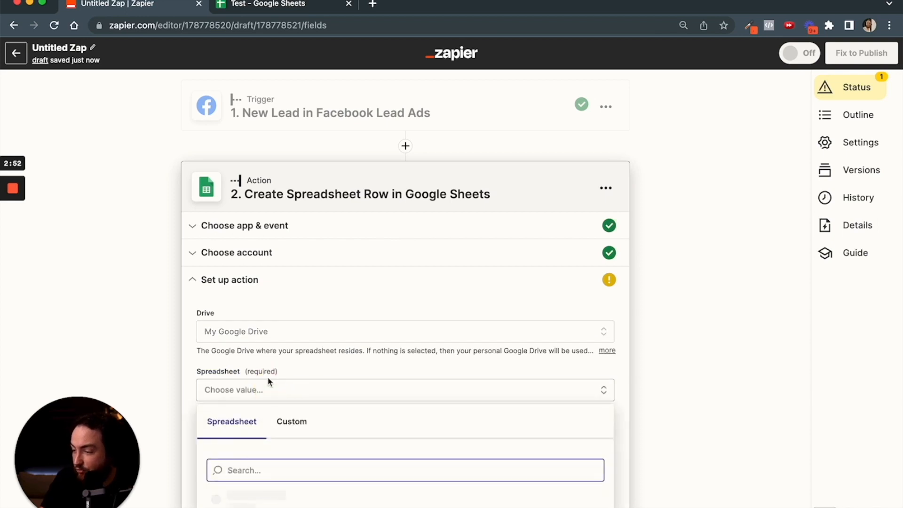
scroll(269, 383, down, 2)
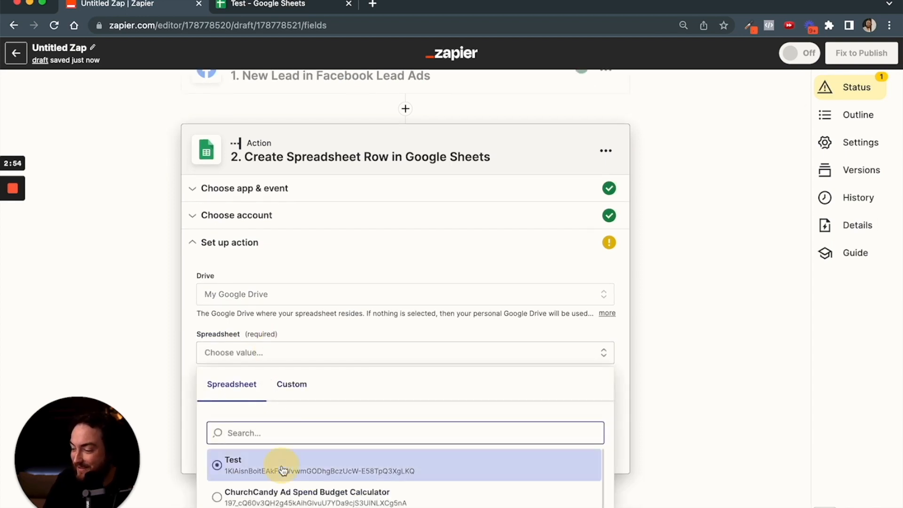
click(284, 463)
click(255, 405)
scroll(235, 451, down, 2)
click(236, 473)
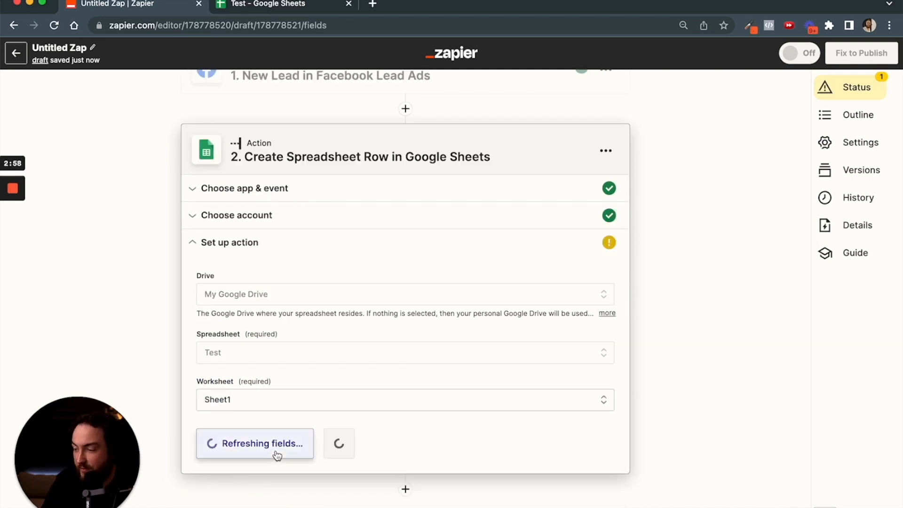
scroll(283, 476, down, 3)
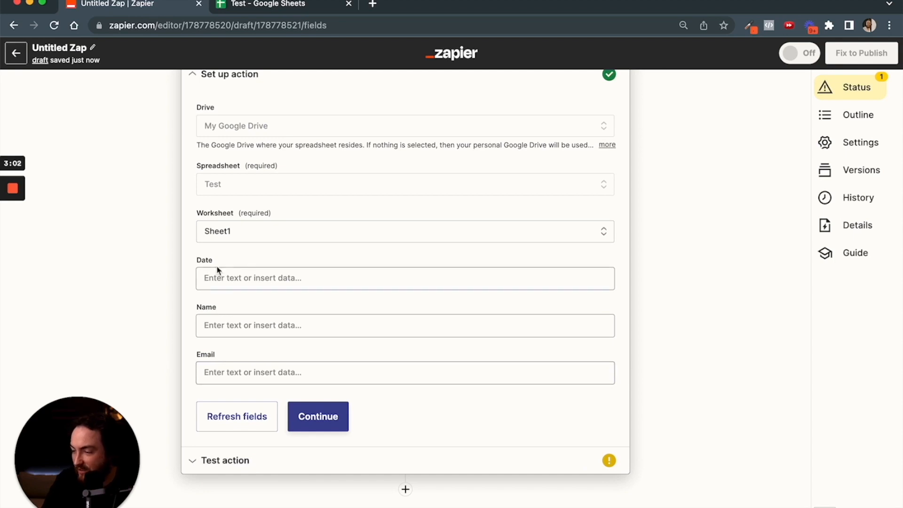
Commit the Phone Number header in cell D1 of the Test sheet and refresh the Zap action's column fields.
click(247, 7)
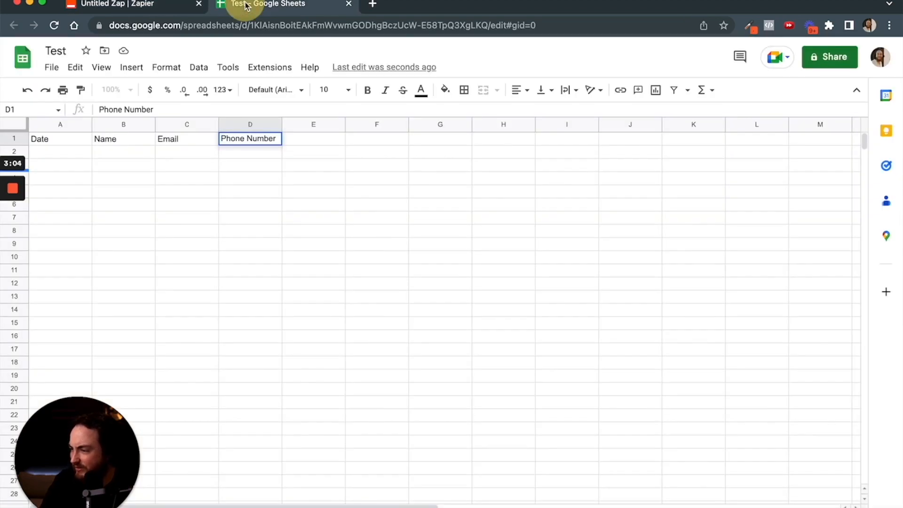
click(312, 175)
click(141, 6)
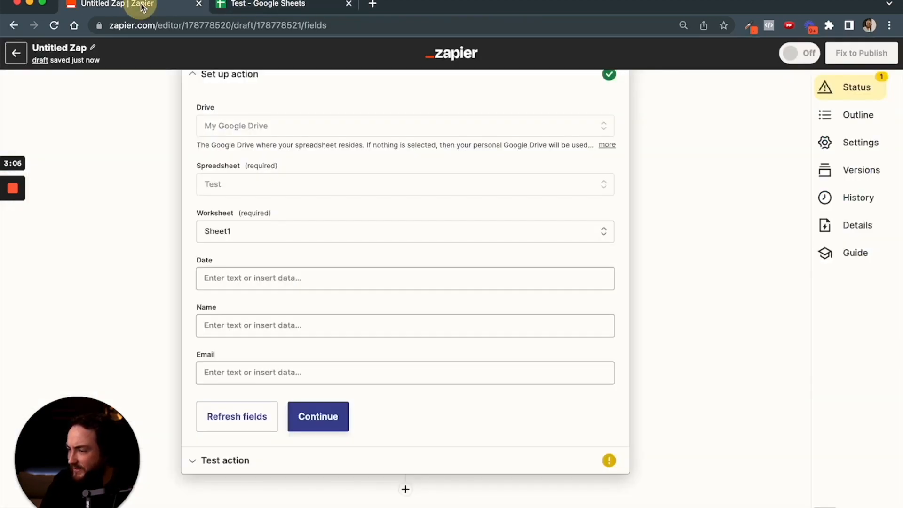
click(218, 406)
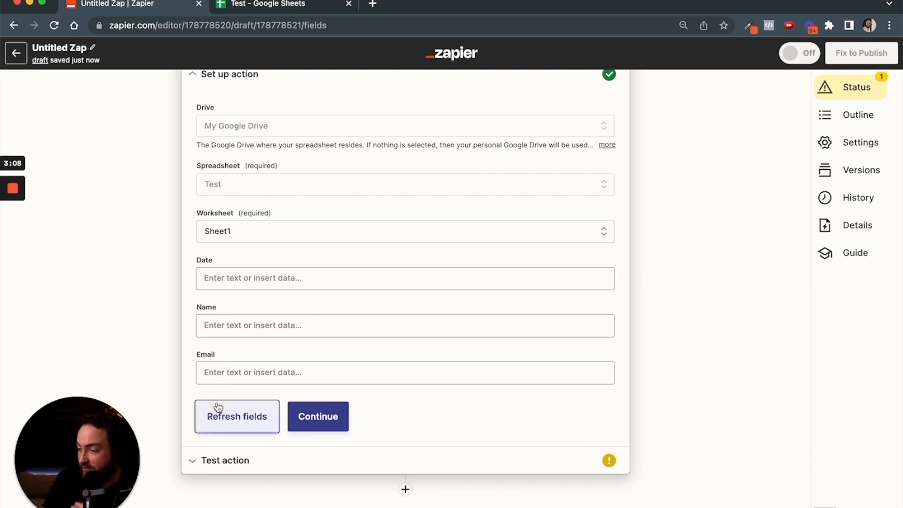
click(219, 409)
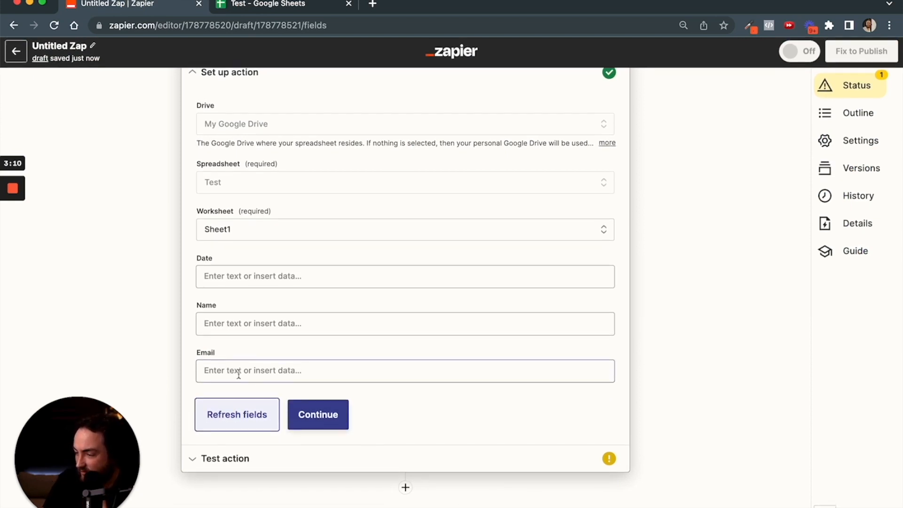
mouse_move(13, 244)
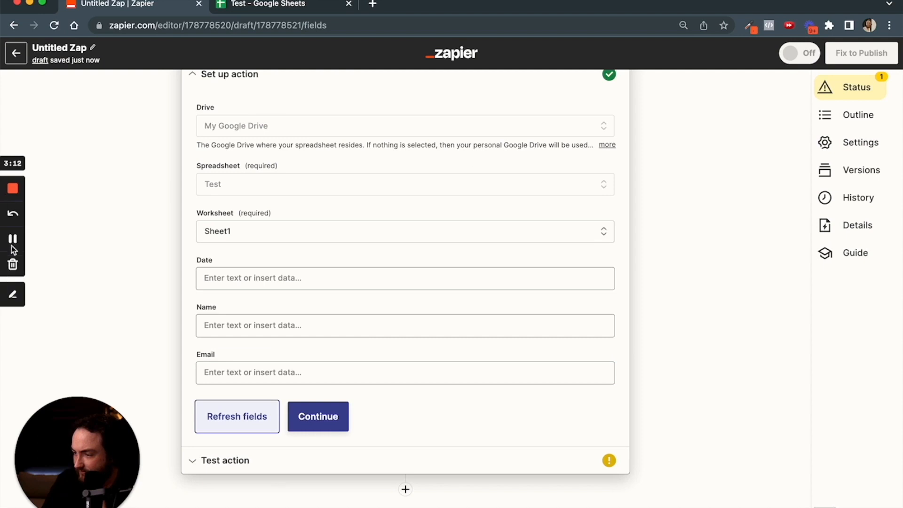
Map the Date column to the Facebook lead's Created Time, searching the available fields for "time".
click(256, 244)
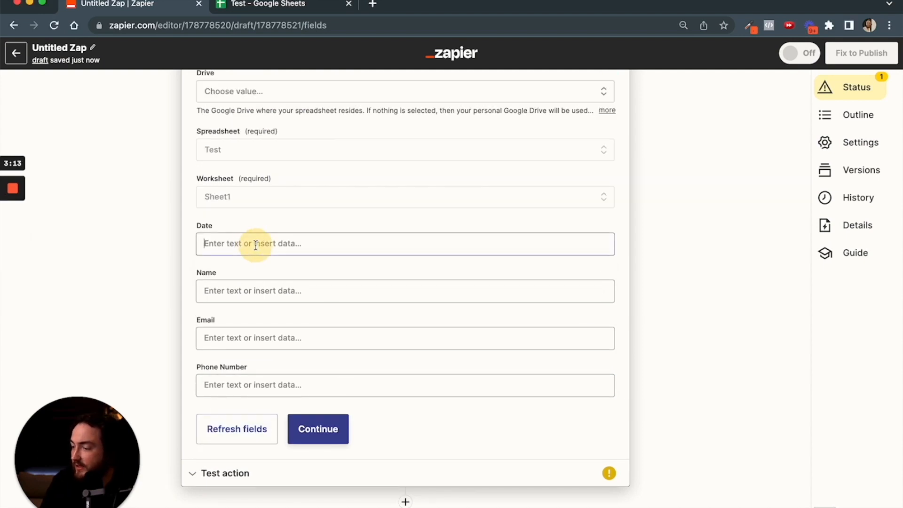
click(275, 423)
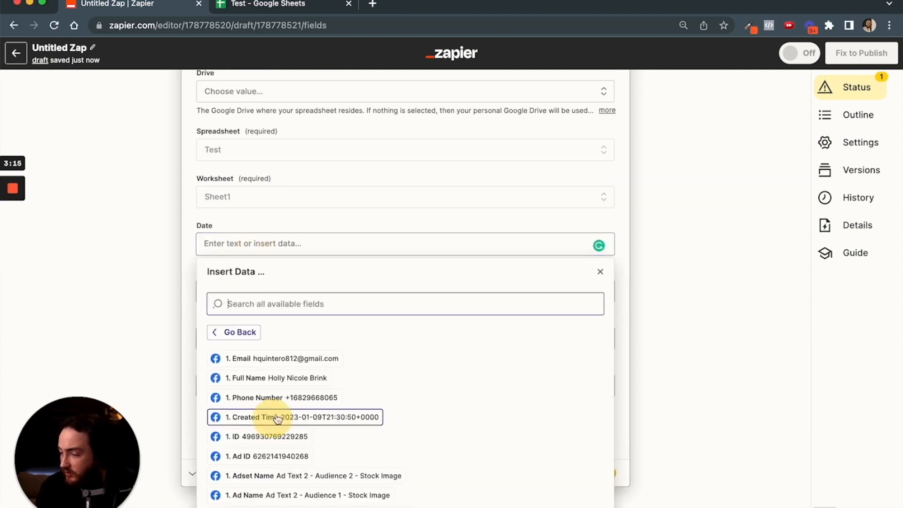
scroll(274, 423, down, 6)
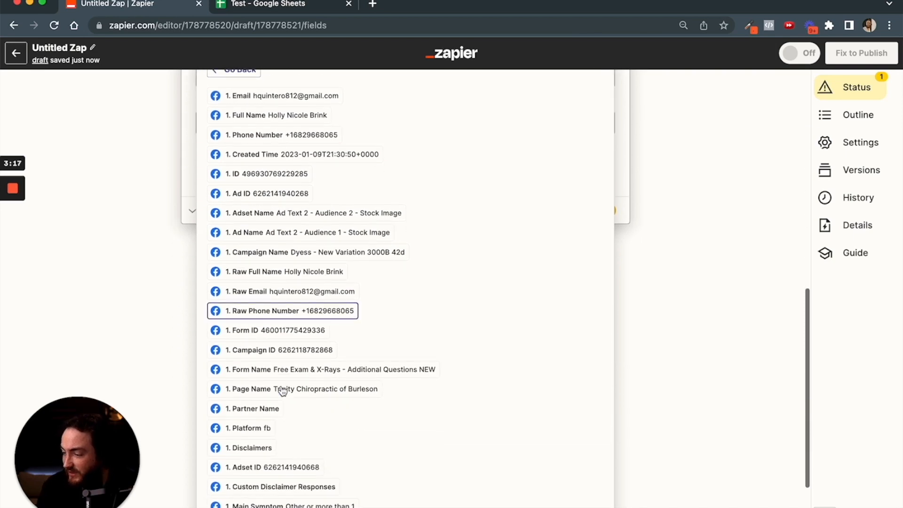
scroll(268, 348, down, 3)
scroll(268, 355, up, 10)
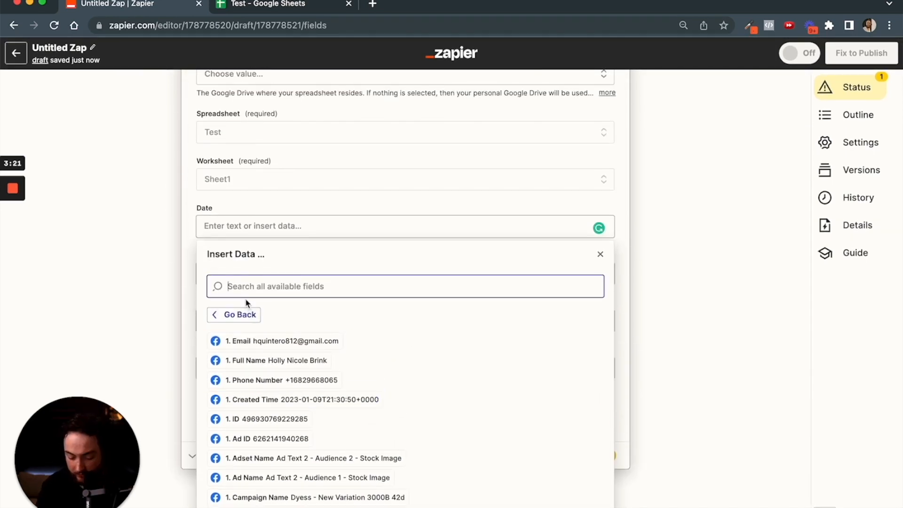
text(time)
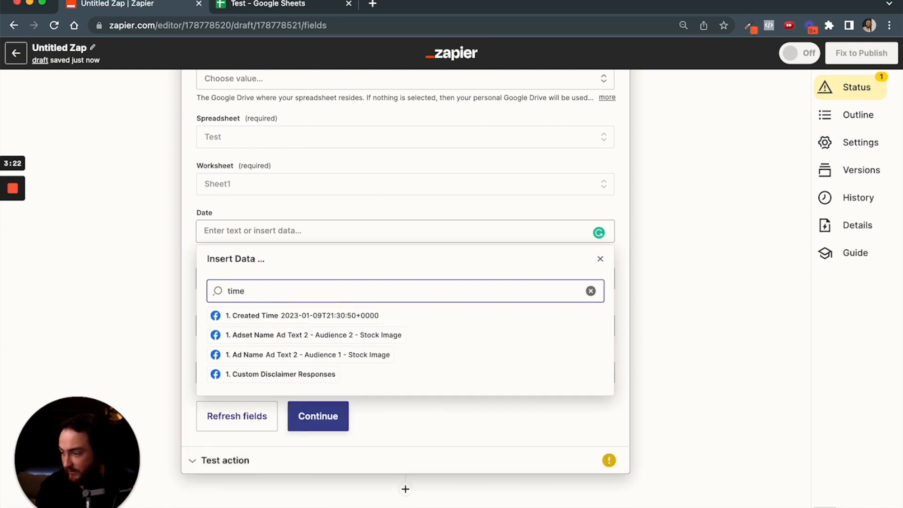
click(244, 316)
Map the Name, Email and Phone Number columns to the lead's Full Name, Email and Phone Number fields.
click(230, 277)
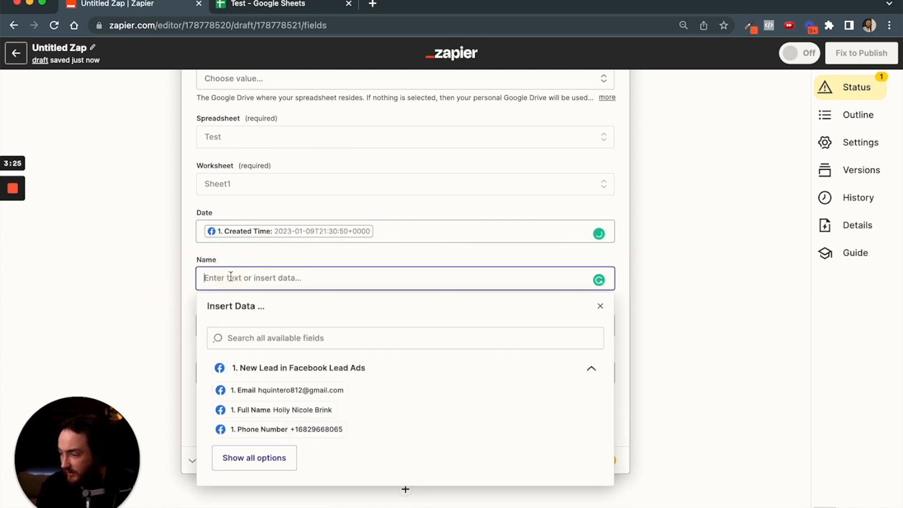
click(281, 409)
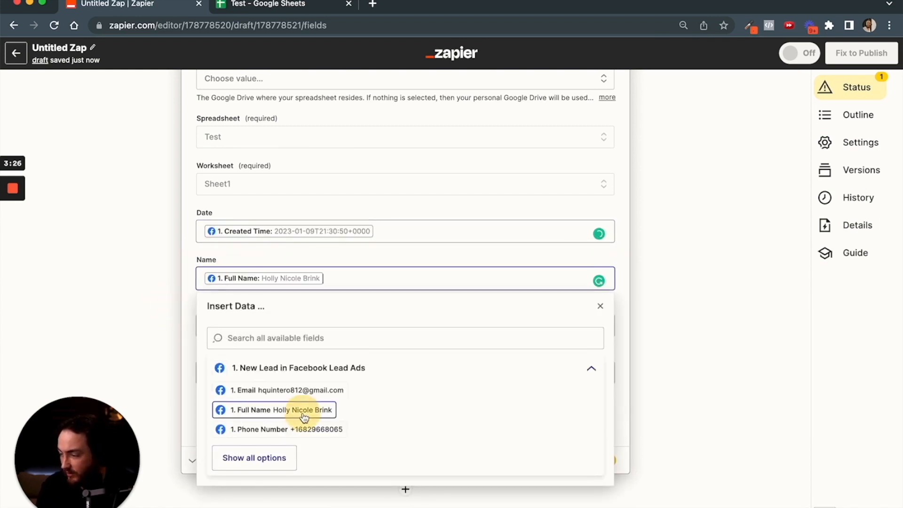
click(131, 355)
click(218, 324)
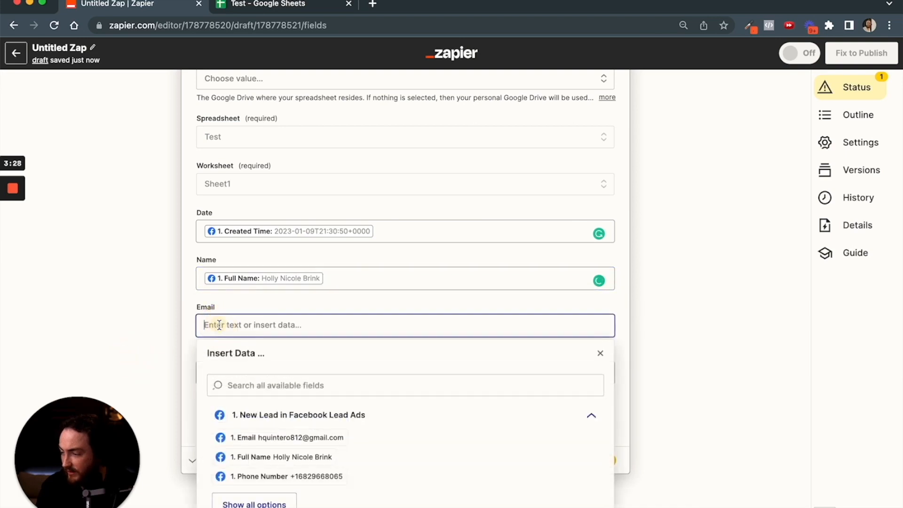
click(298, 438)
click(162, 397)
click(209, 371)
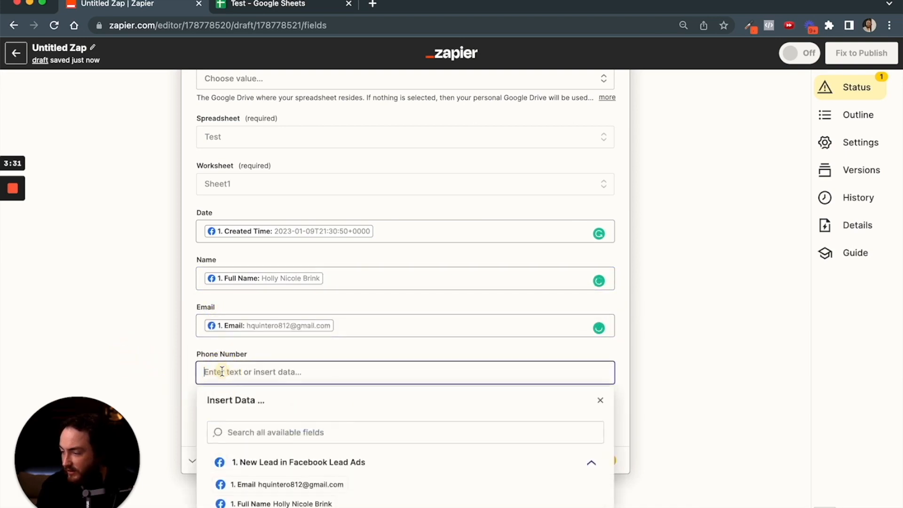
click(292, 507)
click(147, 380)
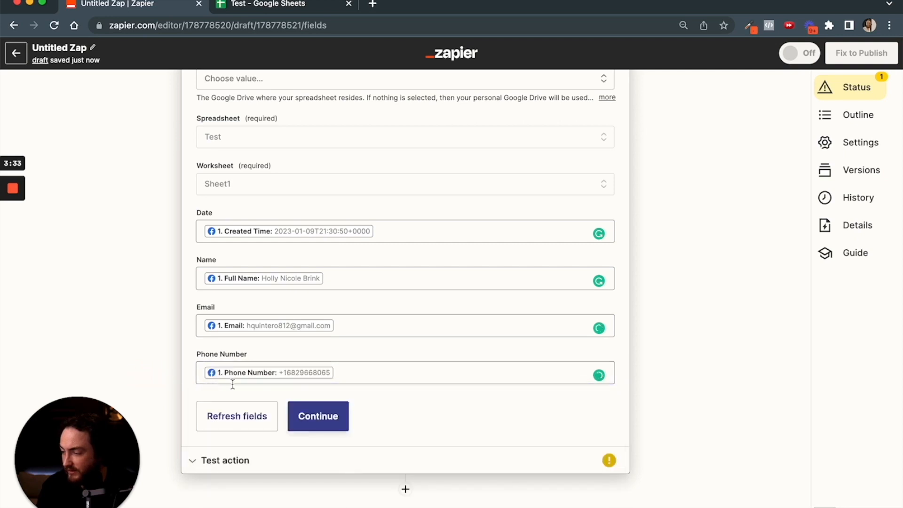
Test the Create Spreadsheet Row action with the sample lead and check the new row in the Test spreadsheet.
click(335, 425)
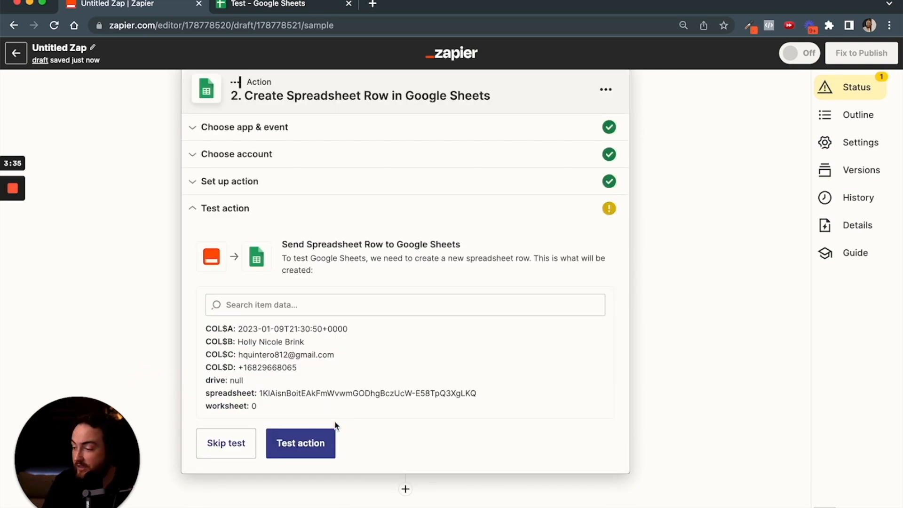
click(305, 433)
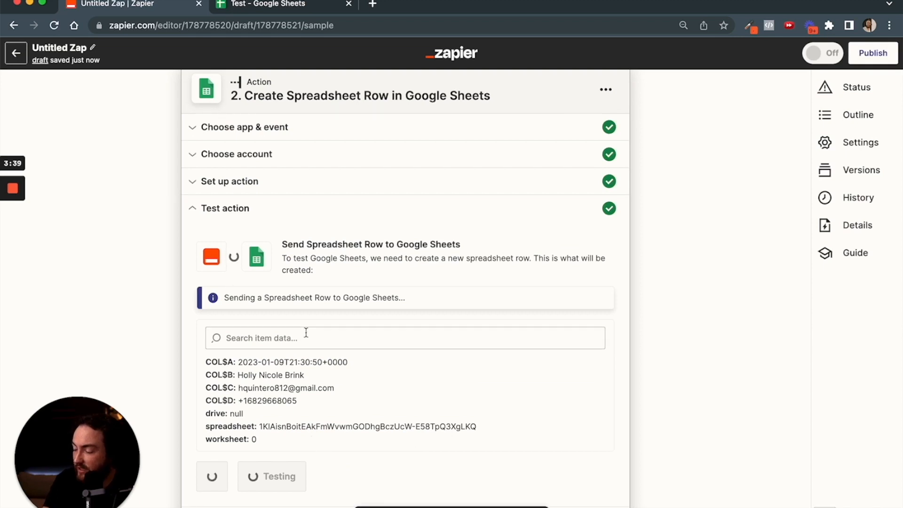
drag(258, 60, 262, 73)
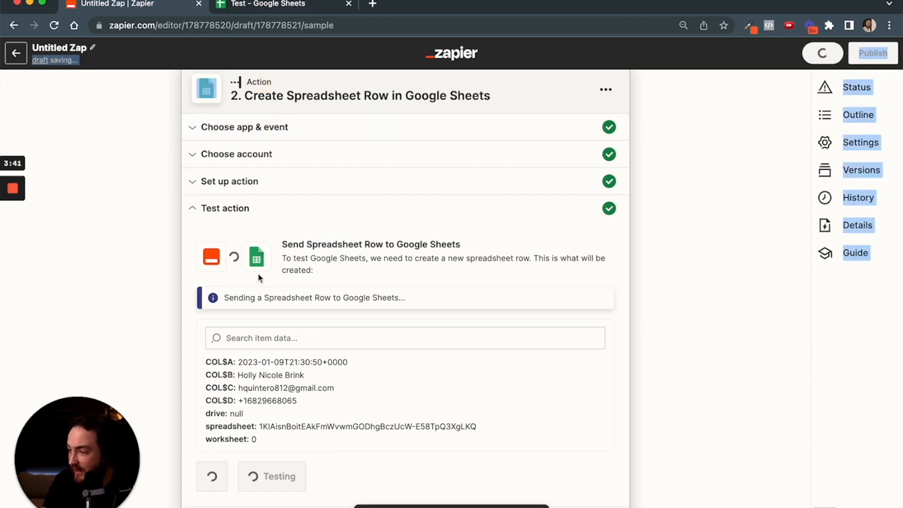
click(141, 283)
click(239, 14)
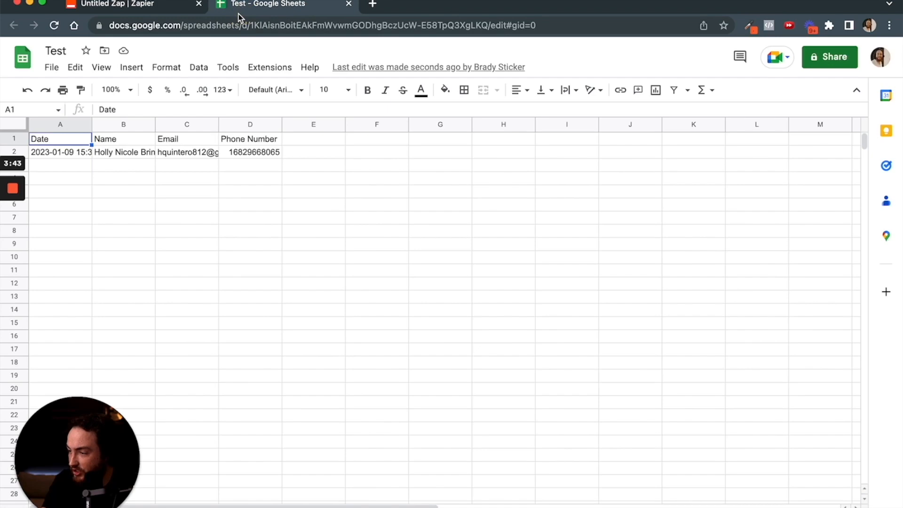
click(167, 6)
Add a third action to the Zap using SMS by Zapier with the event Send SMS.
scroll(345, 303, down, 2)
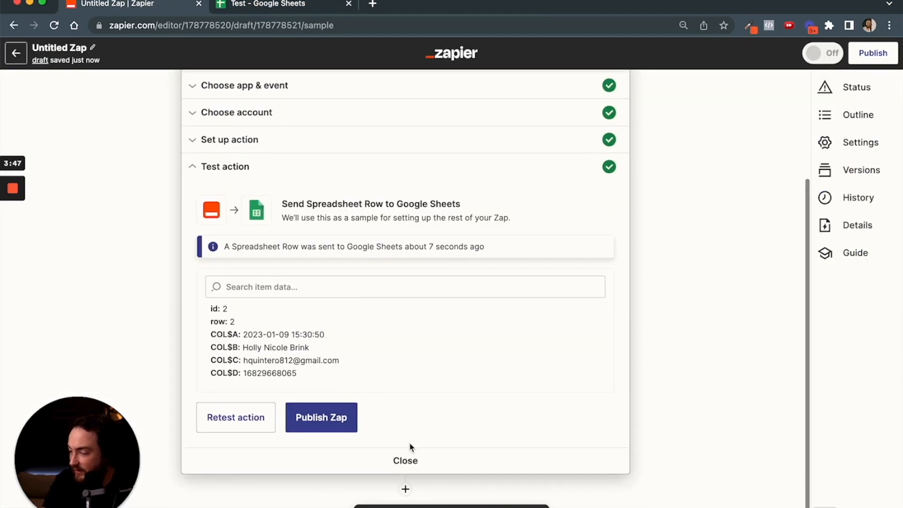
click(405, 490)
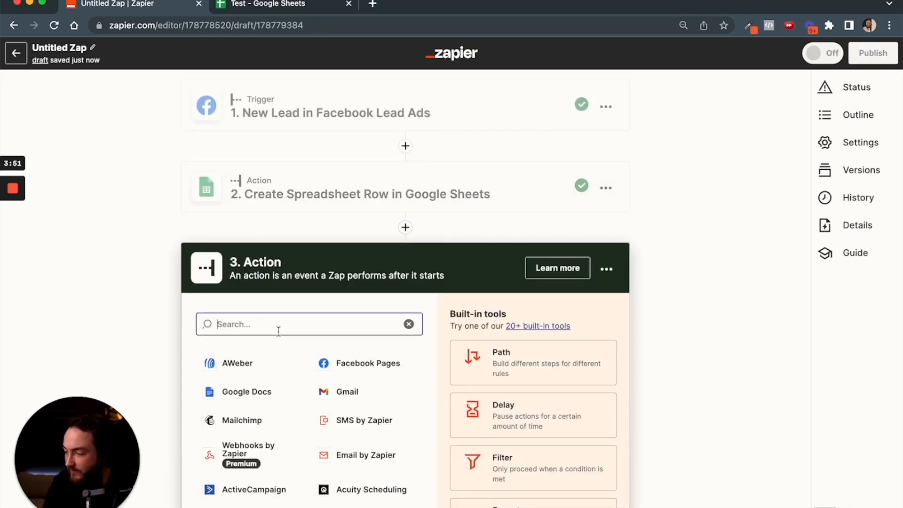
text(sms)
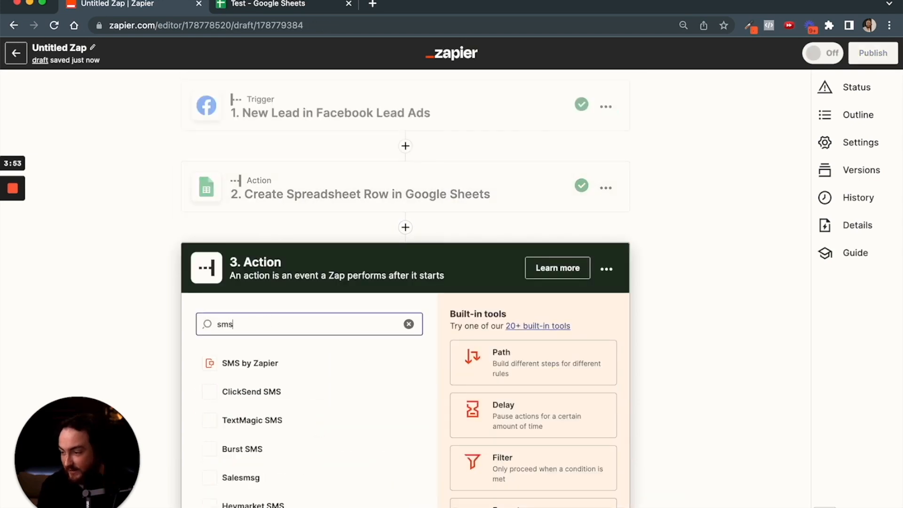
click(271, 367)
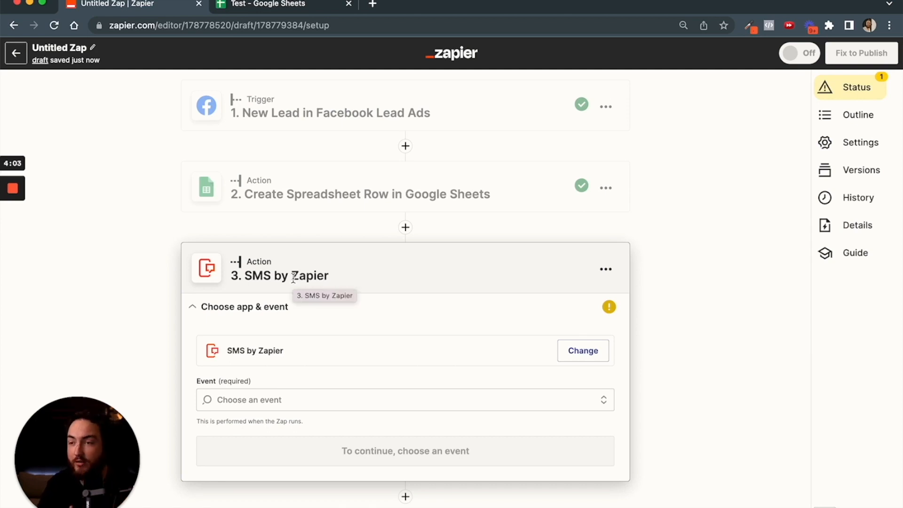
scroll(292, 278, down, 1)
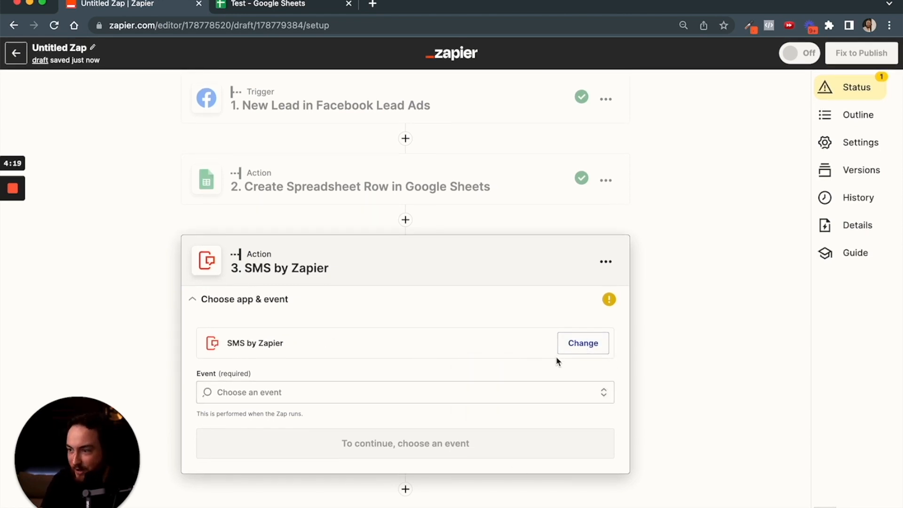
click(459, 391)
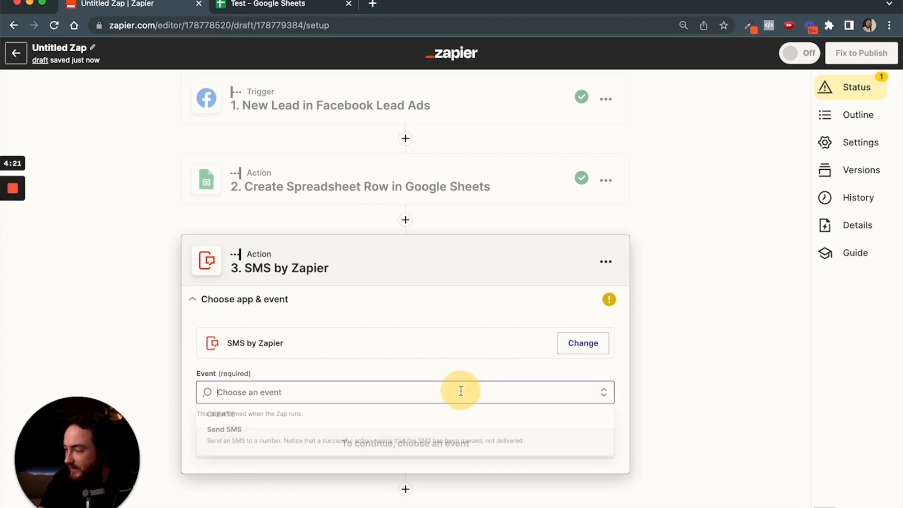
click(343, 442)
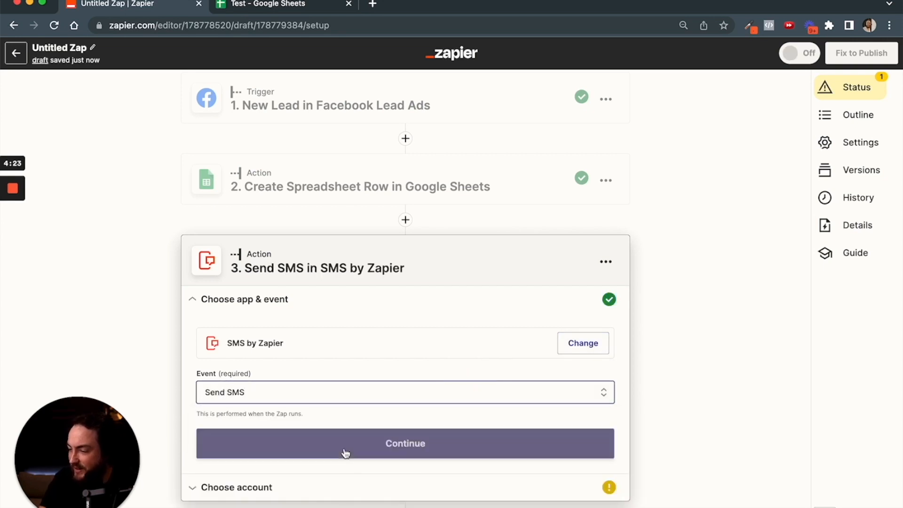
click(294, 446)
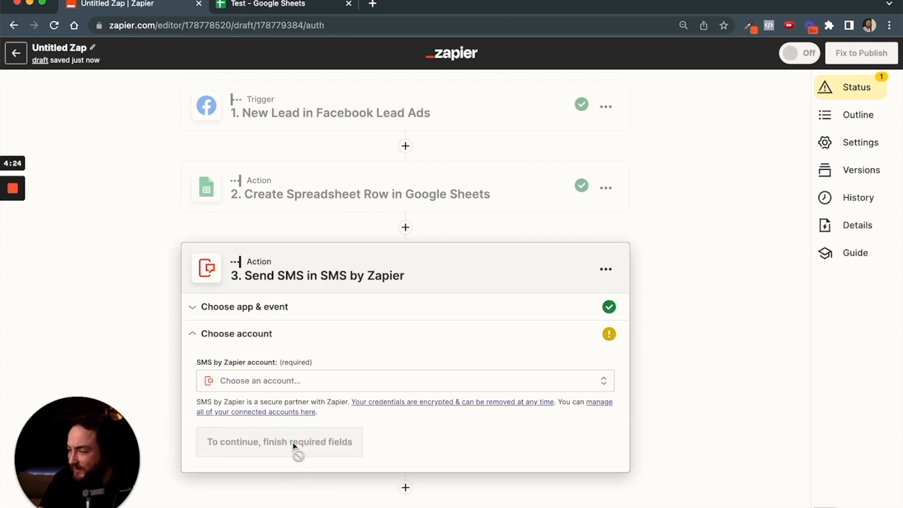
Connect a new SMS by Zapier account for the action, choosing Sms as the confirmation method.
click(281, 383)
scroll(282, 385, down, 7)
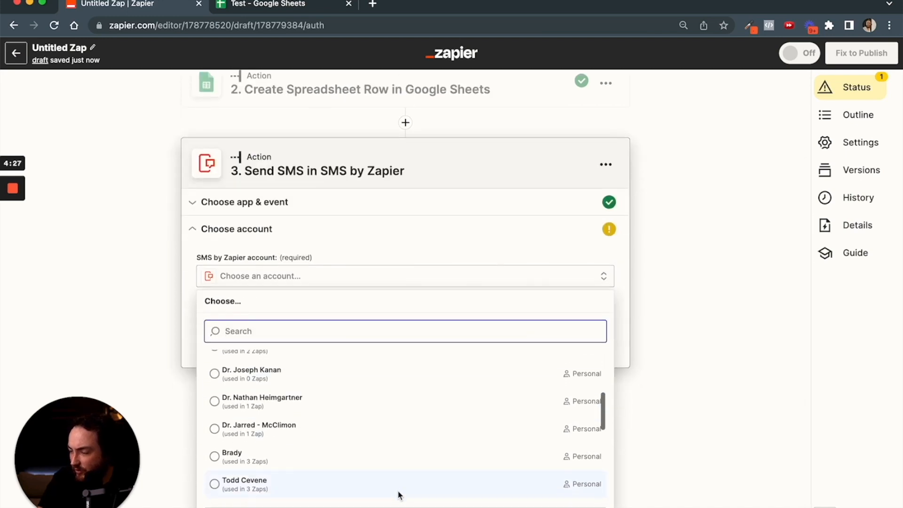
click(398, 505)
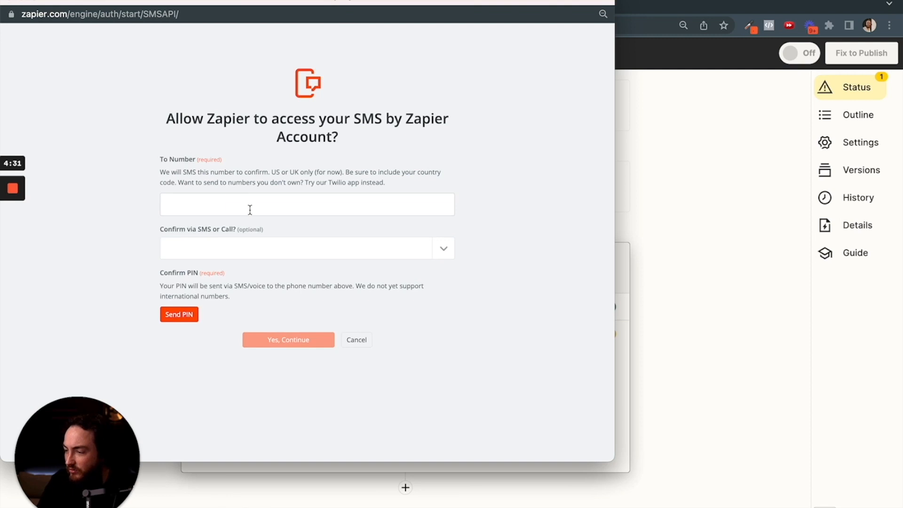
click(249, 209)
click(290, 249)
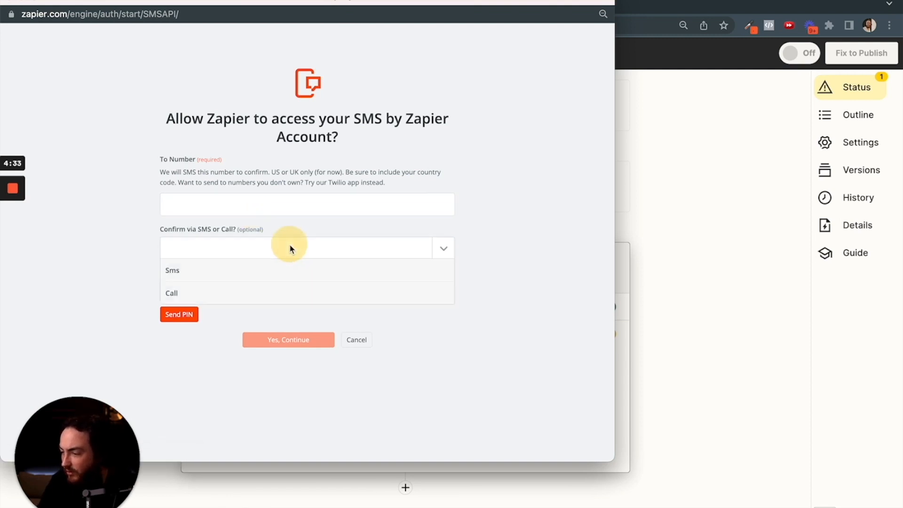
click(248, 274)
mouse_move(21, 202)
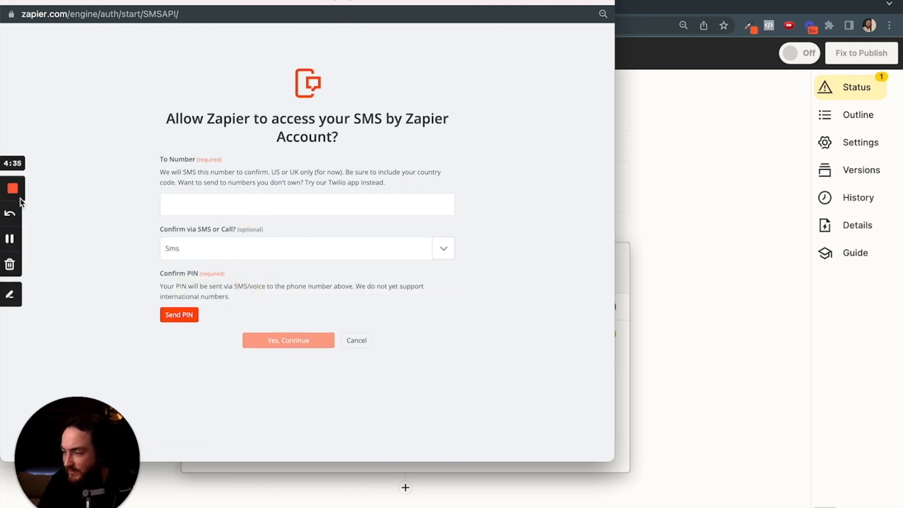
click(14, 239)
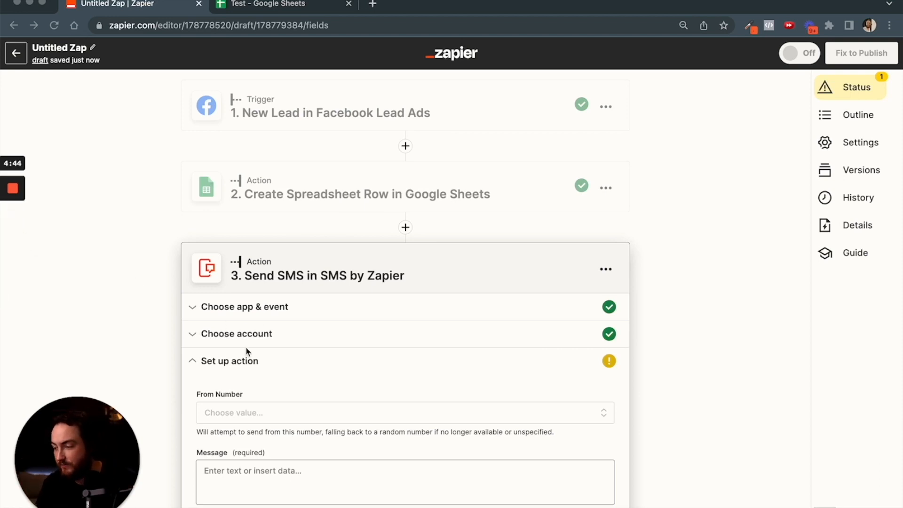
Set the From Number of the Send SMS action to Random.
scroll(245, 346, down, 3)
scroll(241, 339, down, 1)
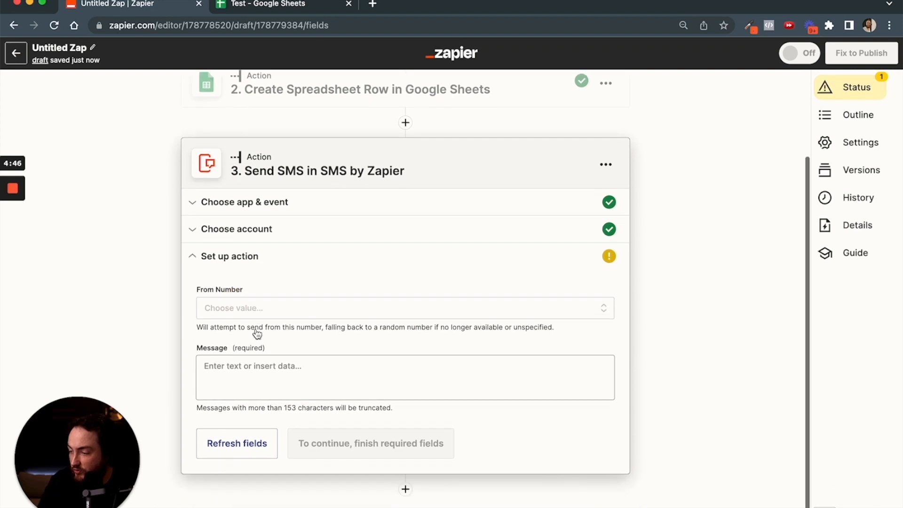
click(245, 309)
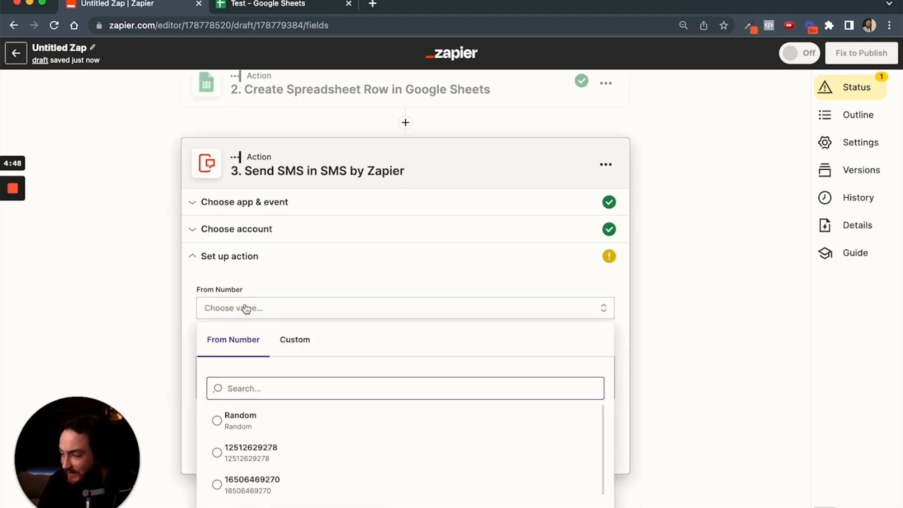
click(264, 421)
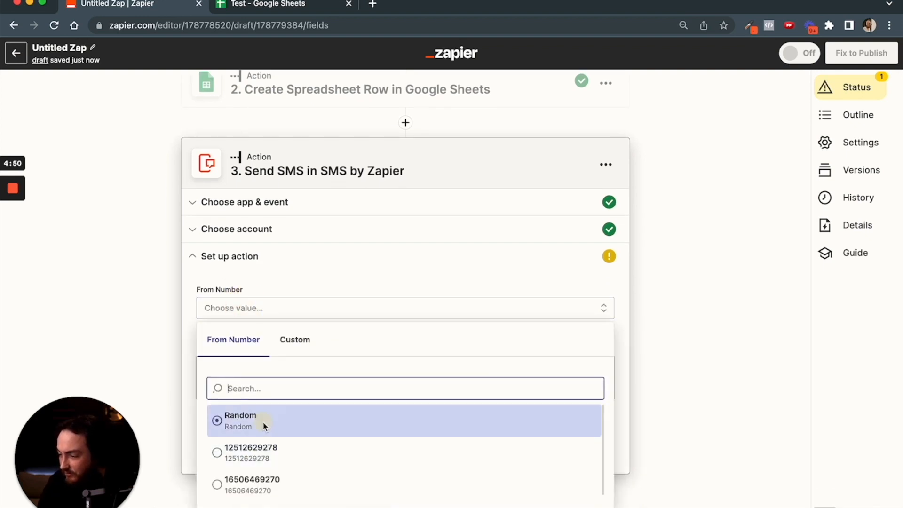
Write "New Family Planned a Visit To Vibrant!" as the message text of the Send SMS action.
click(250, 364)
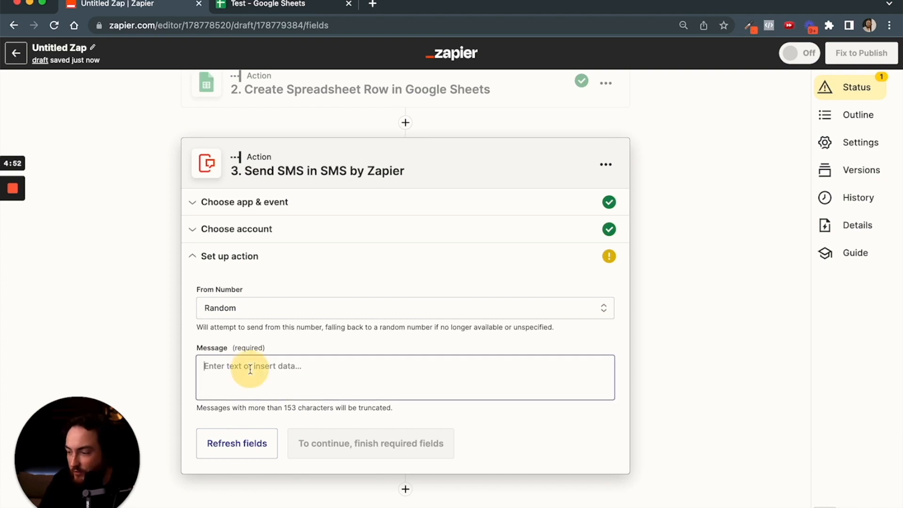
text(New)
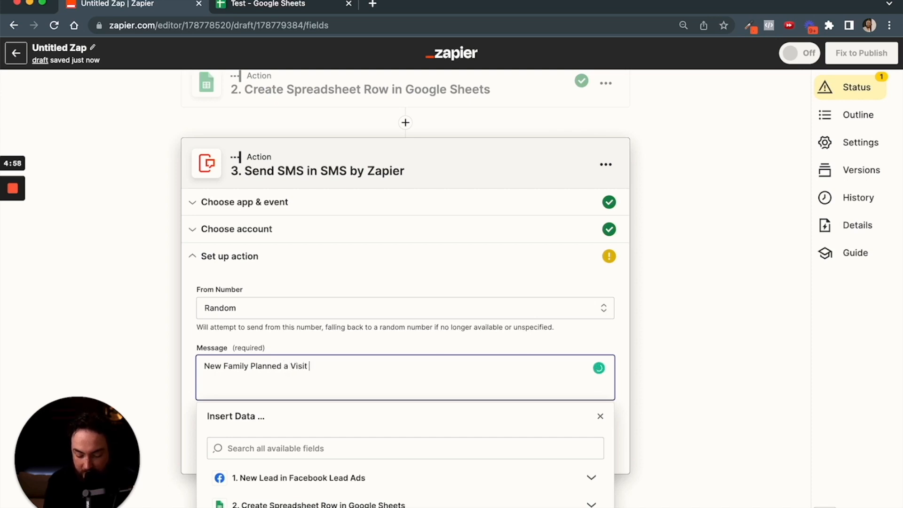
text(Family Planned a Visit To Vibrant!)
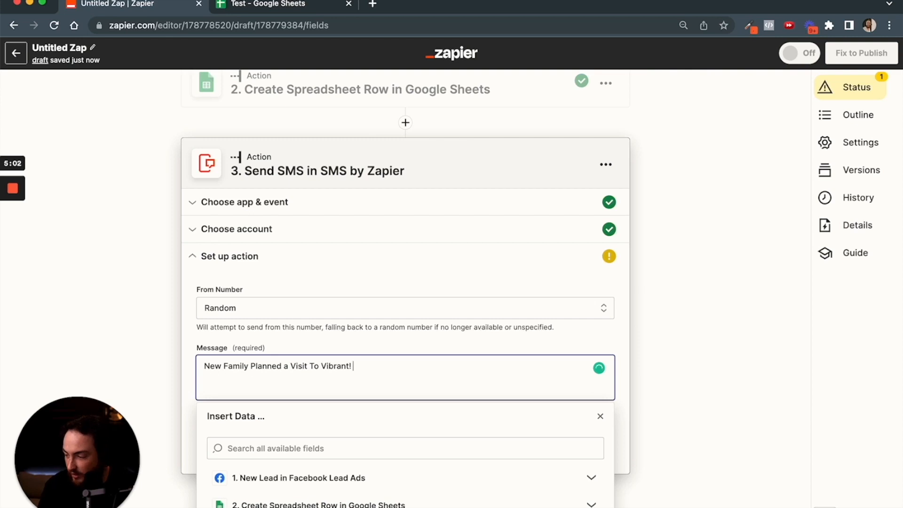
Append the Facebook lead's Full Name, Phone Number and Email fields to the SMS message, separated by commas.
click(312, 478)
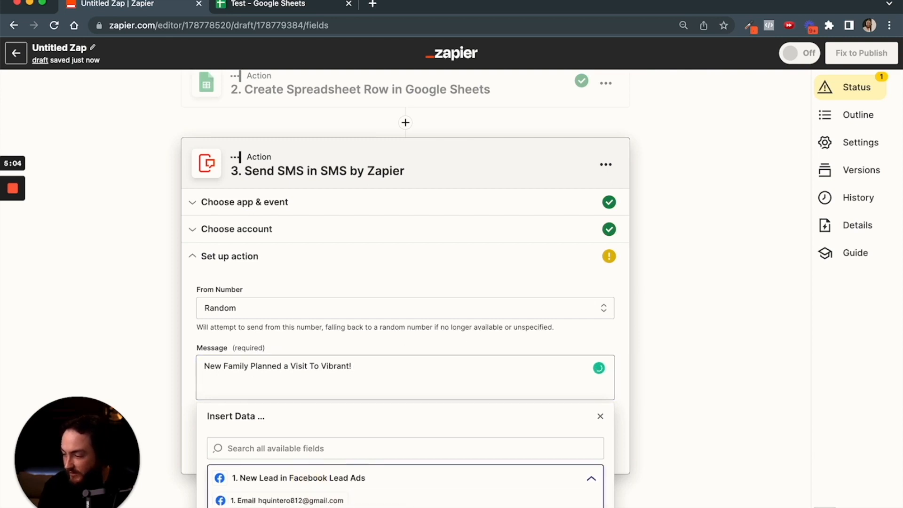
click(322, 507)
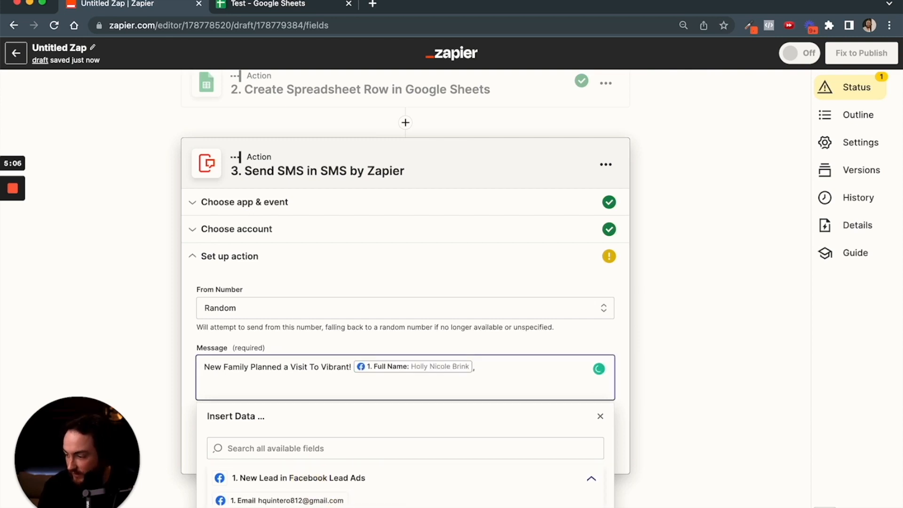
scroll(320, 489, down, 2)
click(320, 484)
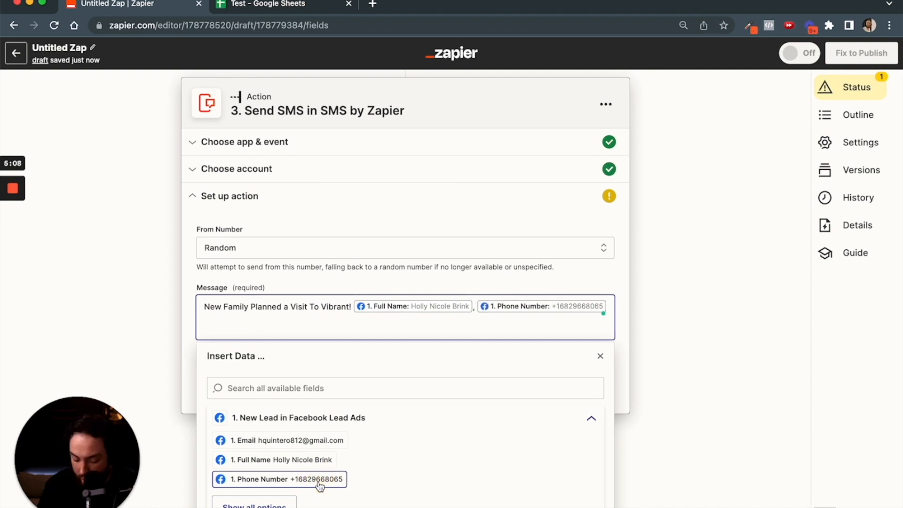
click(306, 439)
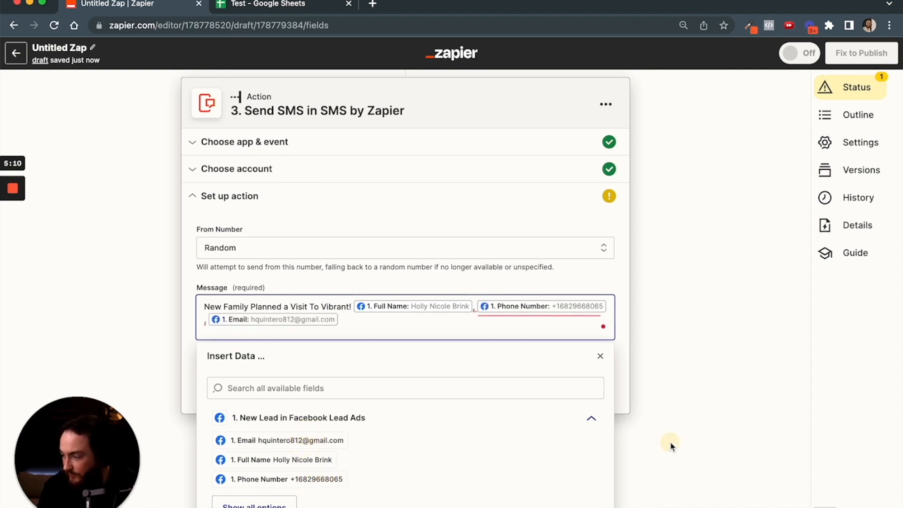
click(669, 443)
Continue to the Send SMS test, send the test message, and publish the Zap.
click(315, 443)
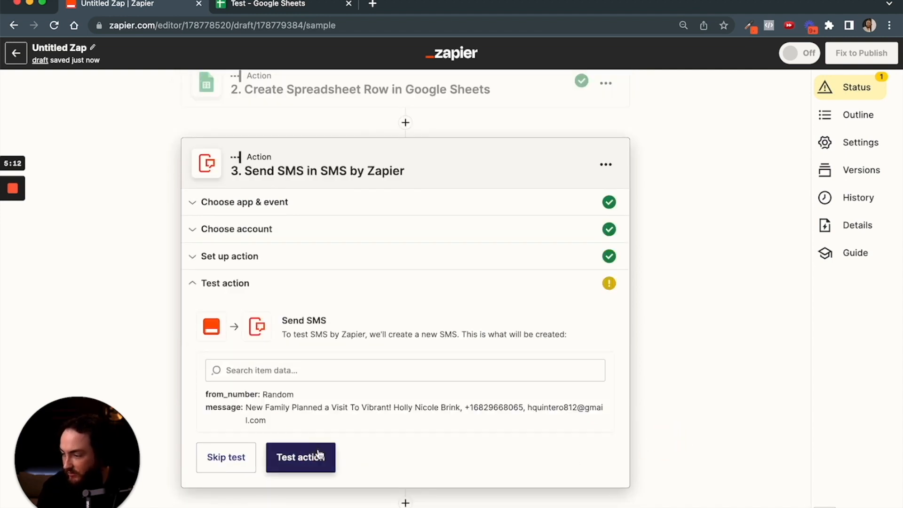
click(296, 466)
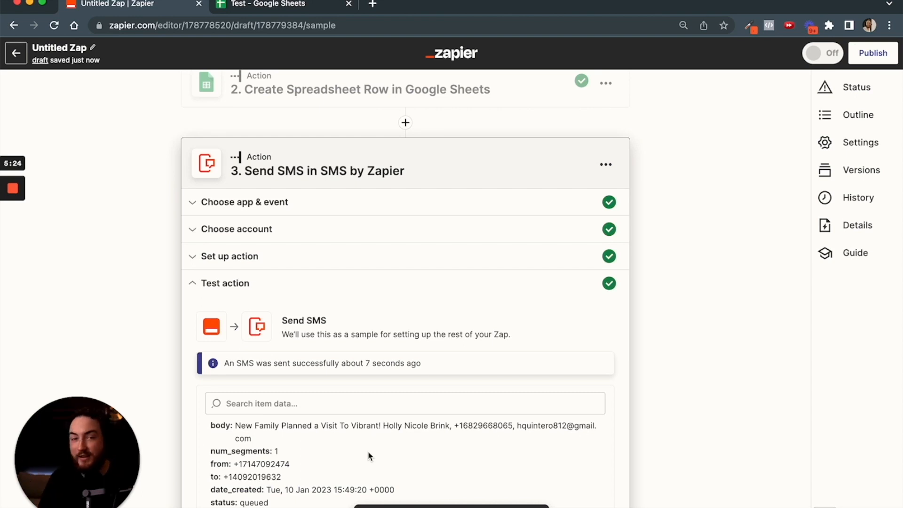
scroll(380, 454, down, 3)
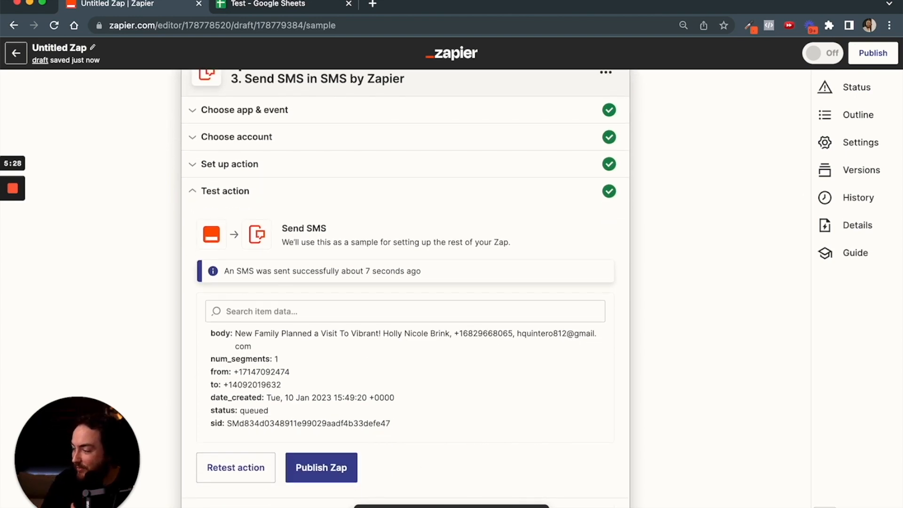
click(322, 466)
click(438, 301)
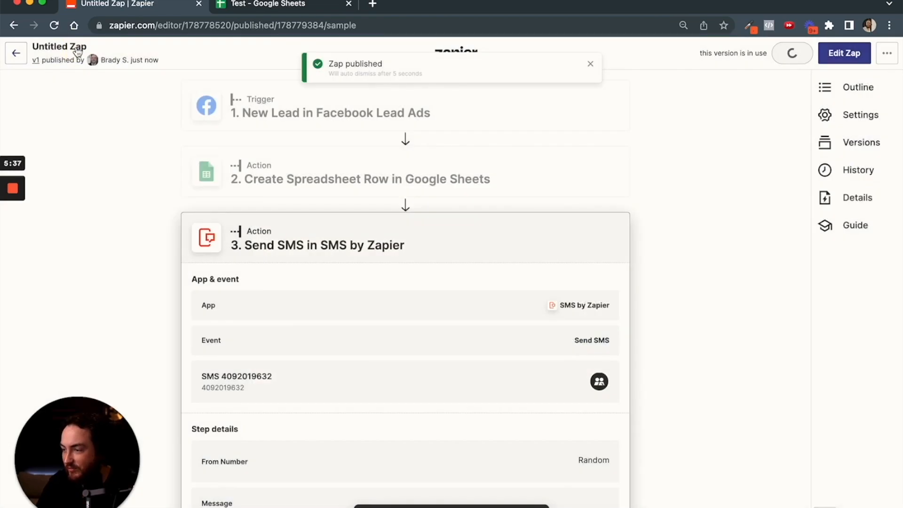
Rename the published Zap as "Notifiacon - PYV".
click(76, 47)
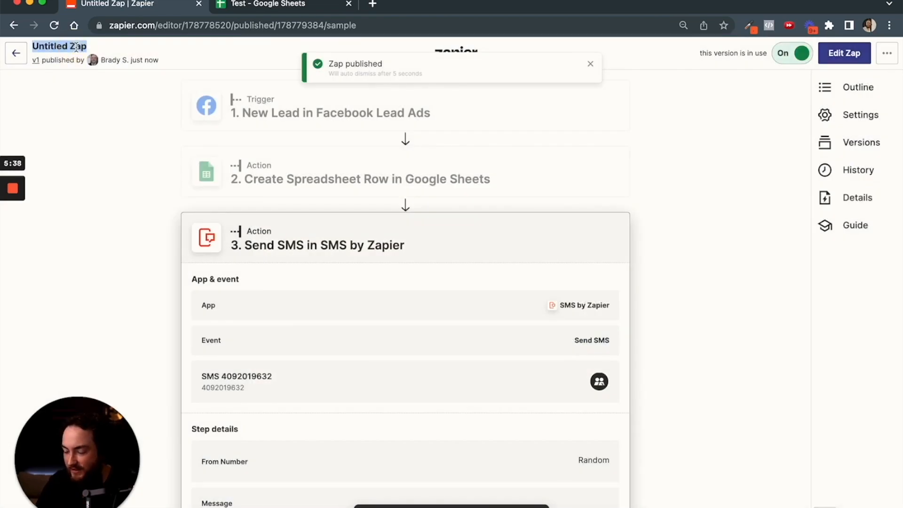
text(Noti)
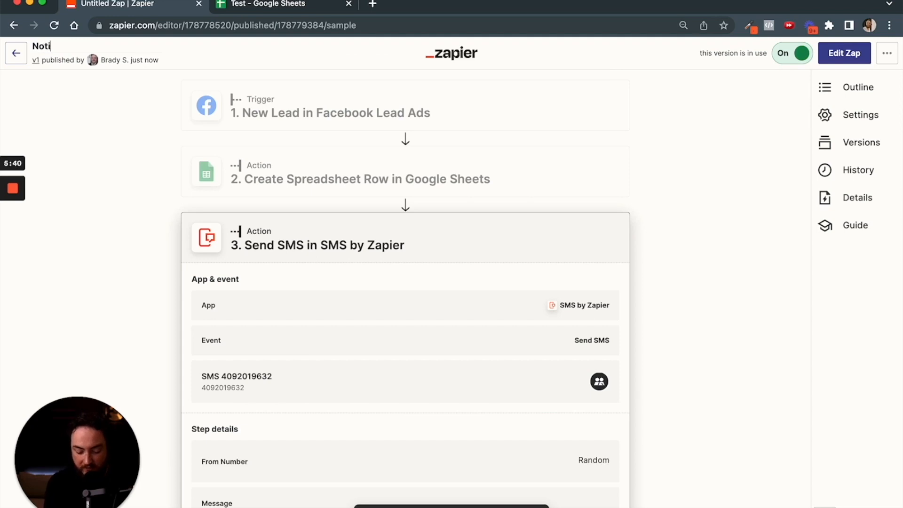
text(fiacon - PYV)
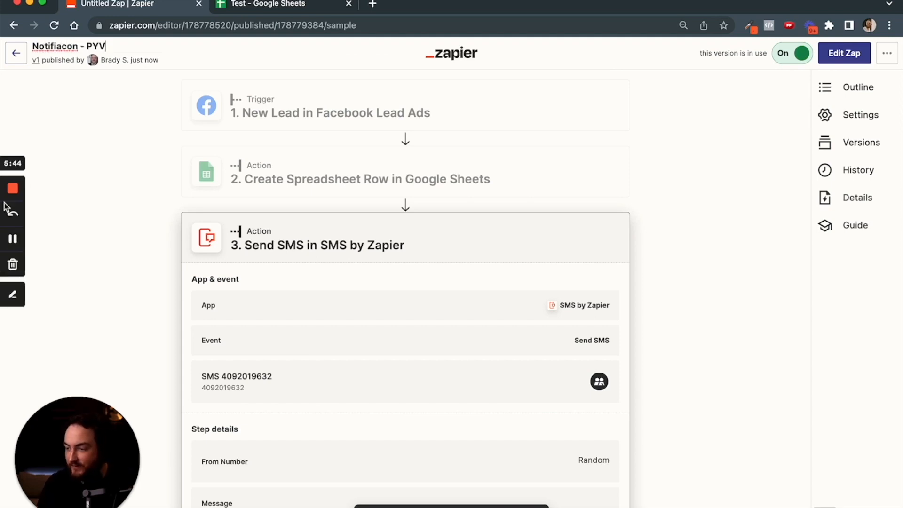